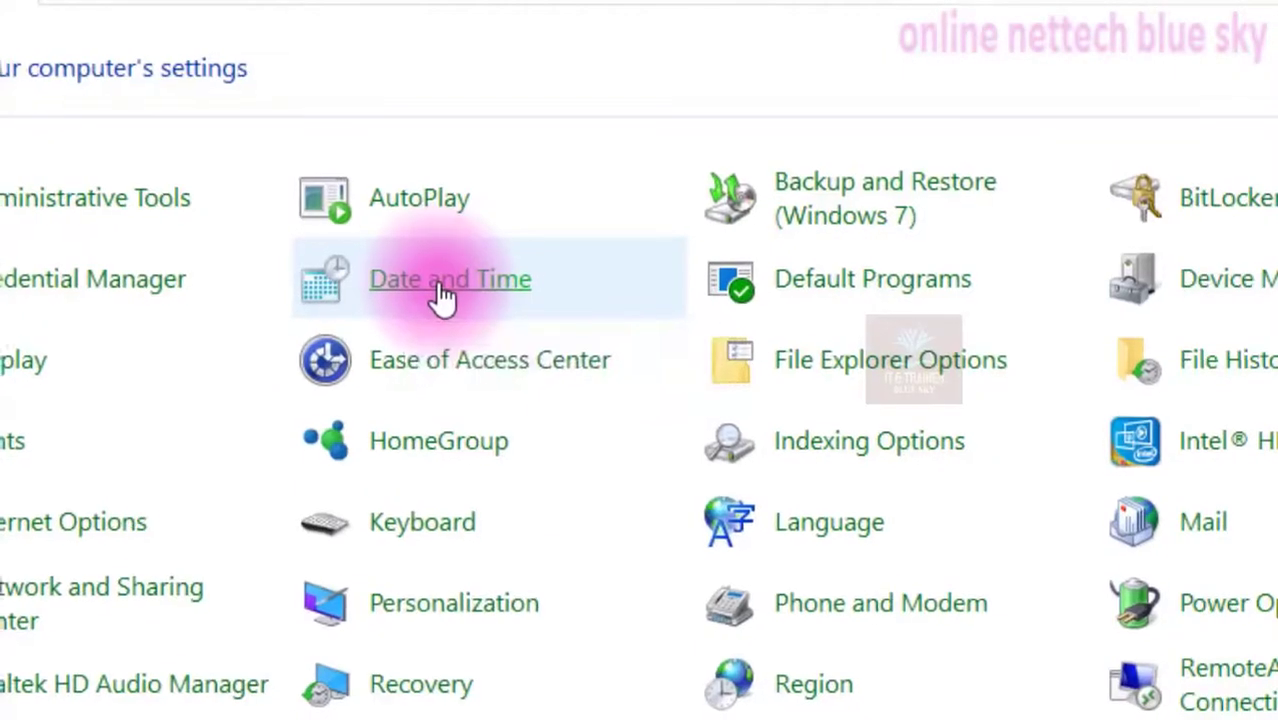
Open the Date and Time settings from Control Panel
left_click(523, 258)
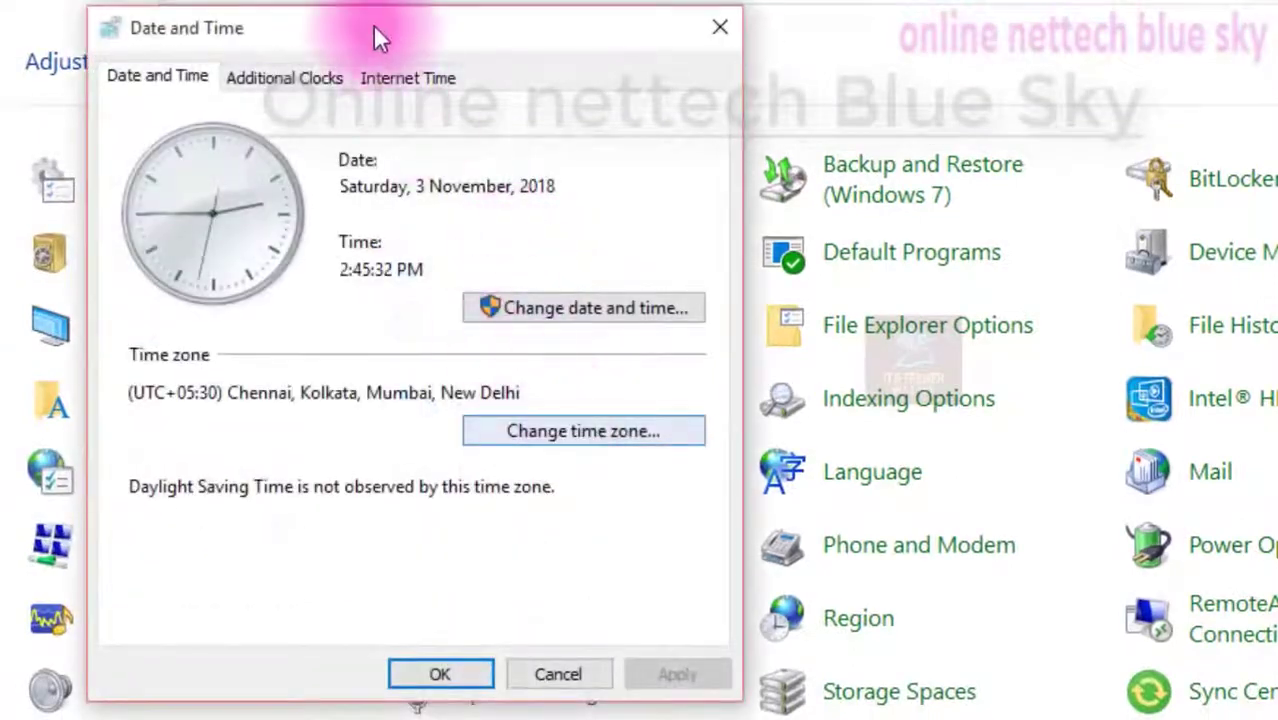
left_click_drag(374, 27, 722, 50)
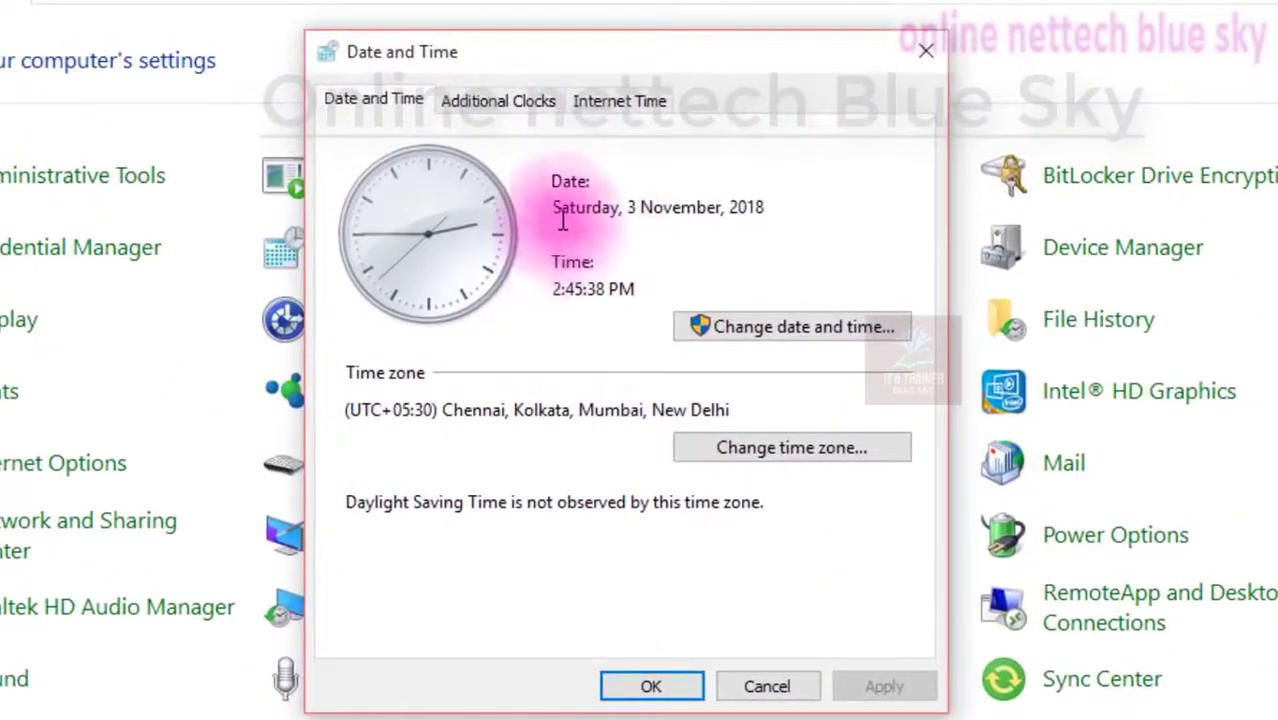
Examine the current date, time and time zone shown in the Date and Time dialog
left_click(560, 217)
mouse_move(627, 217)
left_mouse_down()
mouse_move(842, 205)
mouse_move(807, 228)
left_mouse_up()
left_click(800, 230)
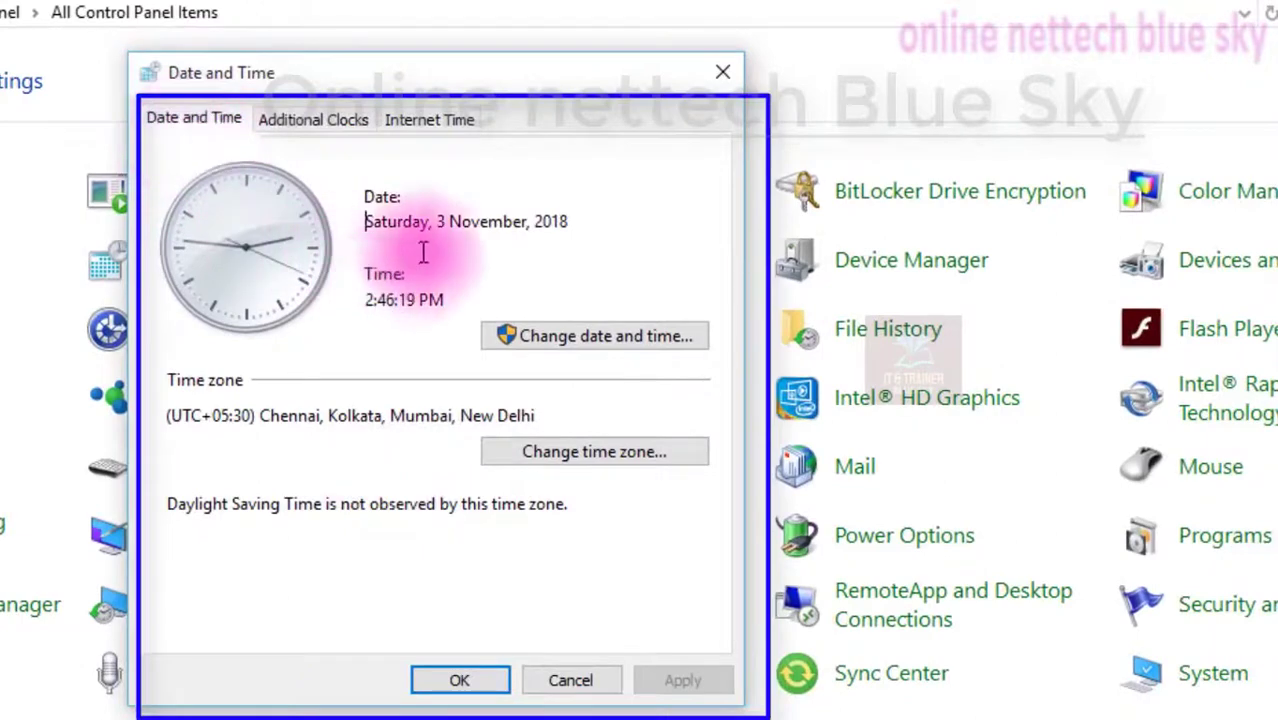
left_click_drag(365, 221, 613, 221)
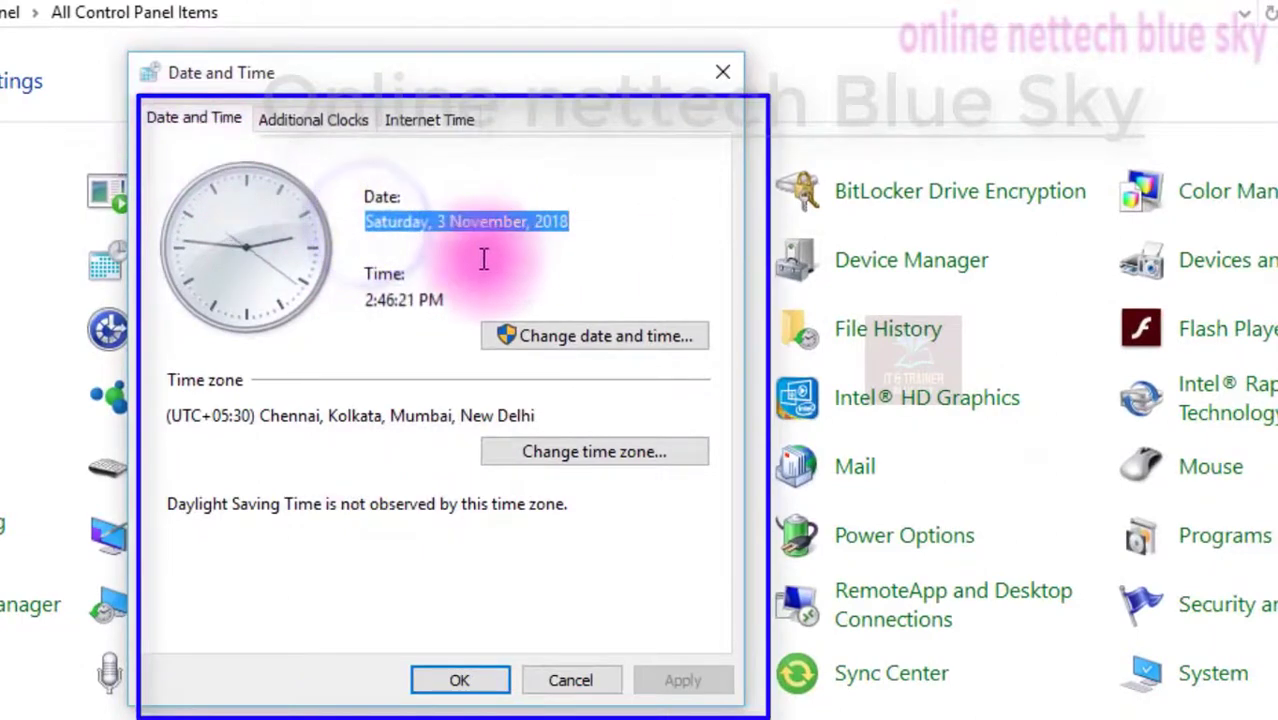
left_click_drag(448, 300, 314, 302)
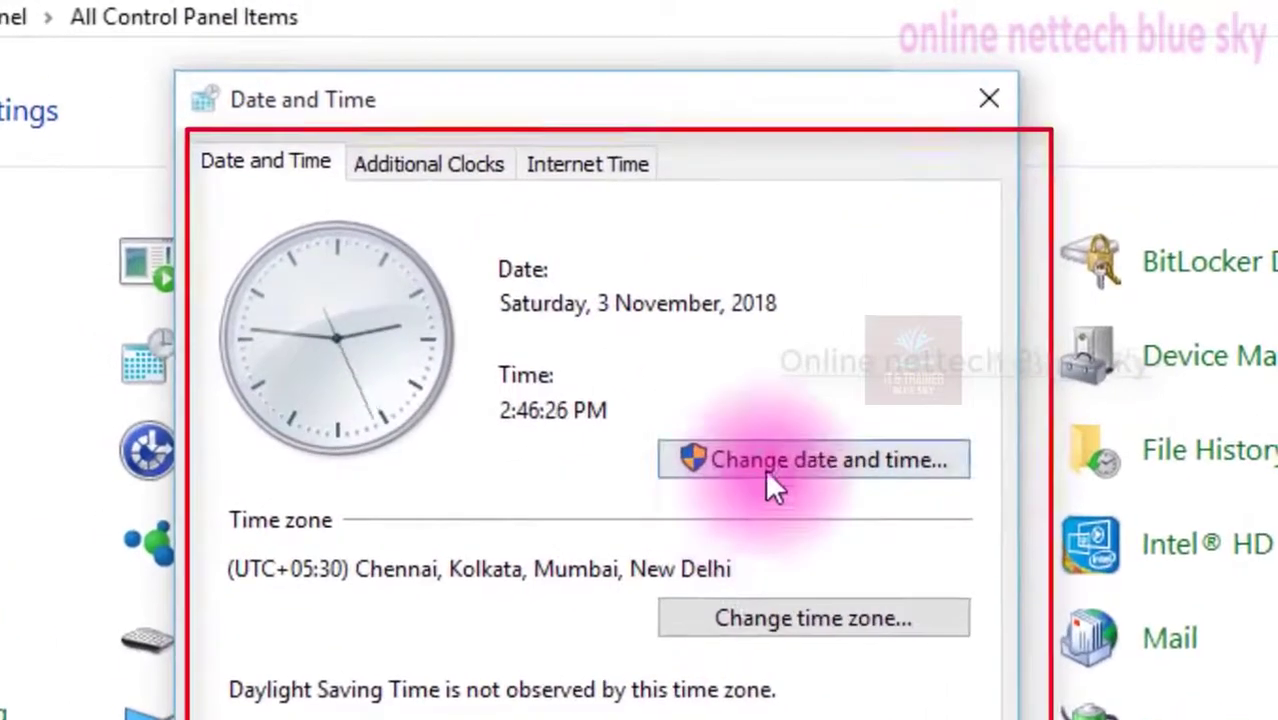
Open the dialog for changing the system date and time
left_click(575, 345)
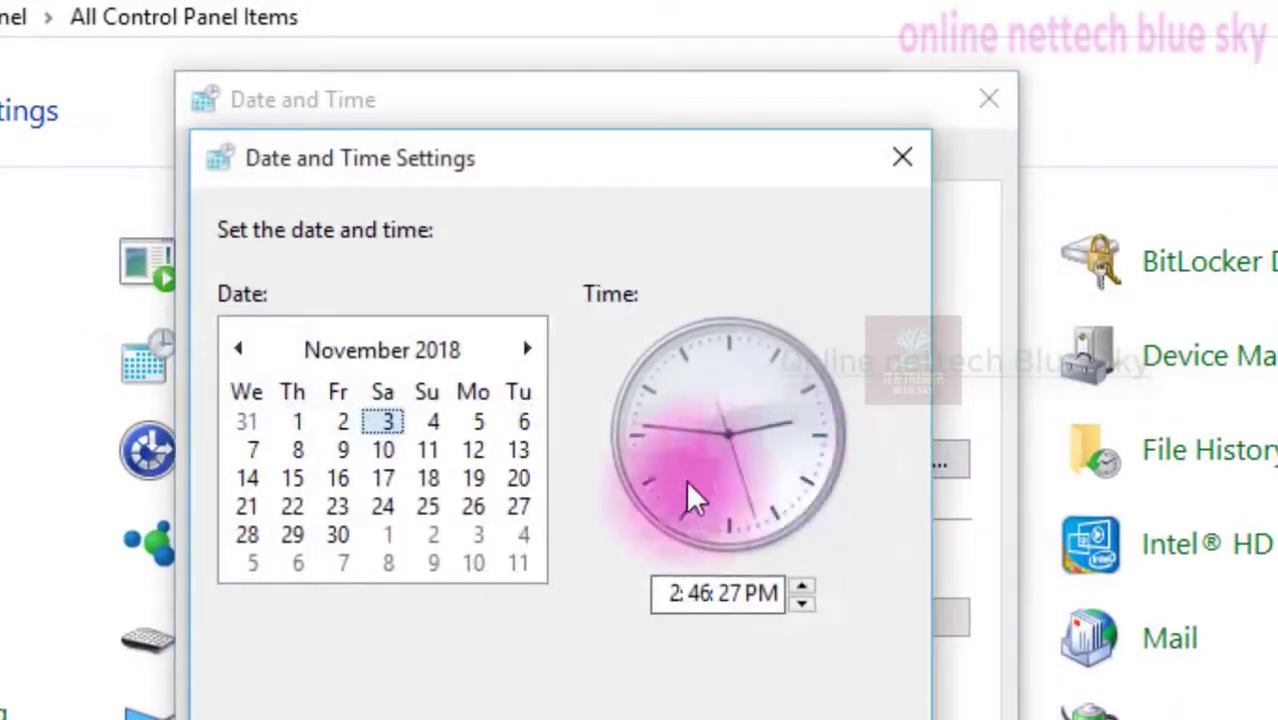
left_click_drag(505, 163, 917, 446)
left_click_drag(843, 412, 484, 57)
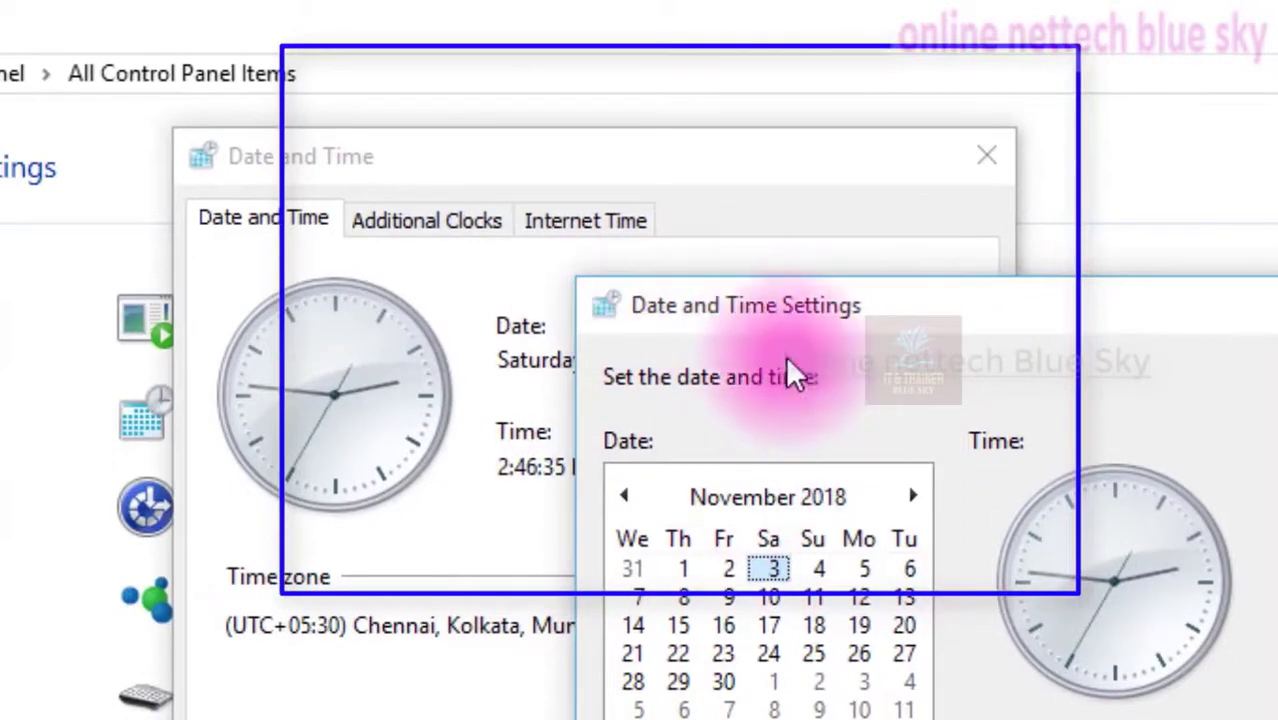
left_click_drag(791, 321, 523, 113)
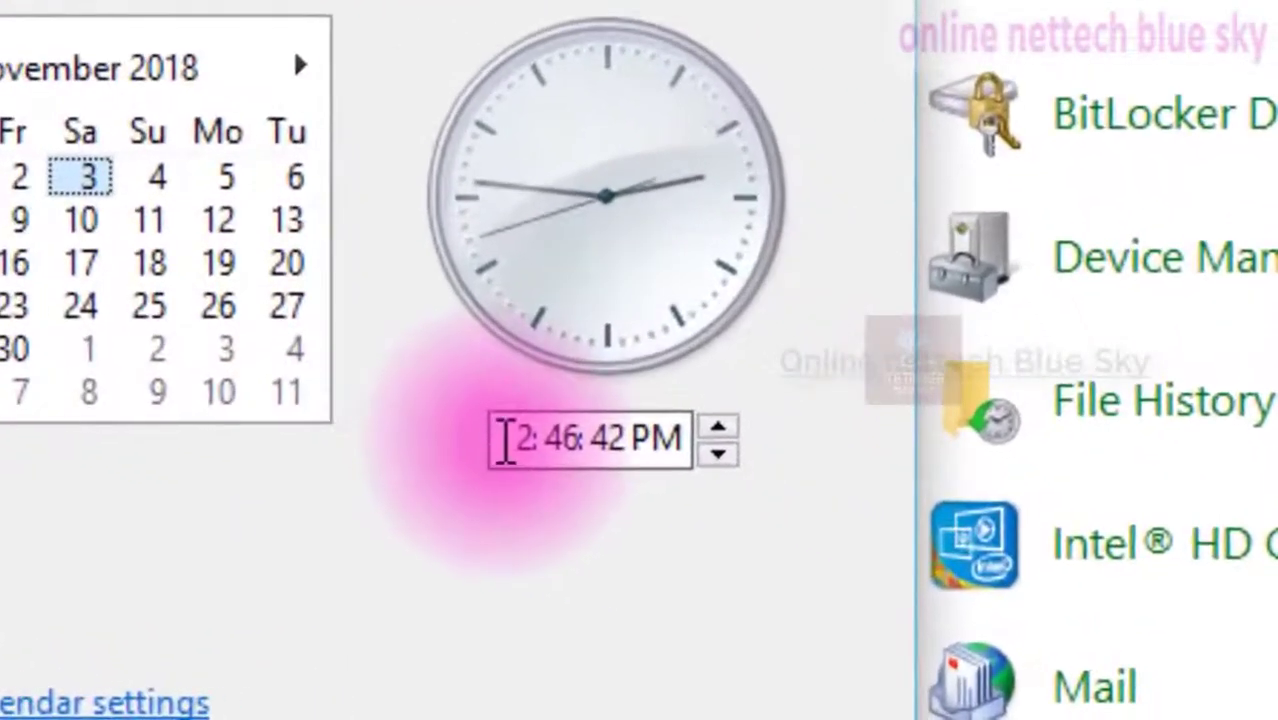
Inspect the hour, minute, second and AM/PM parts of the time field
left_click(540, 452)
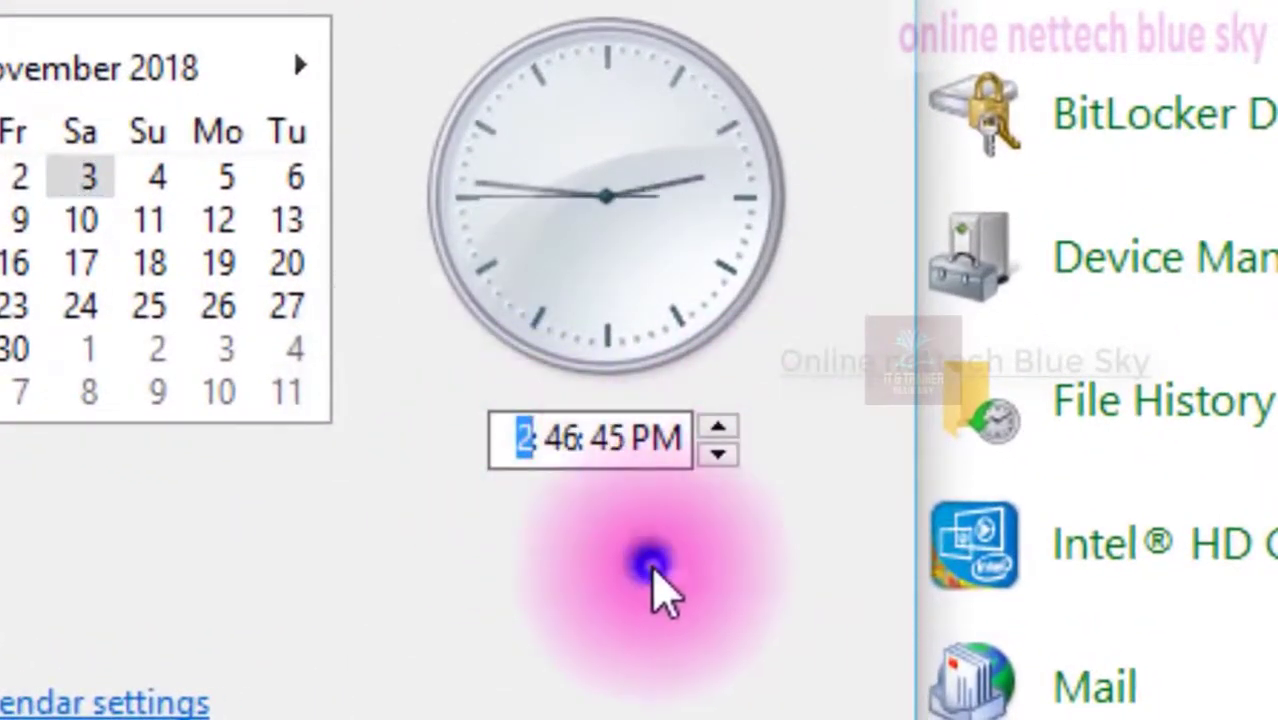
left_click(524, 445)
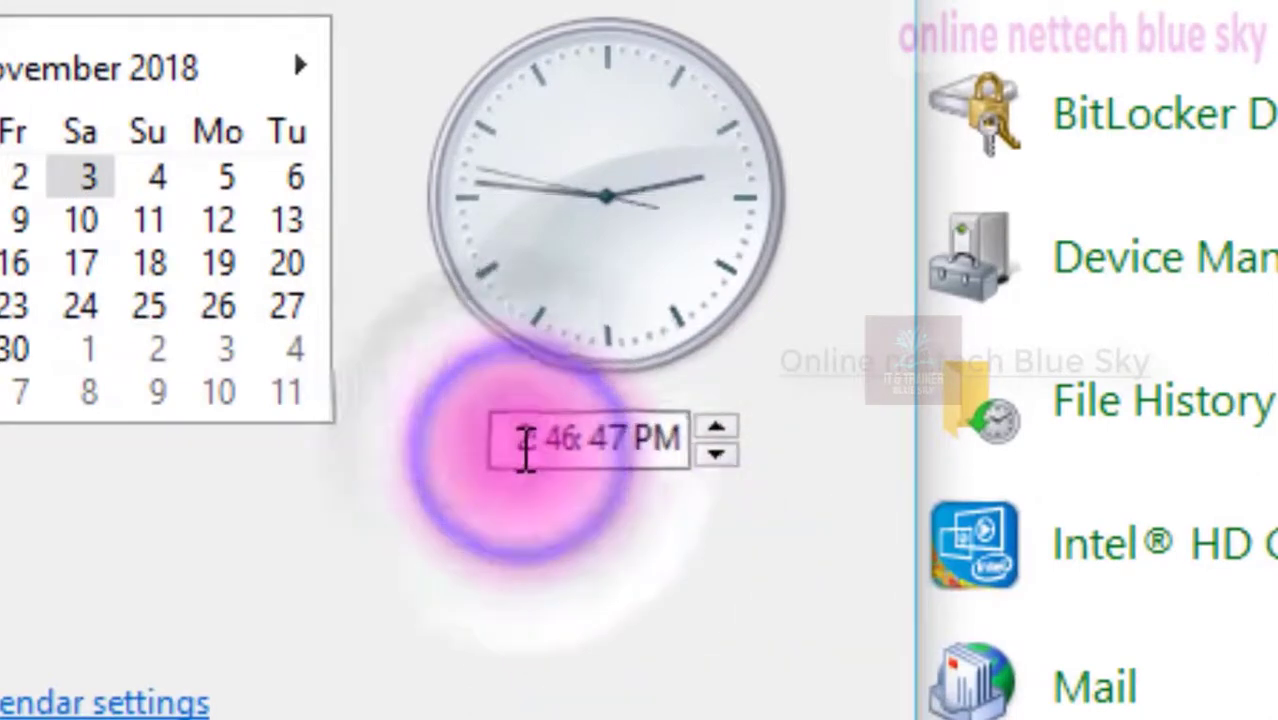
left_click(515, 442)
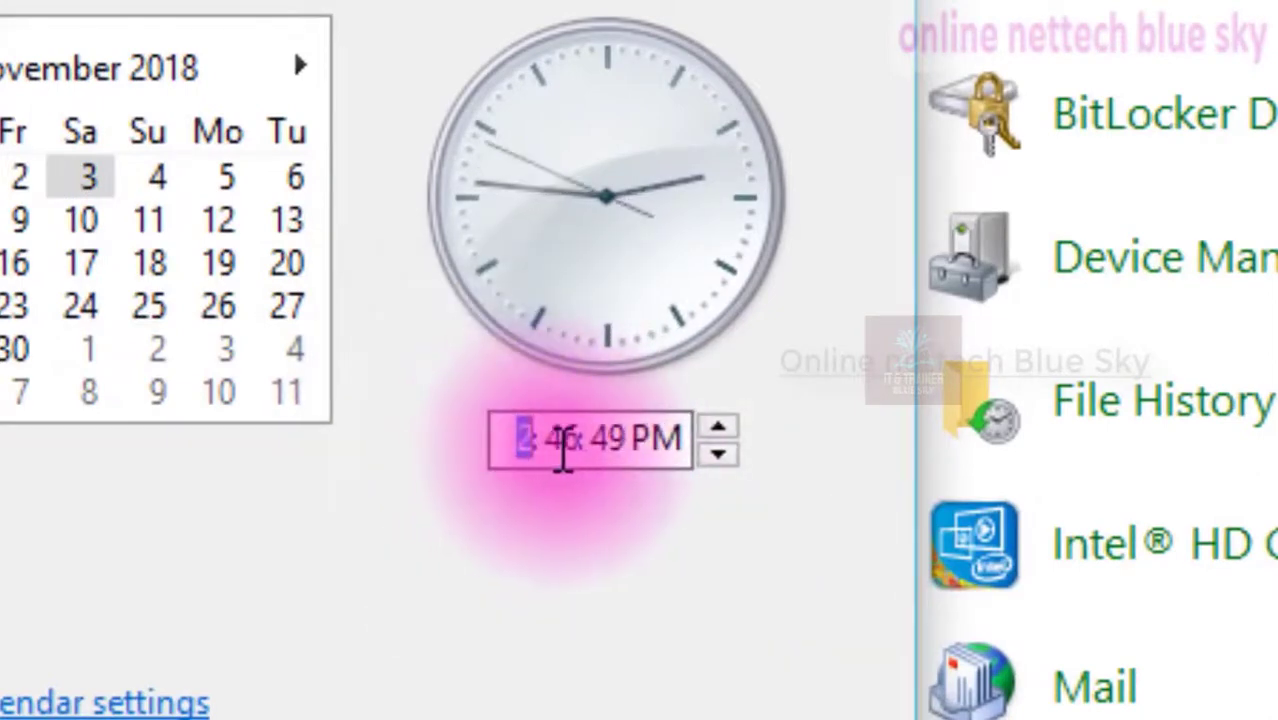
left_click(563, 448)
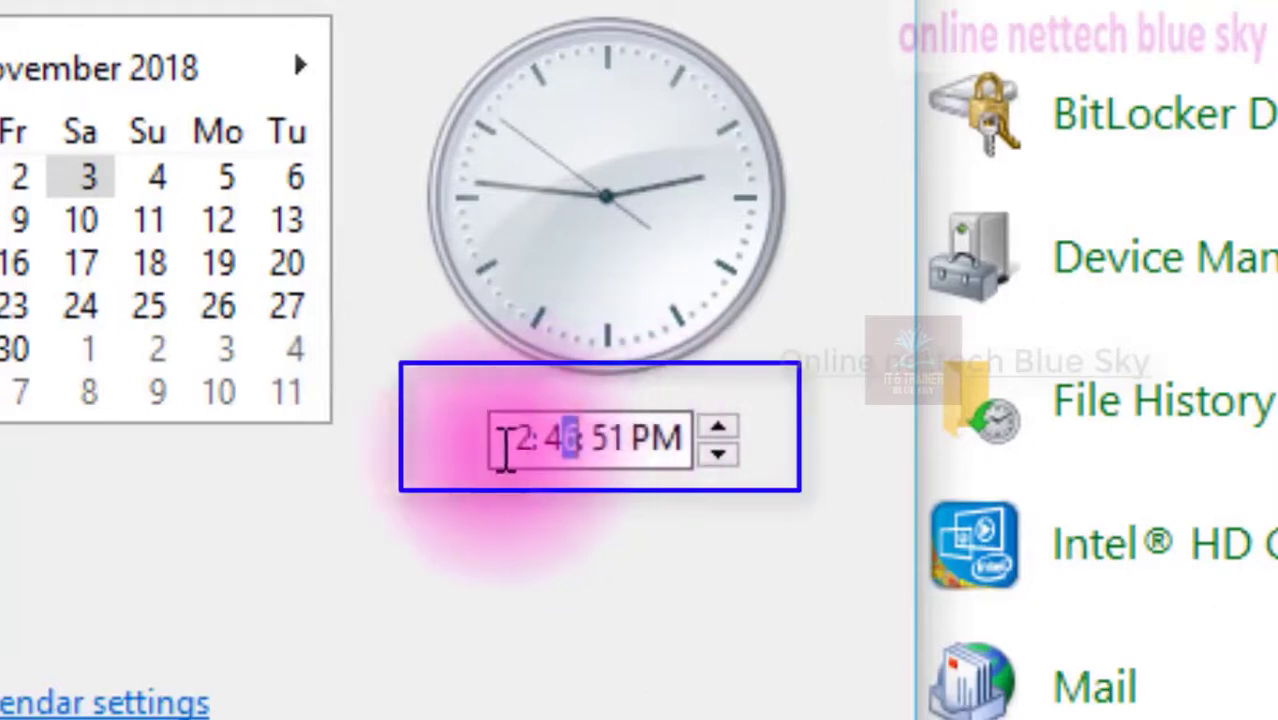
left_click(495, 448)
left_click(545, 445)
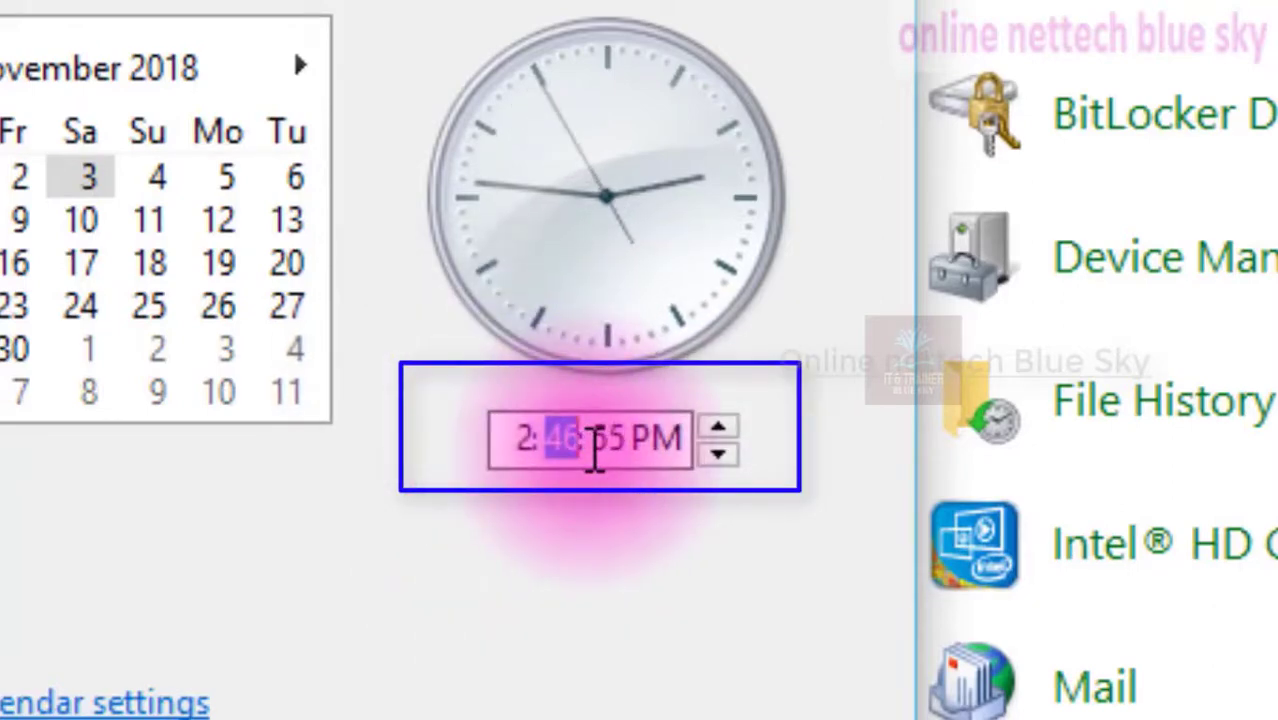
left_click(600, 437)
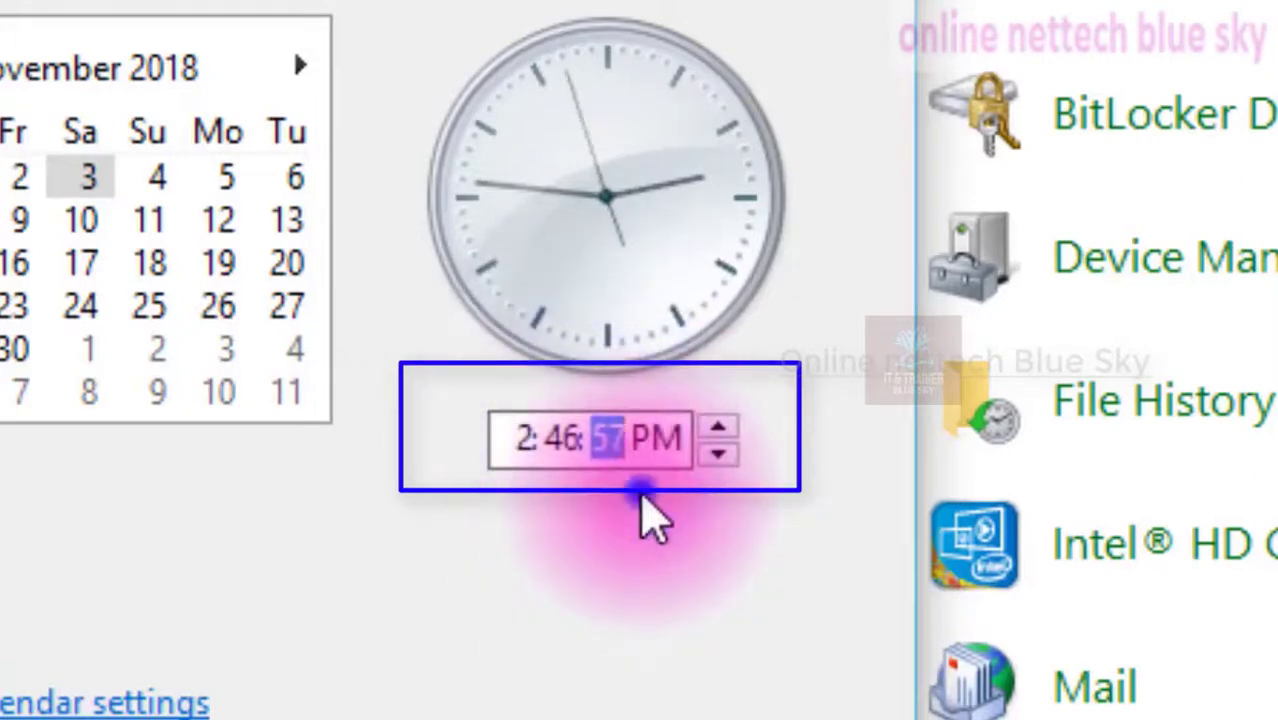
left_click(640, 497)
left_click(640, 455)
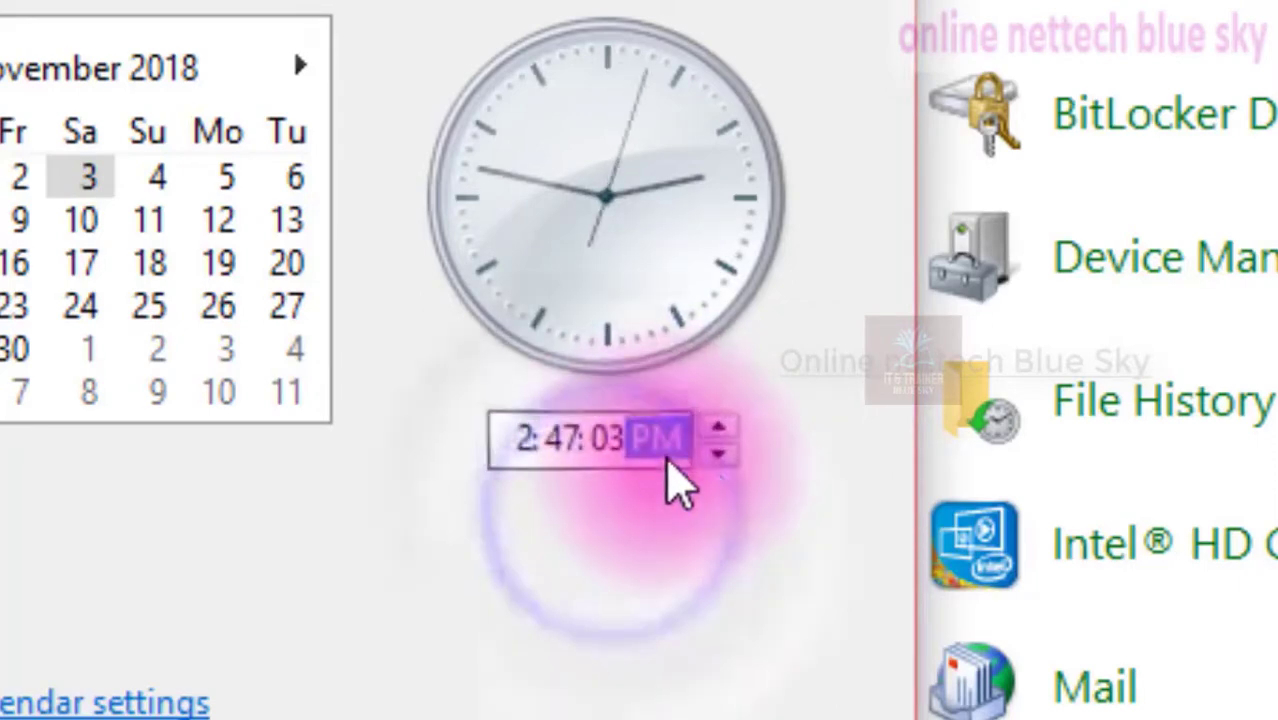
Set the clock's hour to 1 PM
left_click(718, 455)
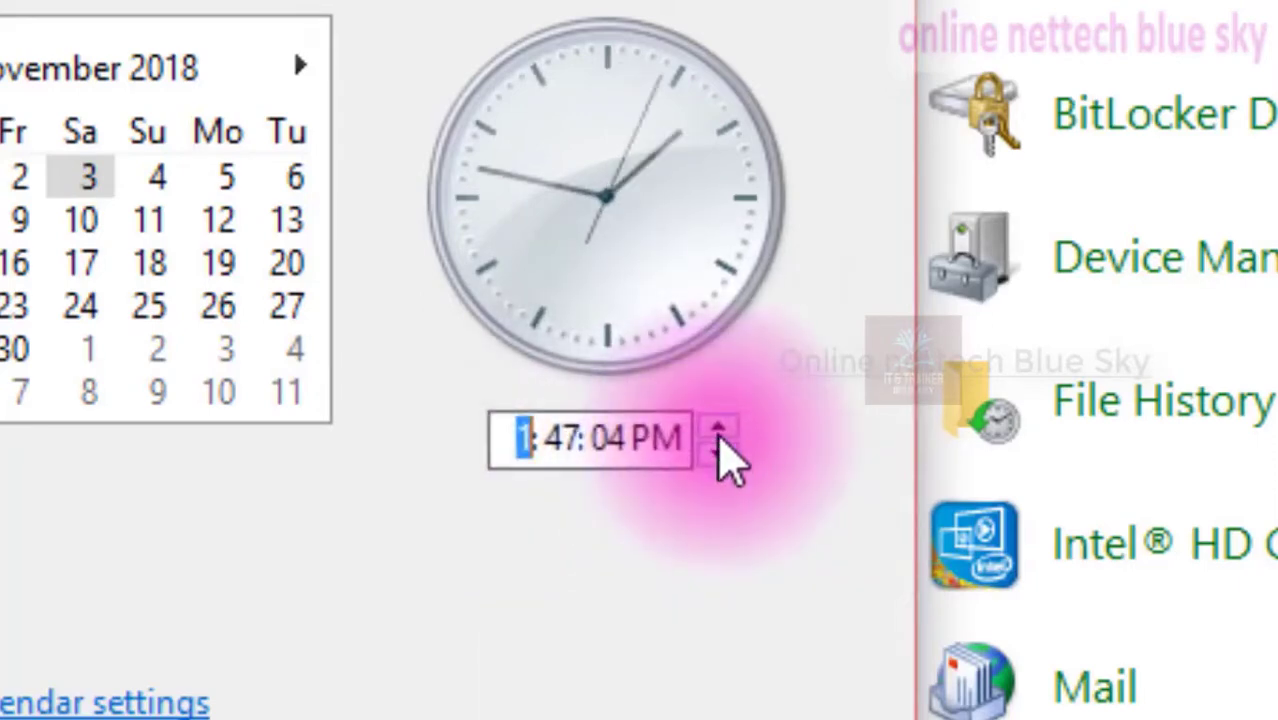
left_click(718, 432)
left_click(718, 455)
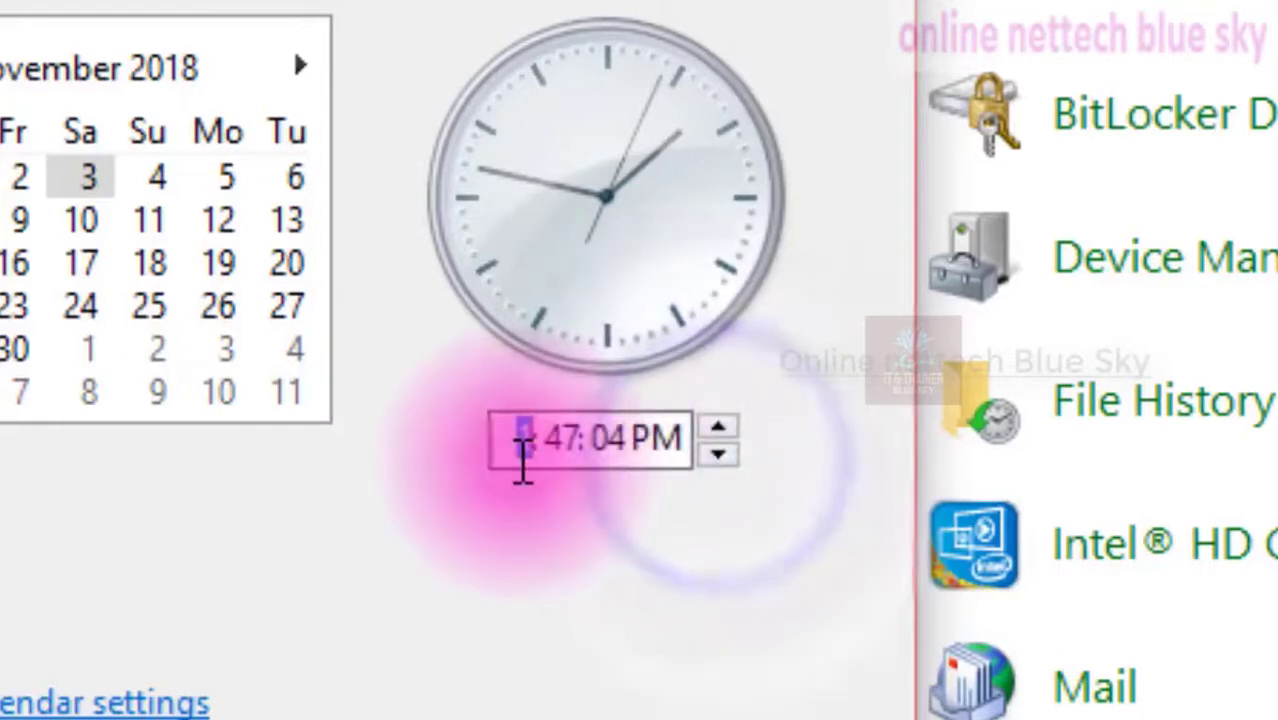
left_click(522, 445)
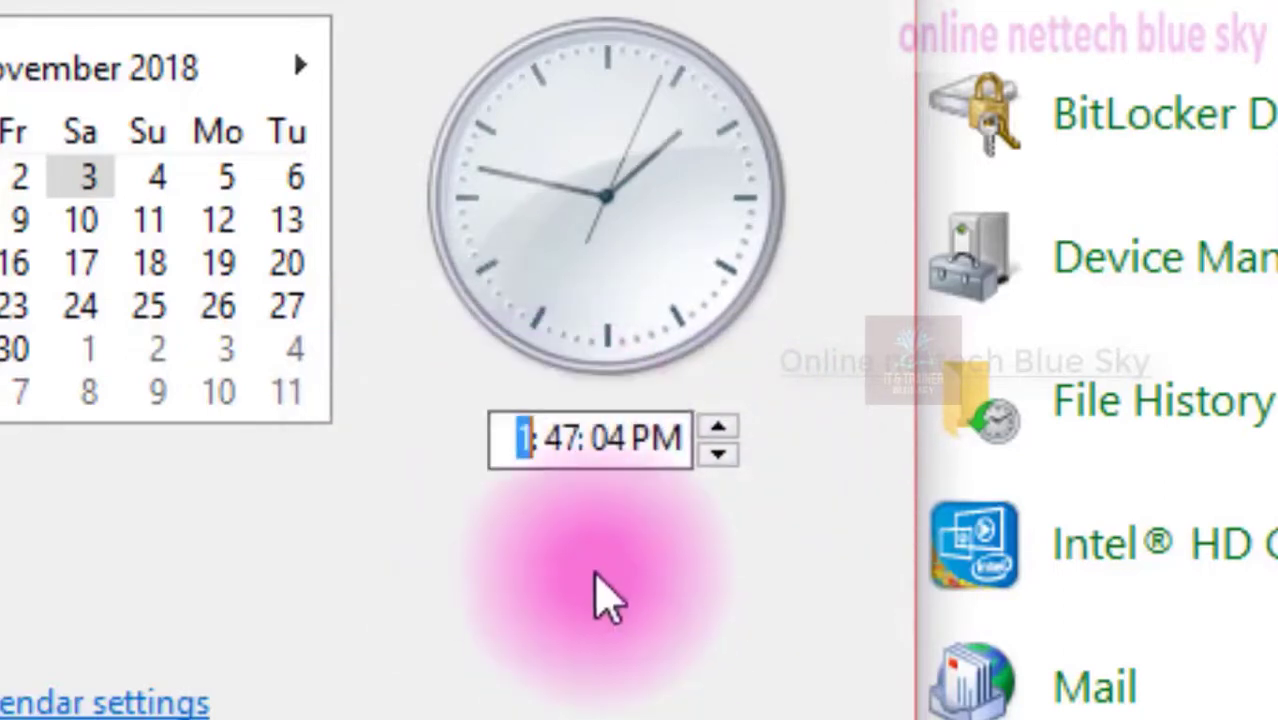
left_click(599, 575)
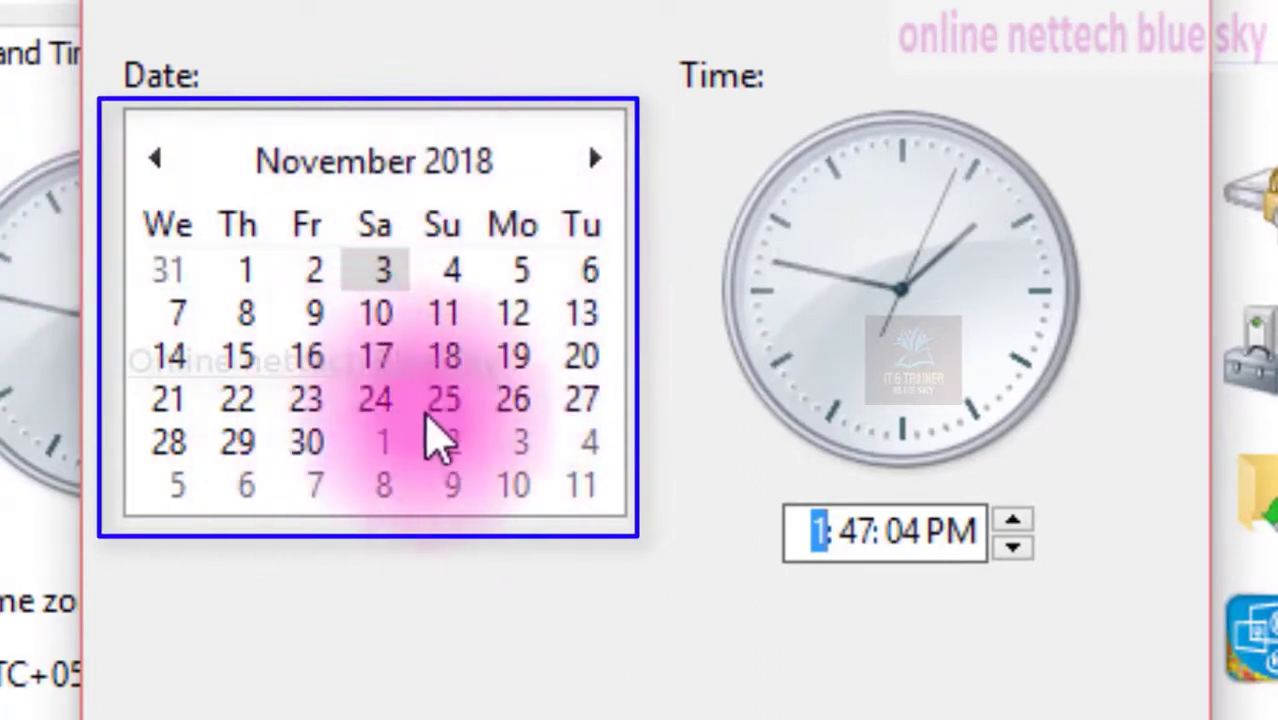
Select 23 November 2018 as the date in the calendar
left_click(436, 400)
left_click(478, 310)
left_click(587, 272)
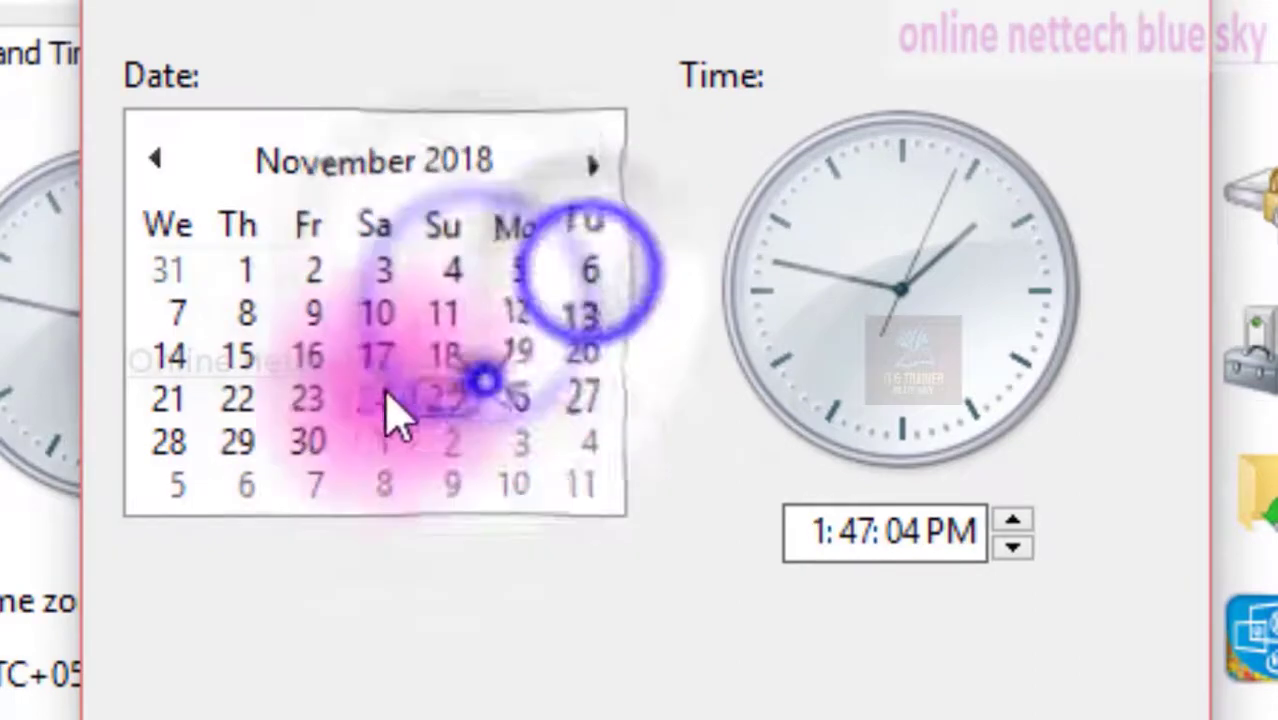
left_click(300, 316)
left_click(320, 392)
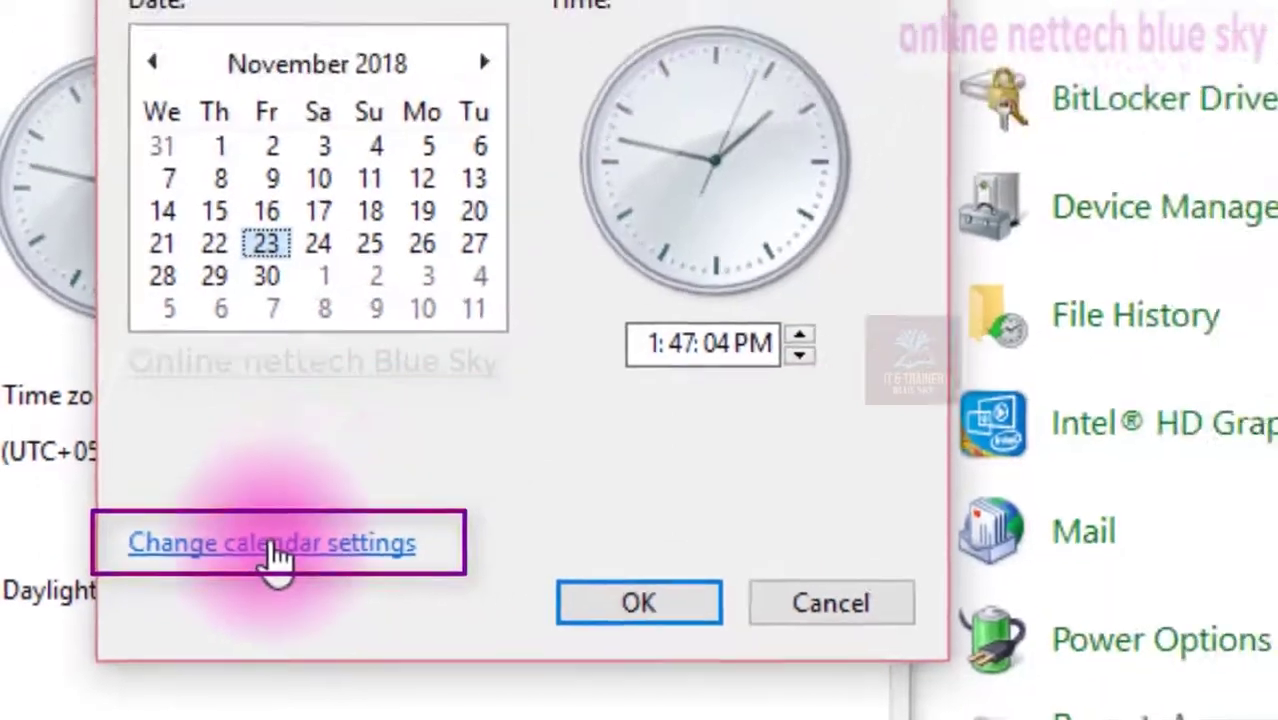
Open the calendar settings' Customize Format dialog and browse its Numbers, Time and Date tabs
left_click(390, 495)
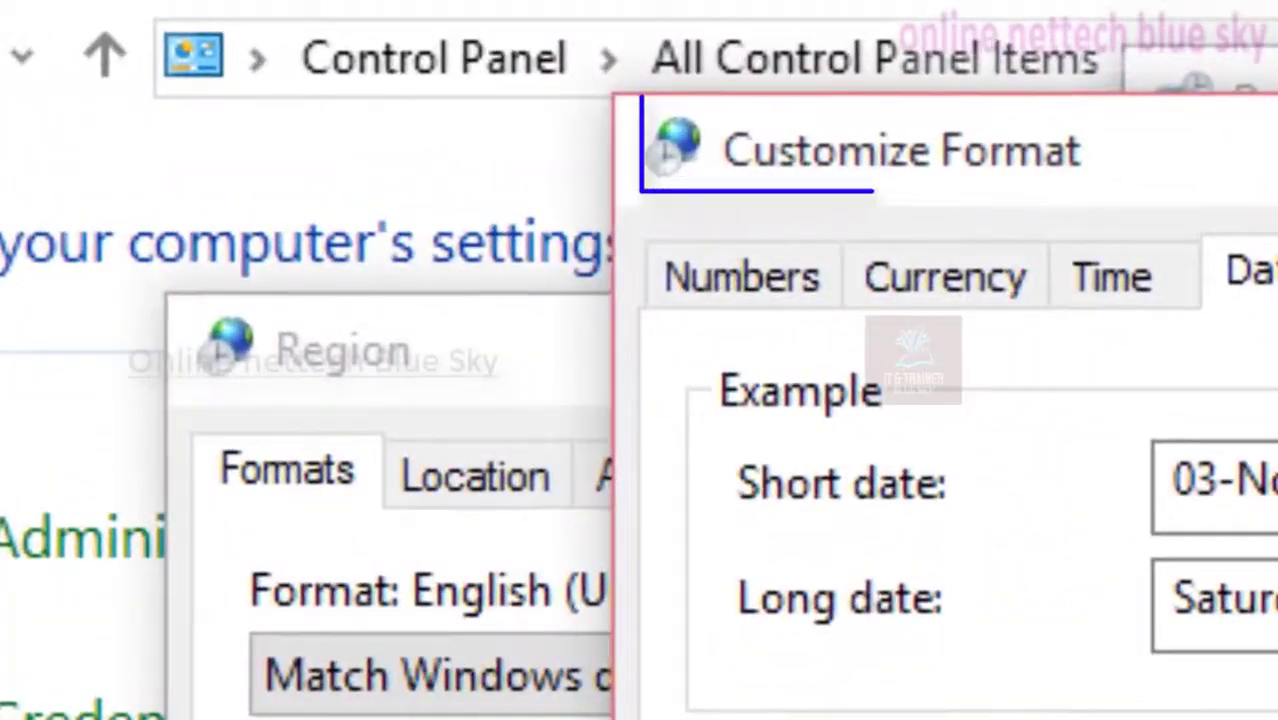
left_click(742, 285)
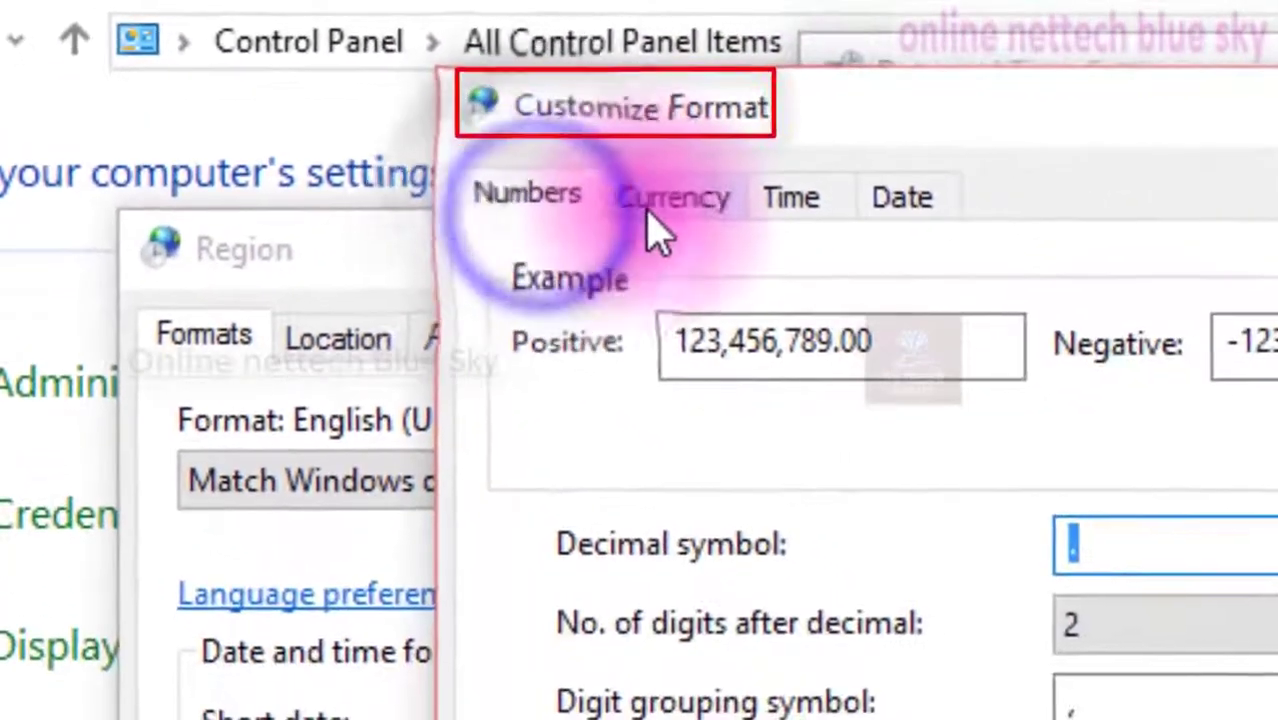
left_click(650, 205)
left_click(780, 215)
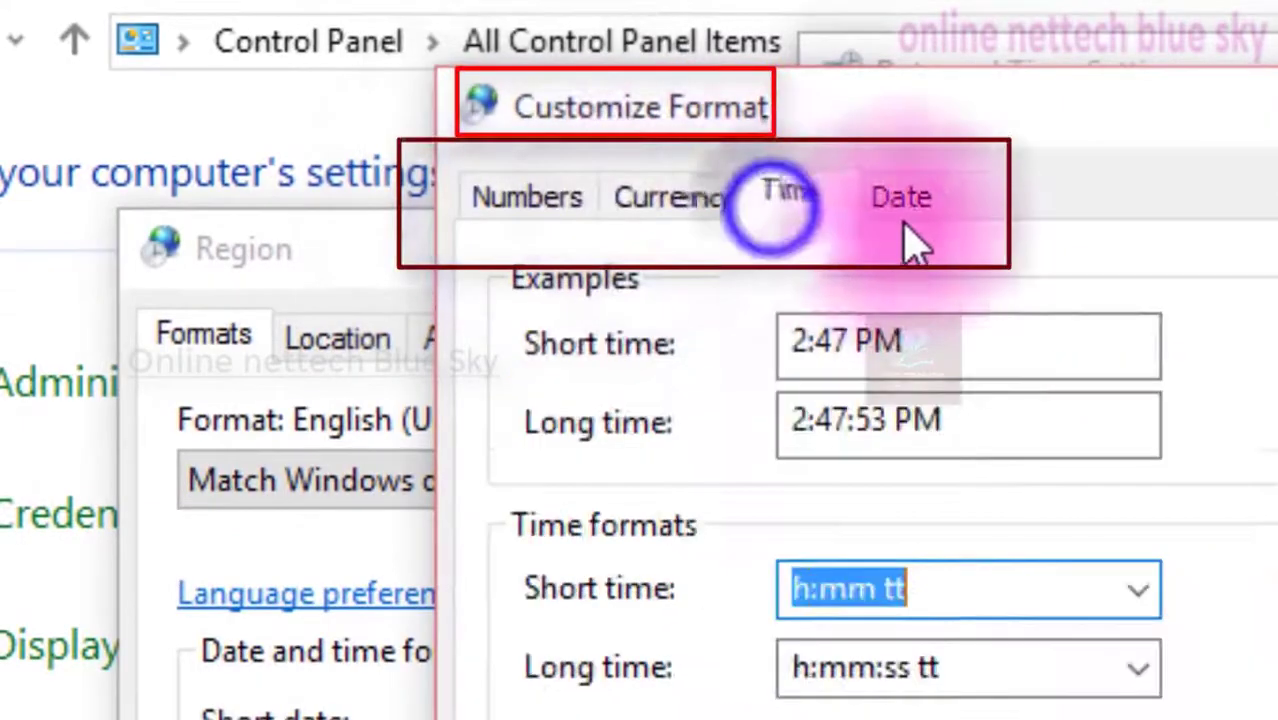
left_click(555, 205)
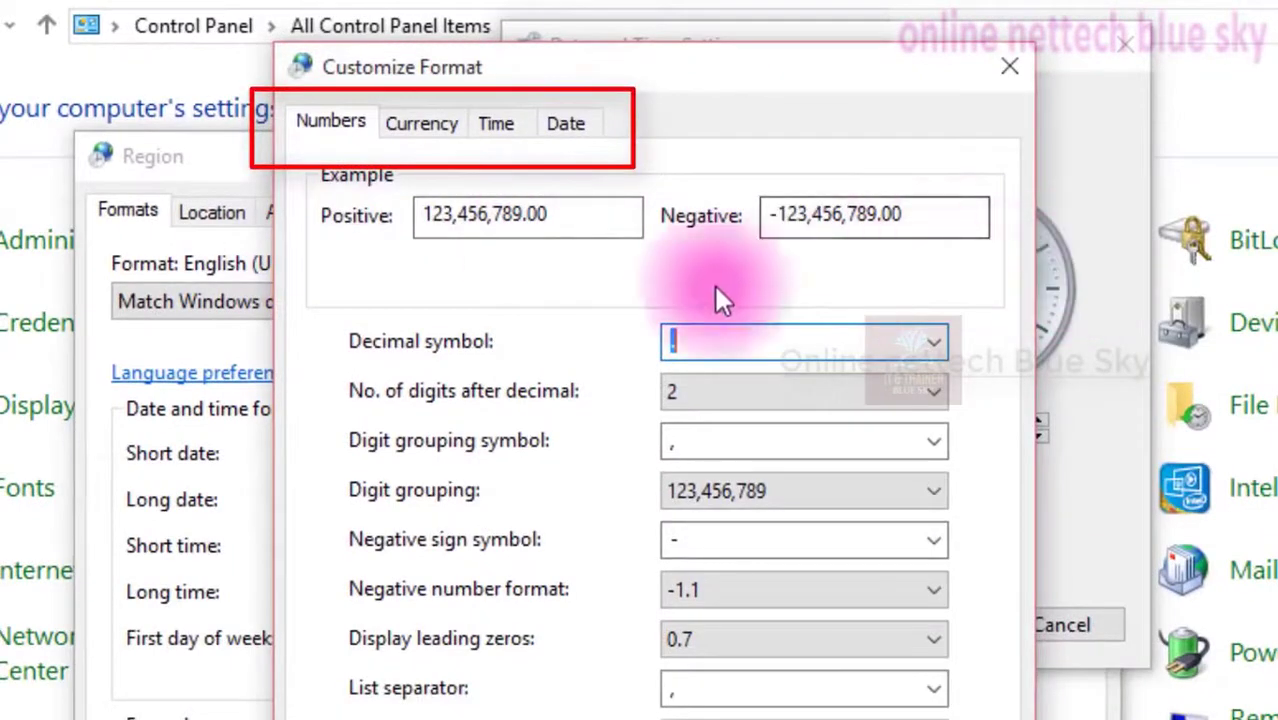
Examine the positive and negative number examples and the decimal symbol choices
left_click_drag(579, 221, 434, 243)
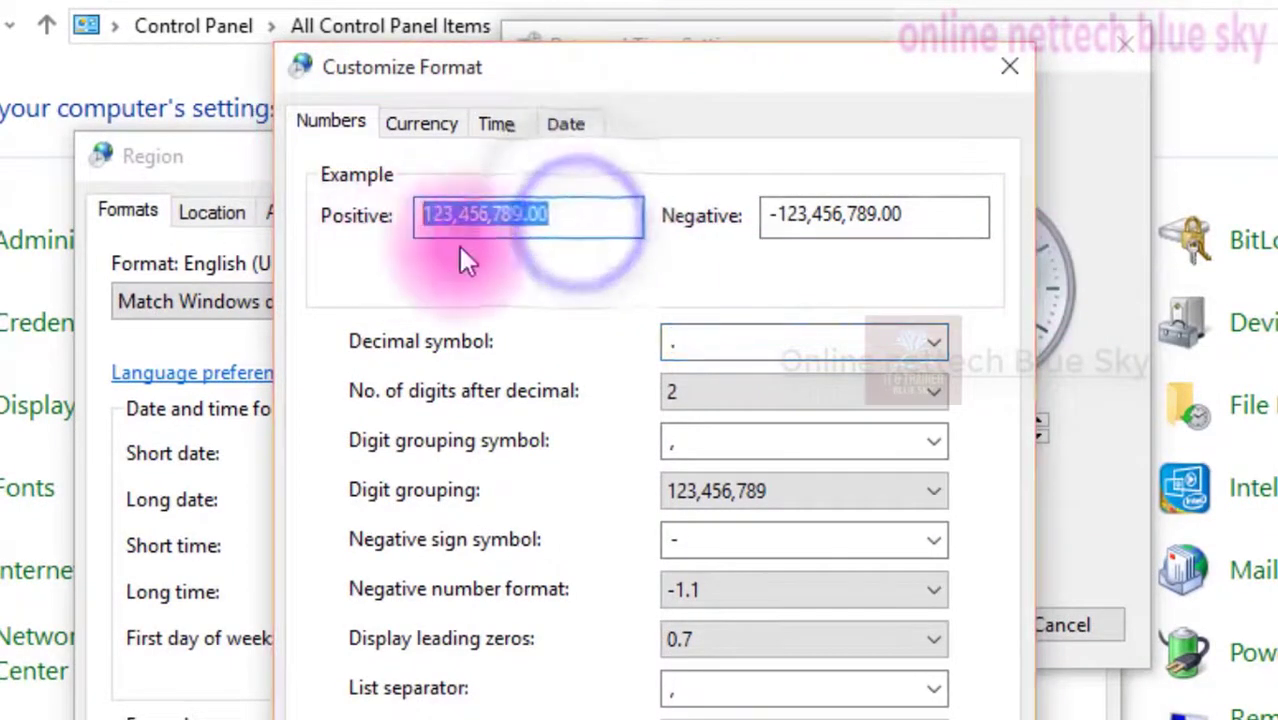
left_click_drag(905, 214, 690, 215)
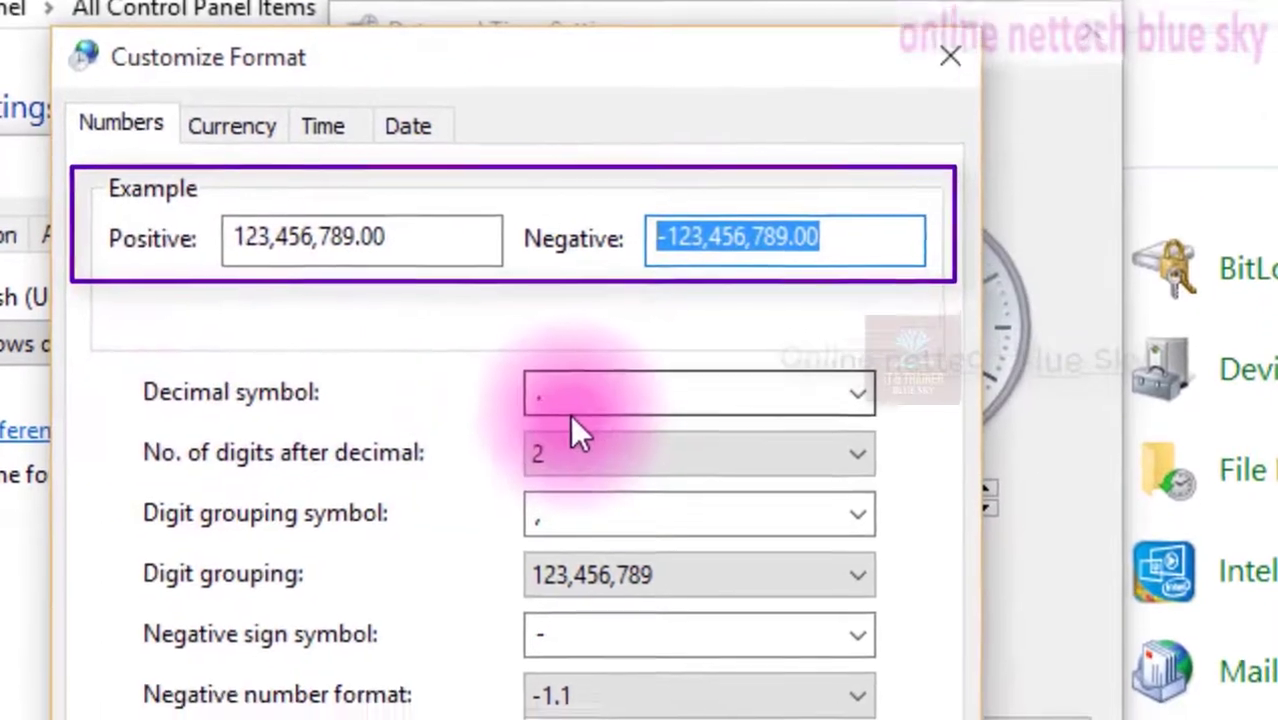
left_click(582, 413)
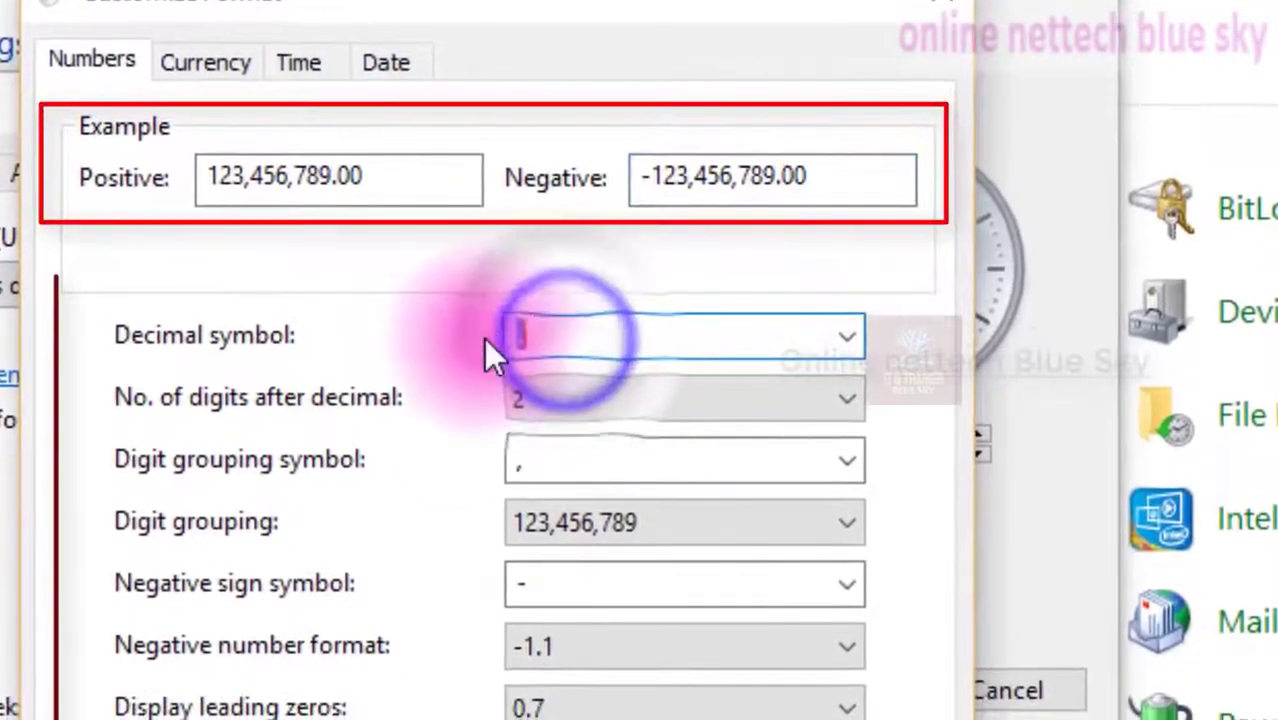
left_click(848, 340)
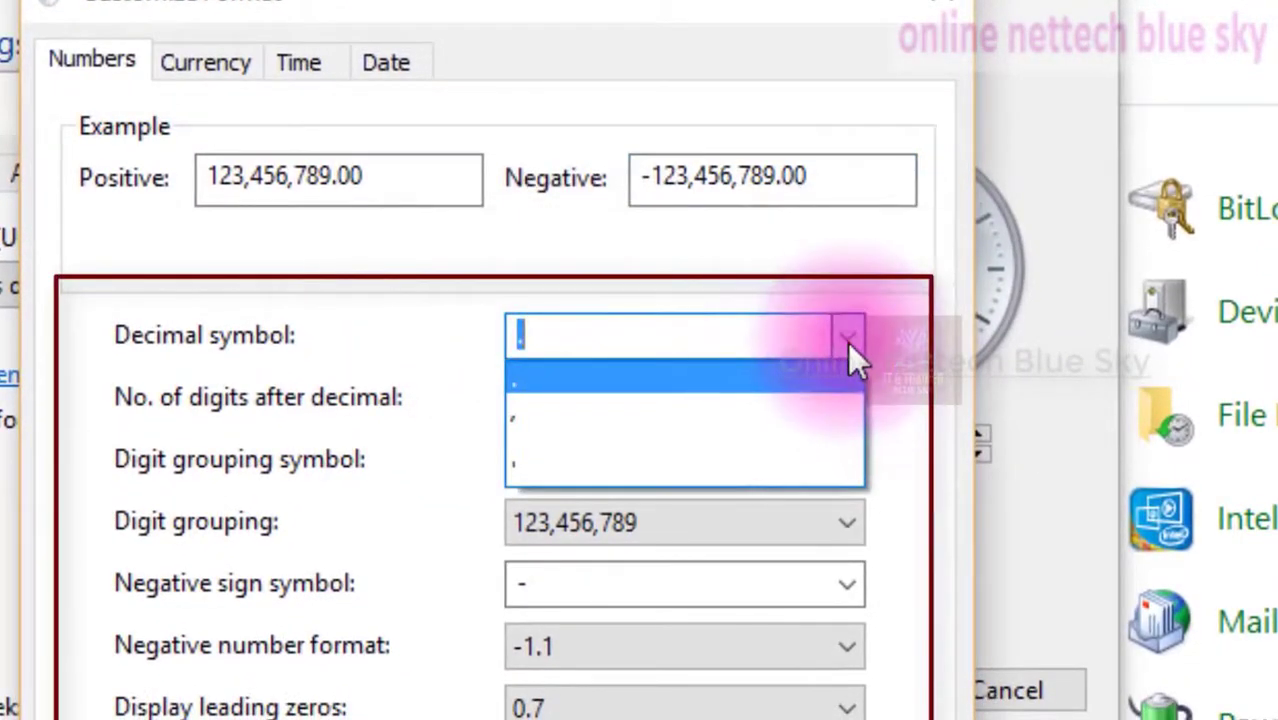
left_click(847, 341)
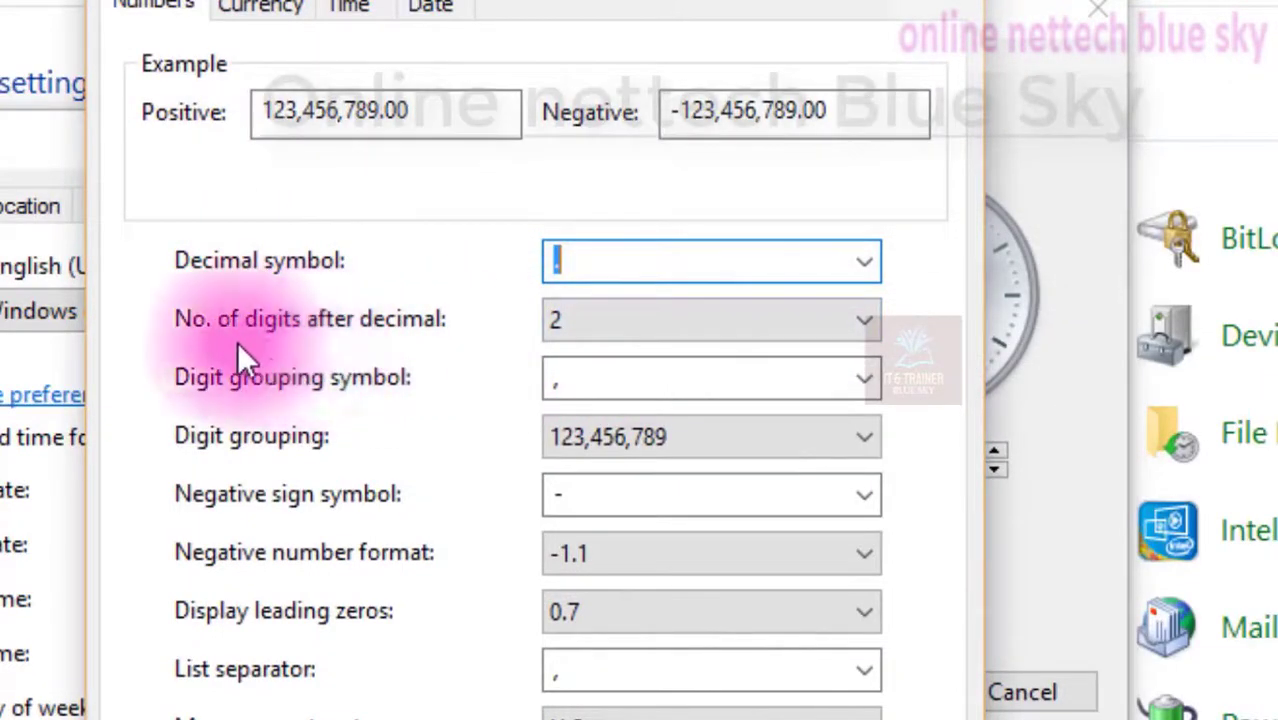
Examine the choices for digits after decimal, digit grouping symbol and digit grouping
left_click(633, 326)
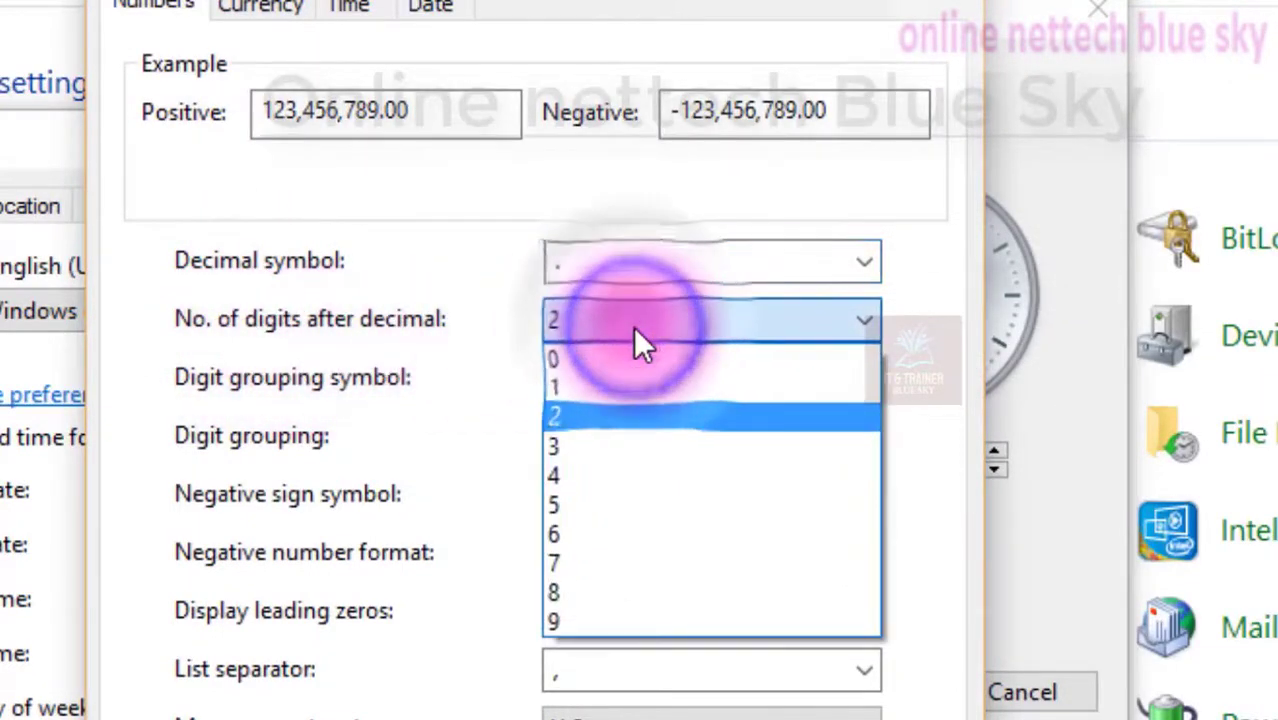
left_click(633, 326)
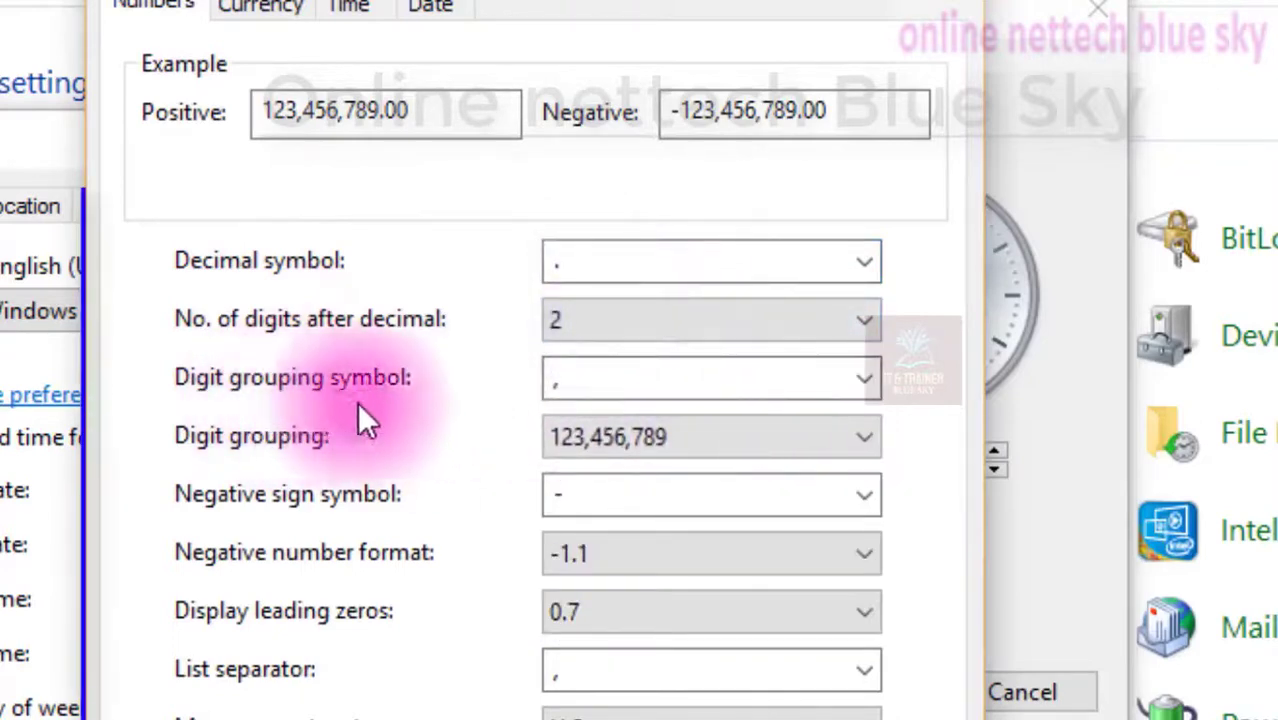
left_click(640, 398)
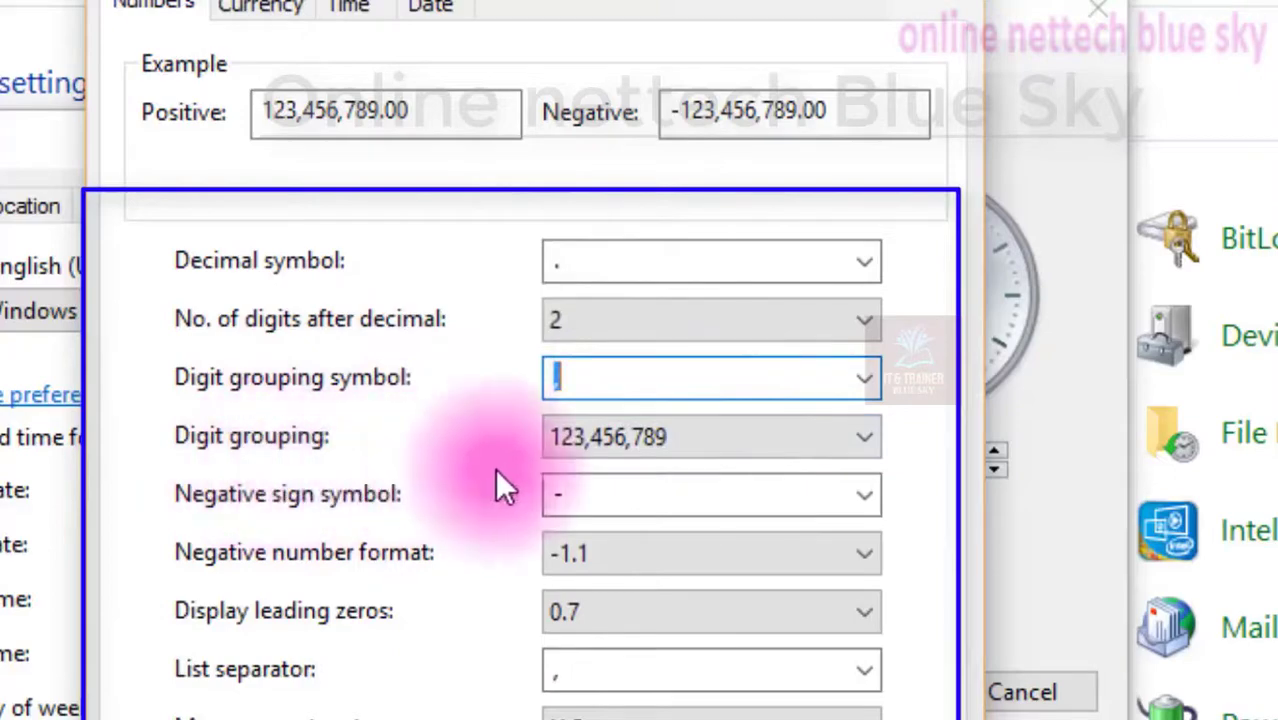
left_click(673, 450)
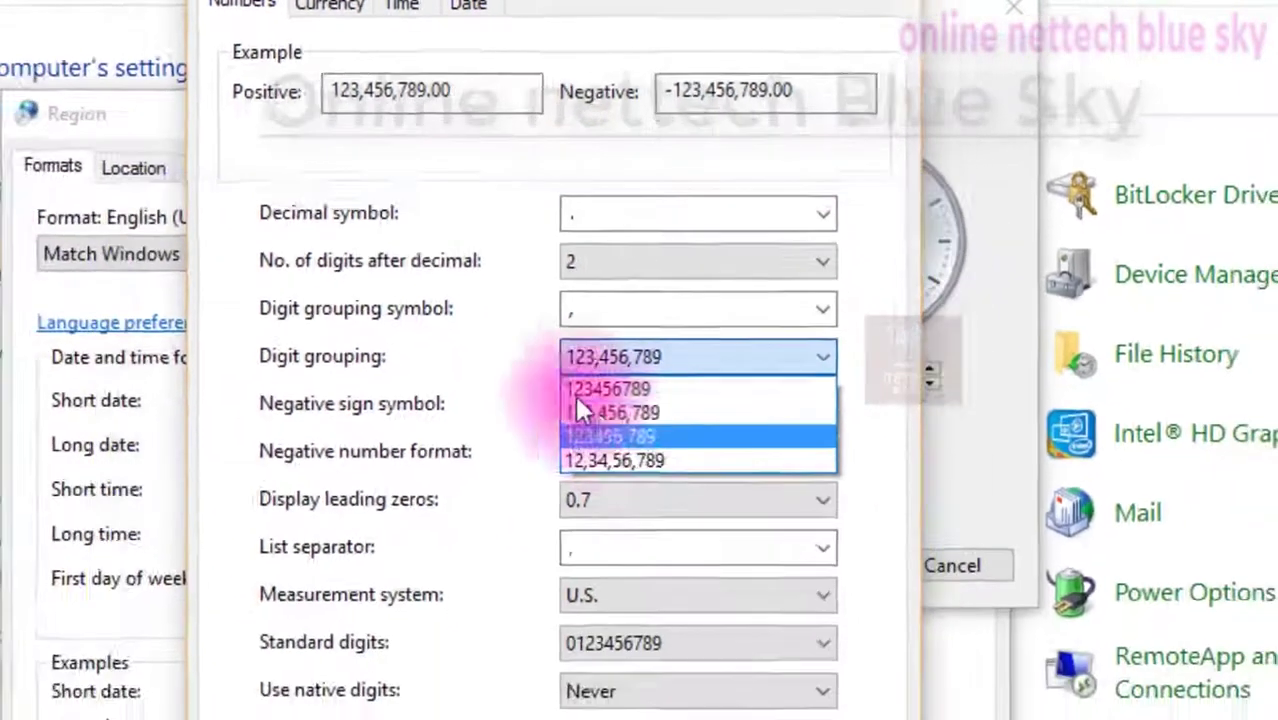
left_click(397, 494)
left_click(662, 200)
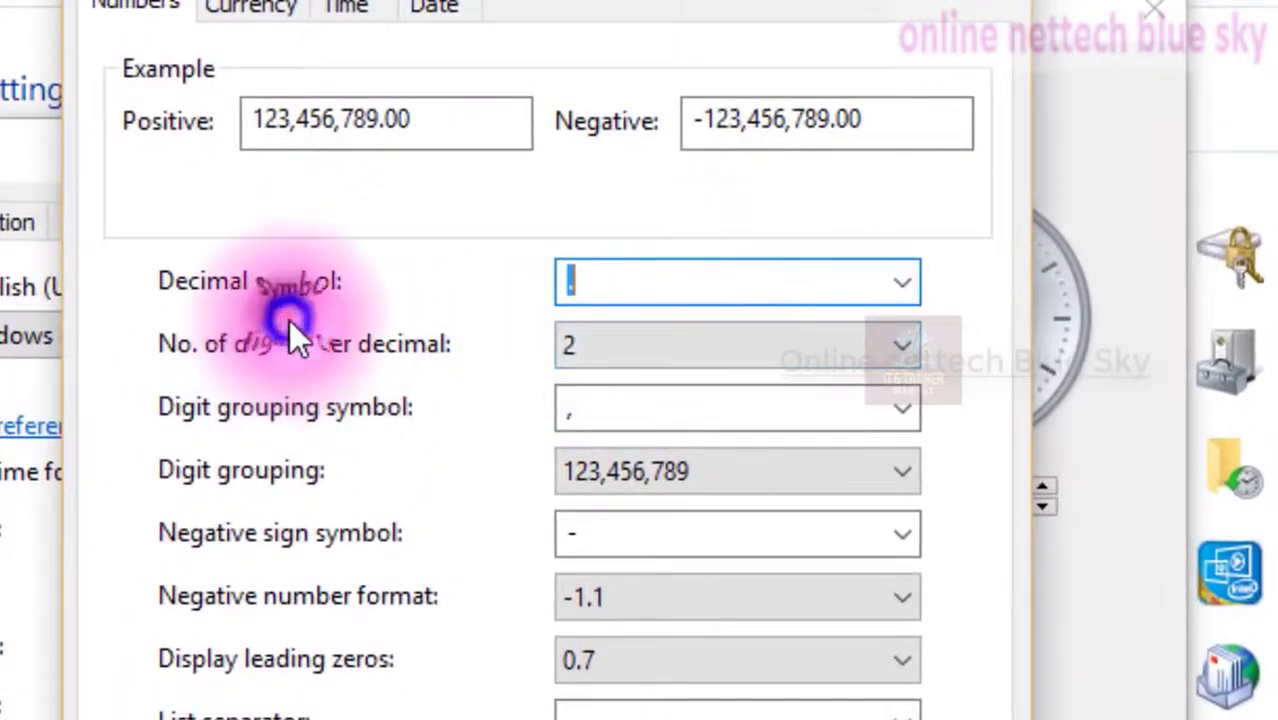
Reopen the digits-after-decimal and digit grouping symbol lists to compare their options
left_click(628, 280)
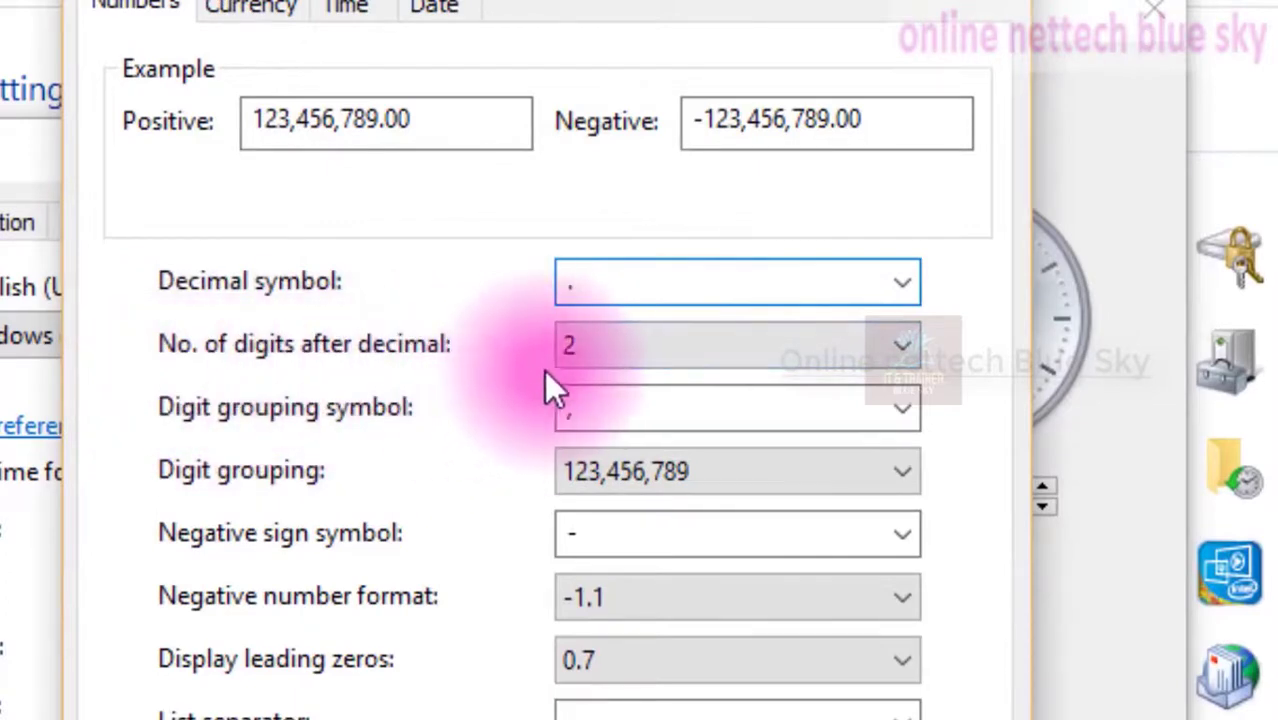
left_click(567, 357)
left_click(567, 357)
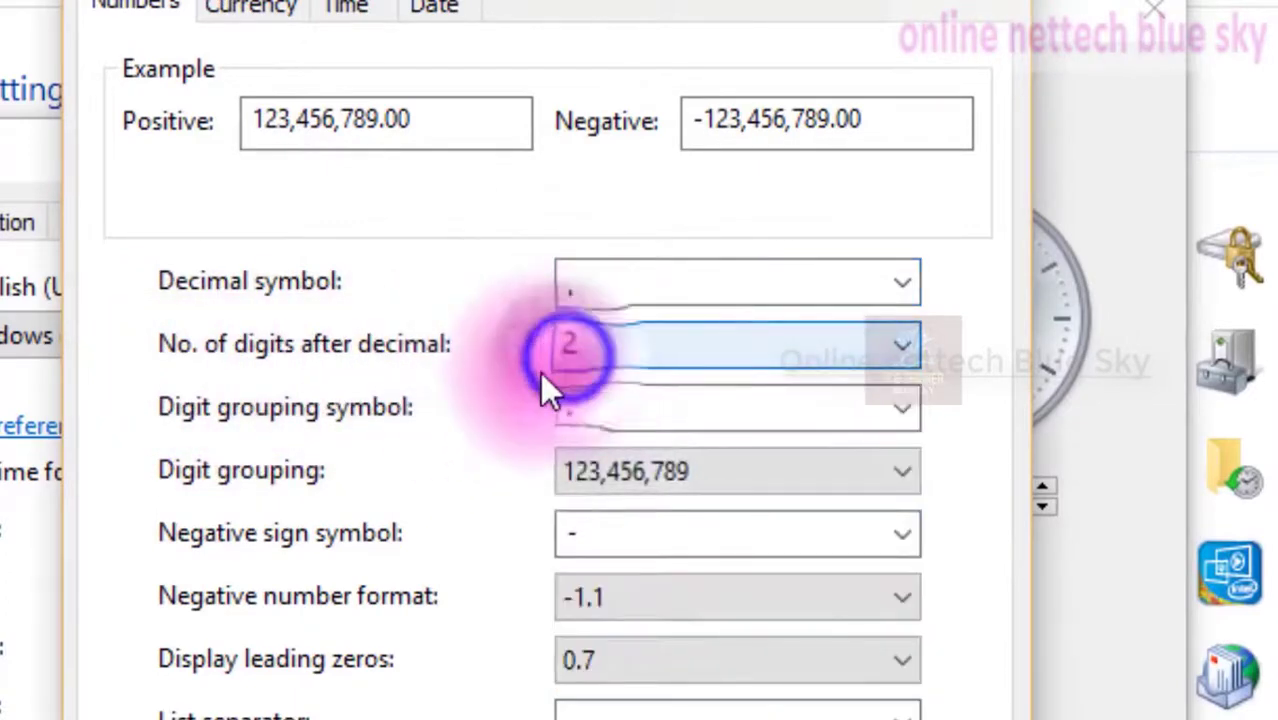
left_click(718, 362)
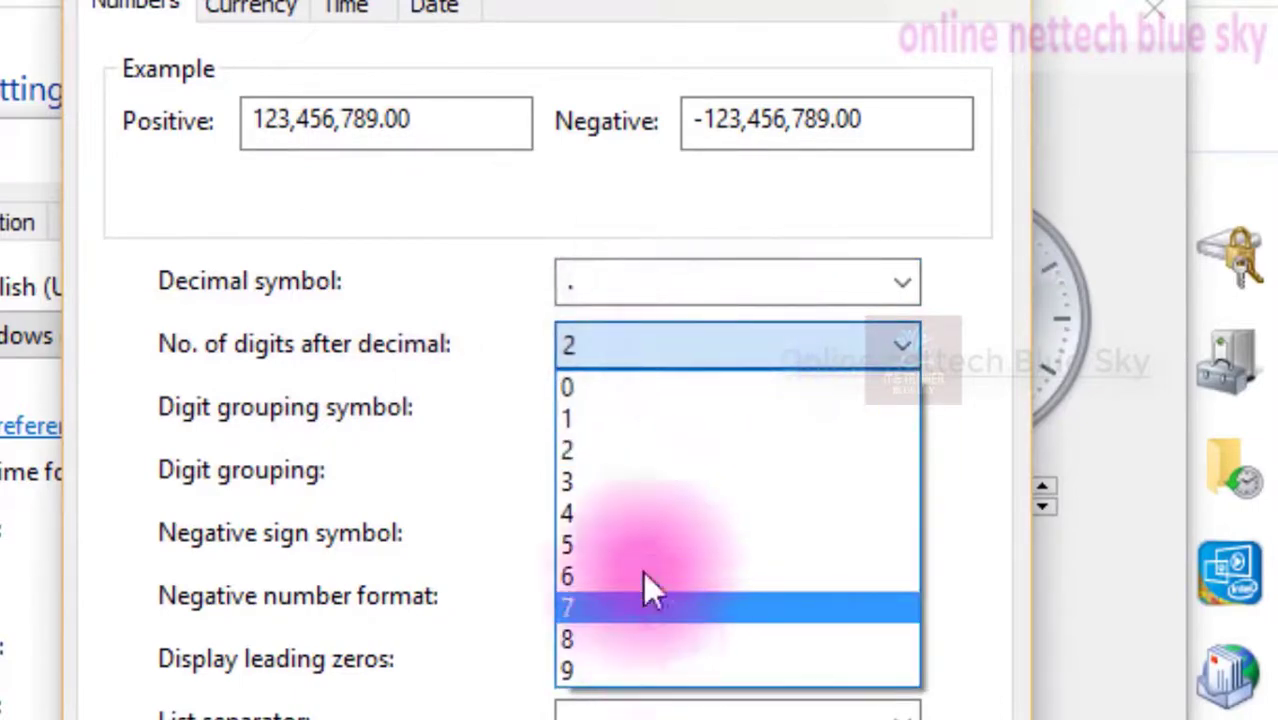
left_click(366, 414)
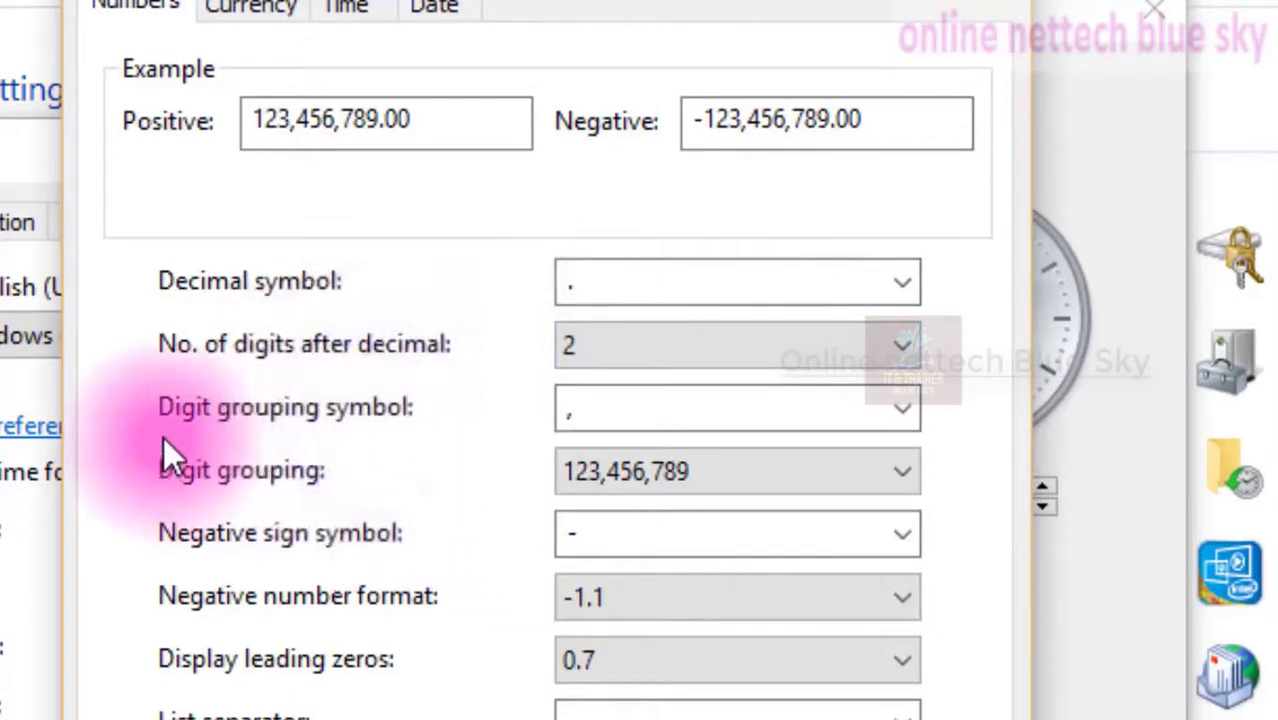
left_click(622, 411)
left_click(498, 420)
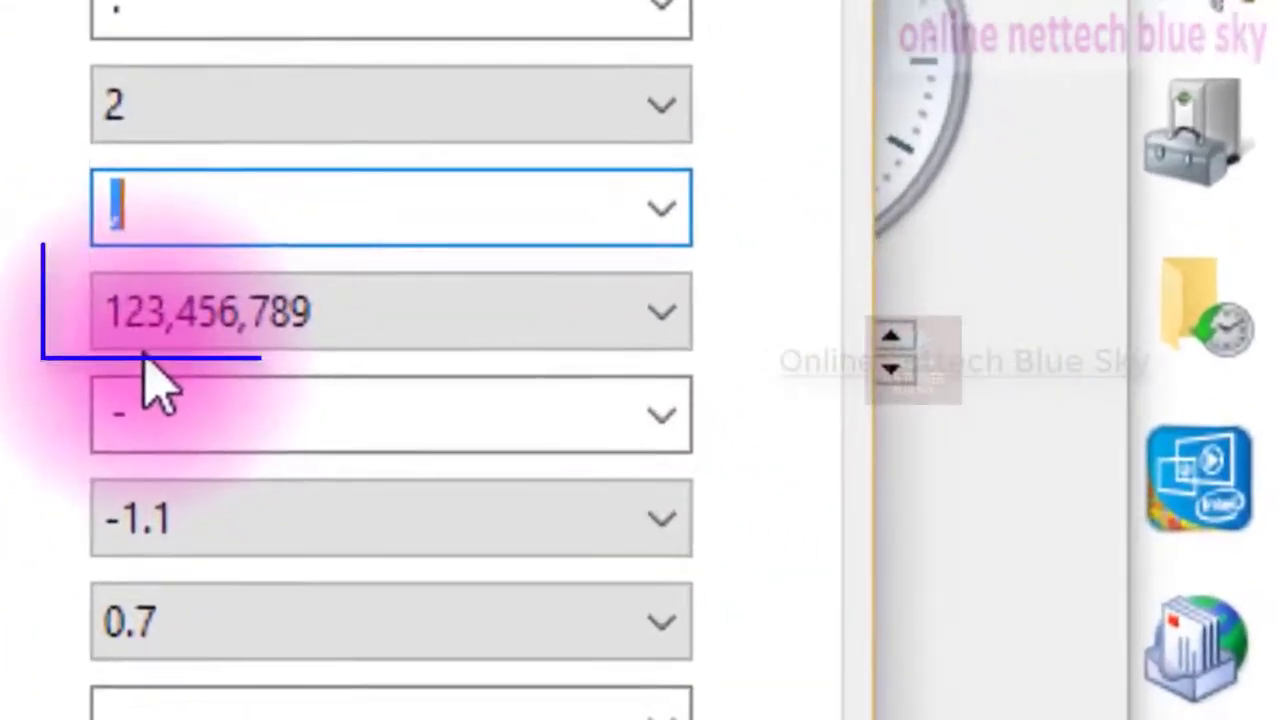
left_click(275, 211)
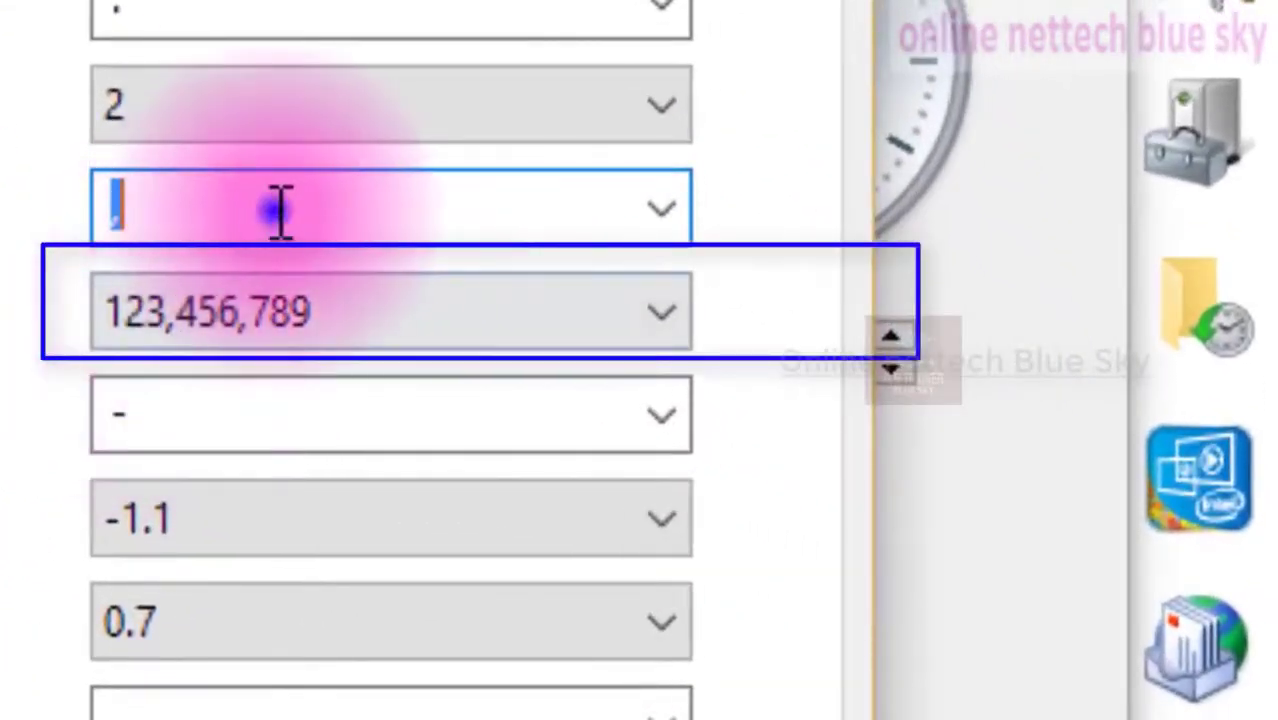
left_click(658, 208)
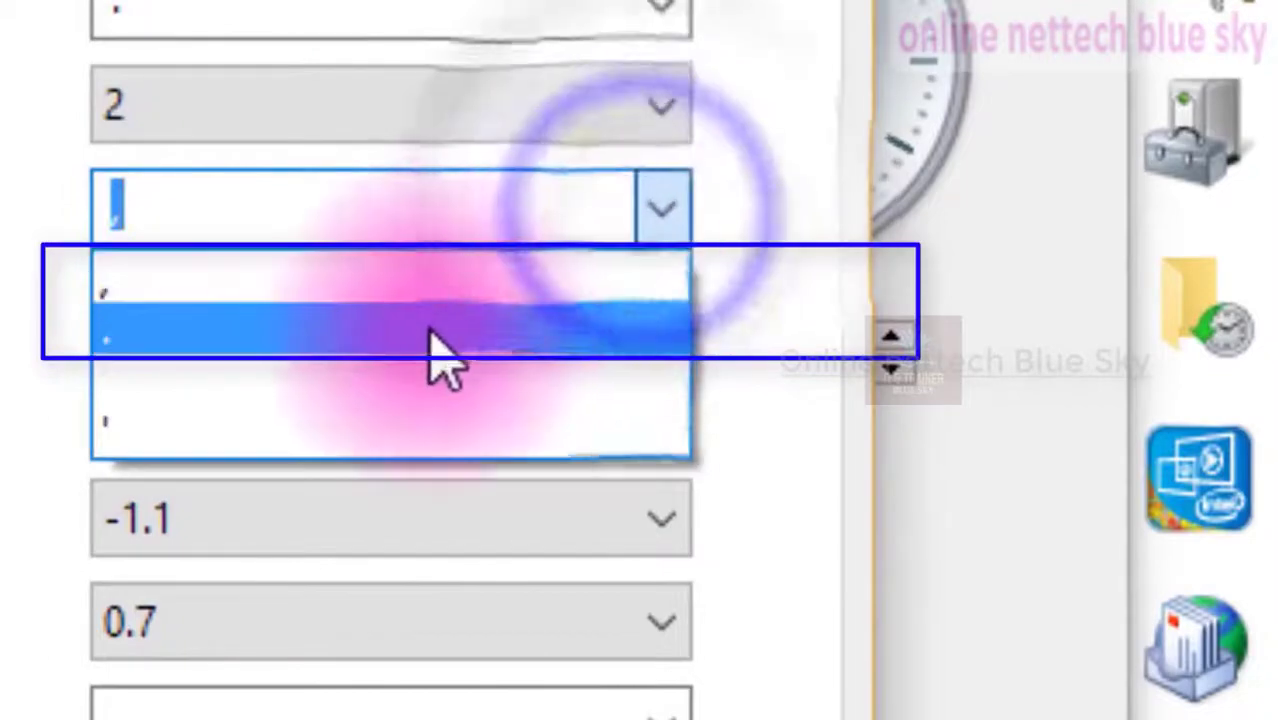
left_click(10, 365)
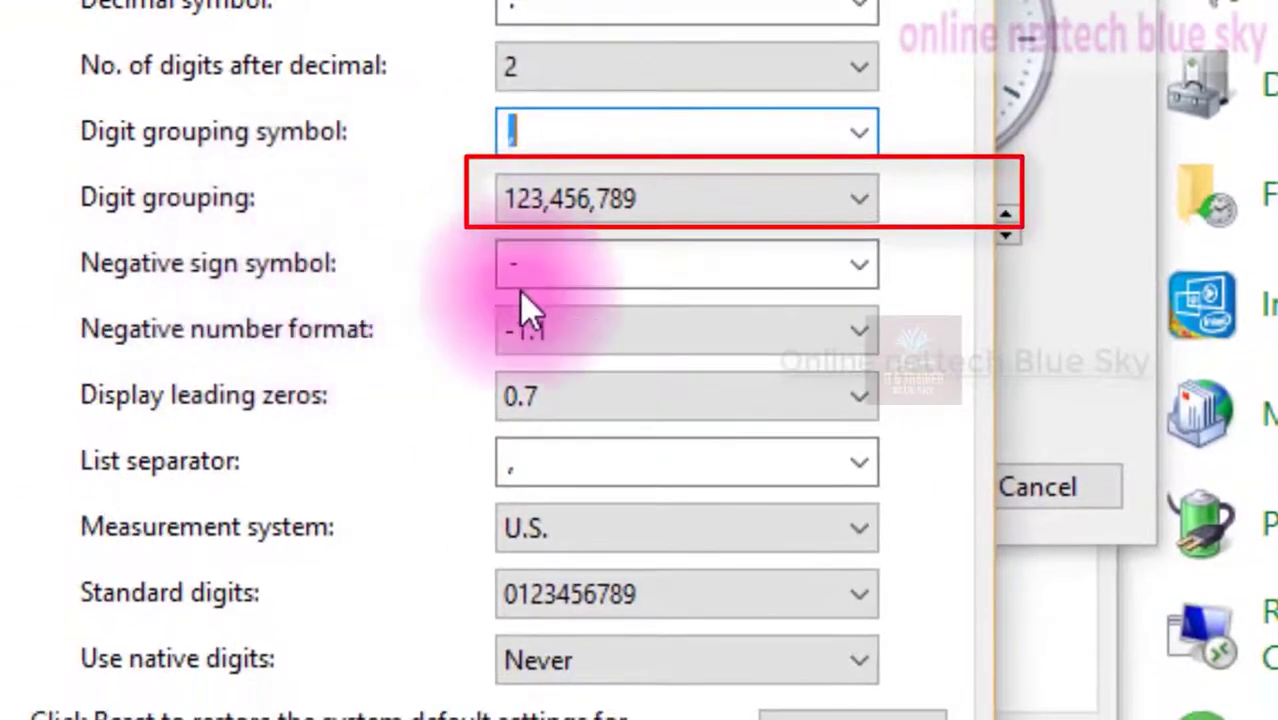
Highlight the negative number example to examine its format
left_click(491, 323)
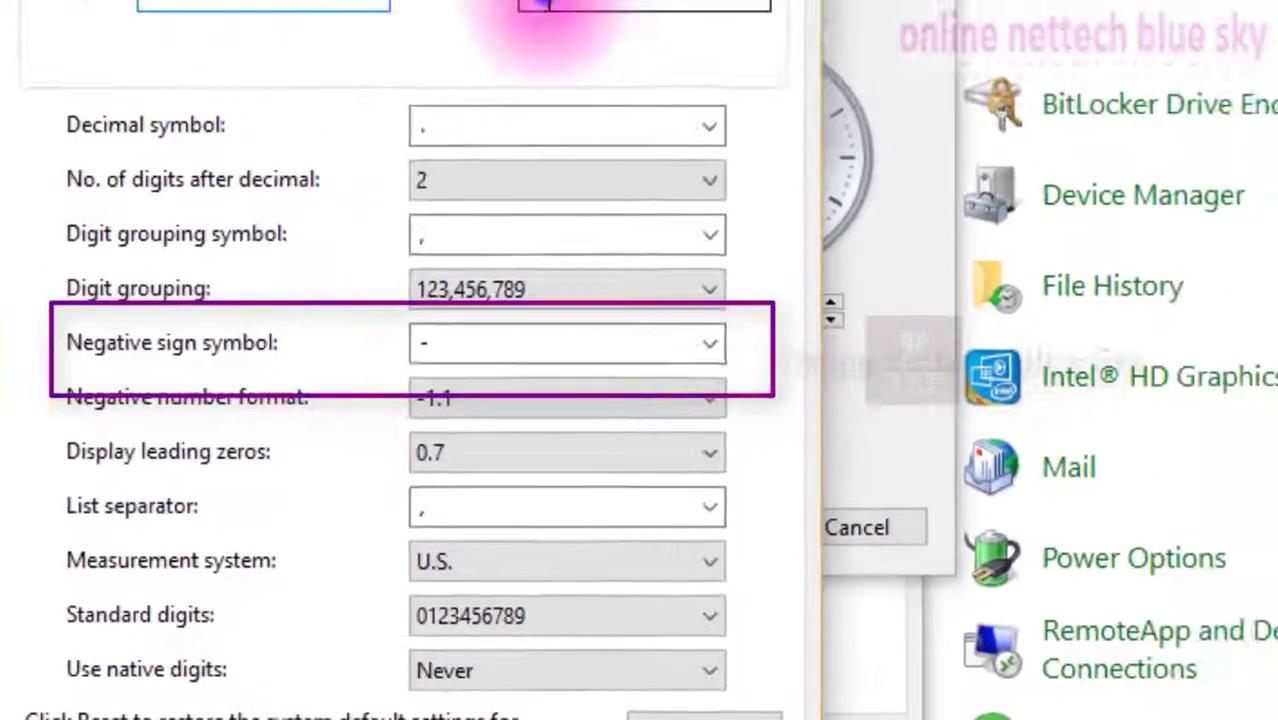
left_click_drag(458, 105, 585, 108)
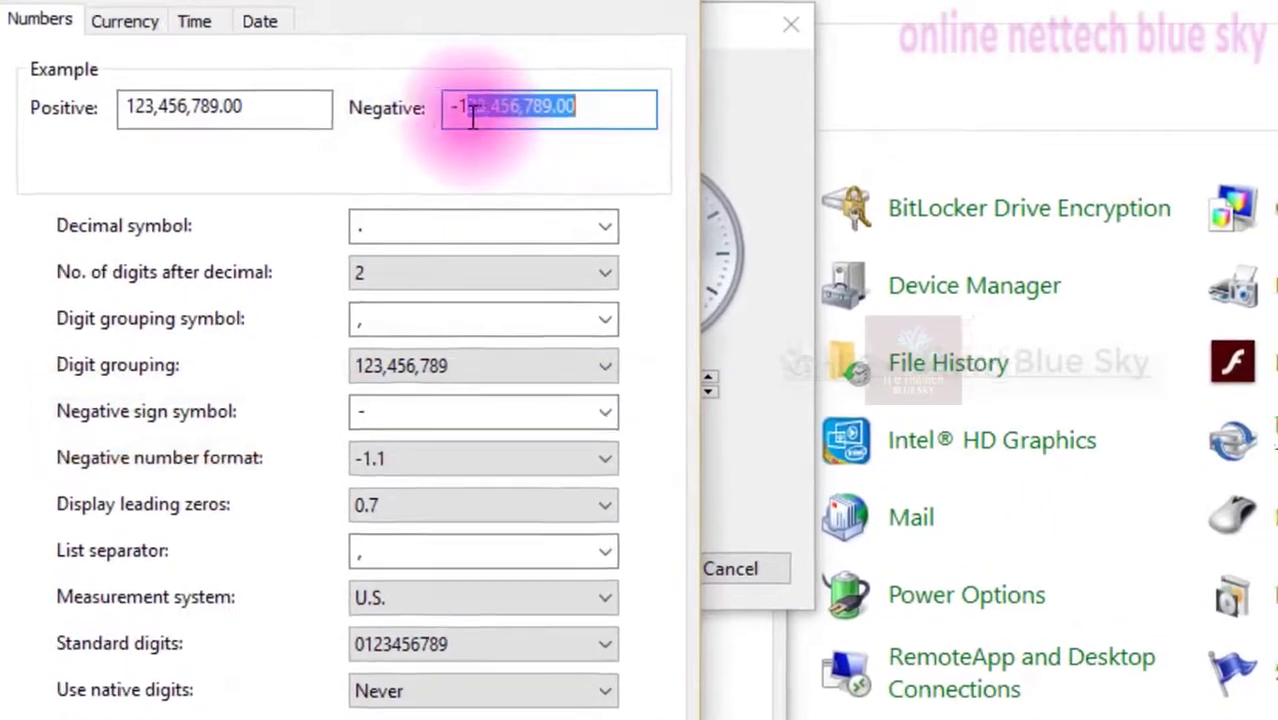
left_click_drag(455, 105, 566, 106)
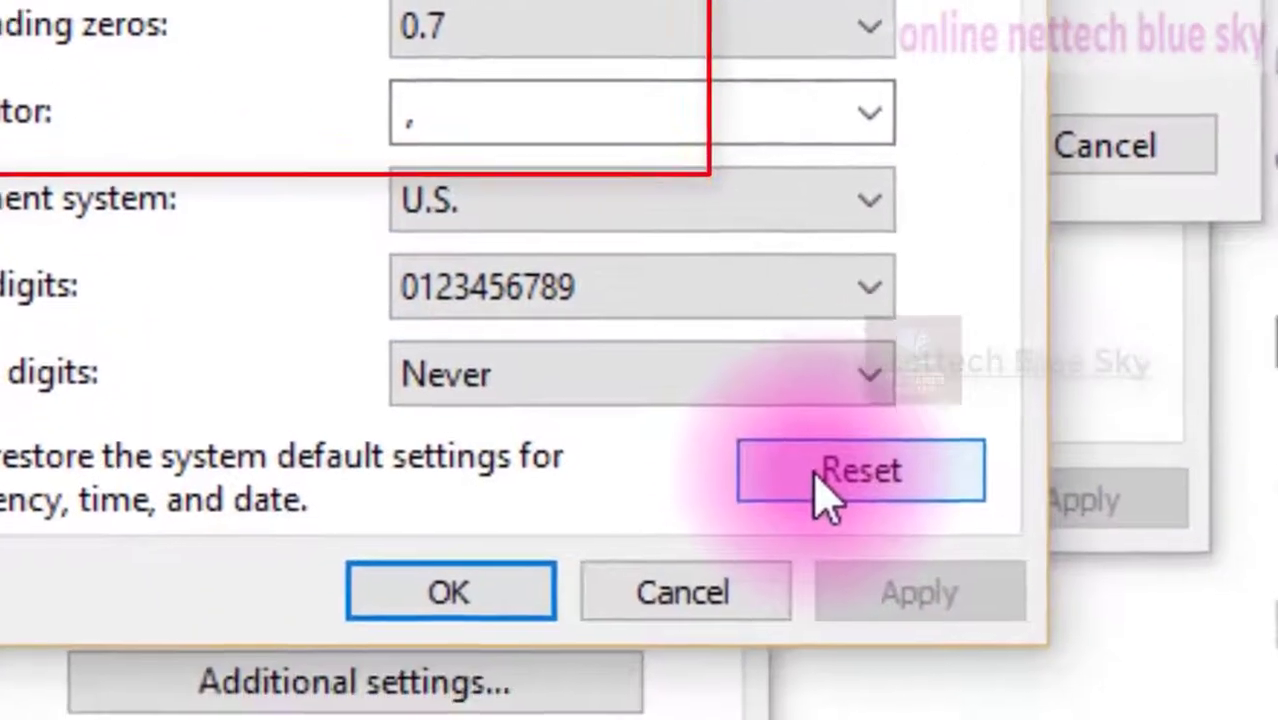
Try to reset the number formats to system defaults, declining the confirmation
left_click(820, 478)
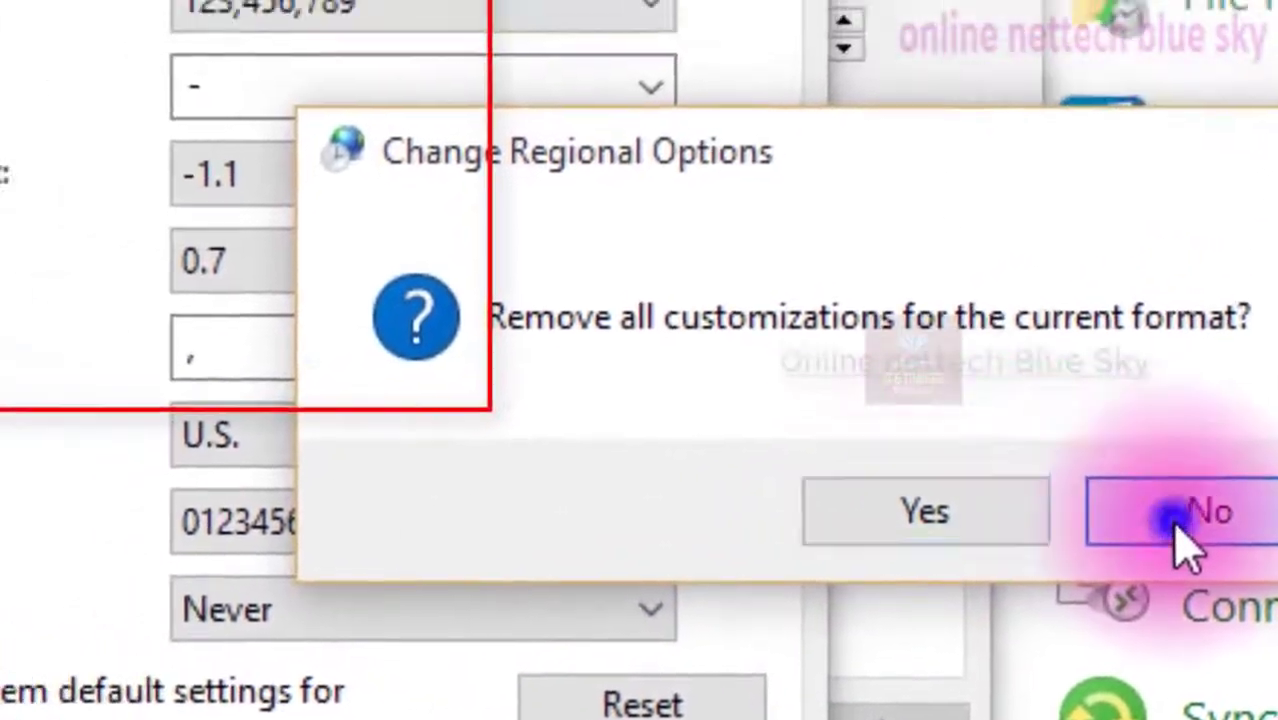
left_click(1262, 340)
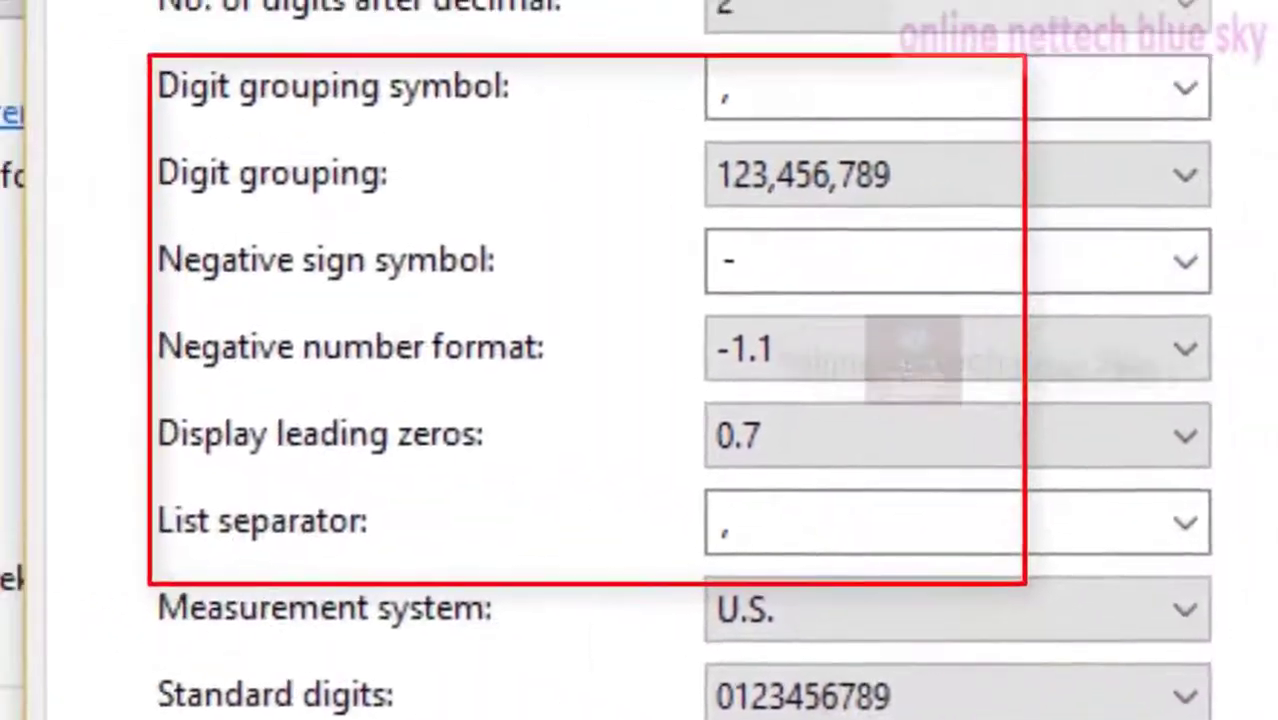
Close and reopen the Customize Format dialog, switching to its Currency tab
left_click(971, 719)
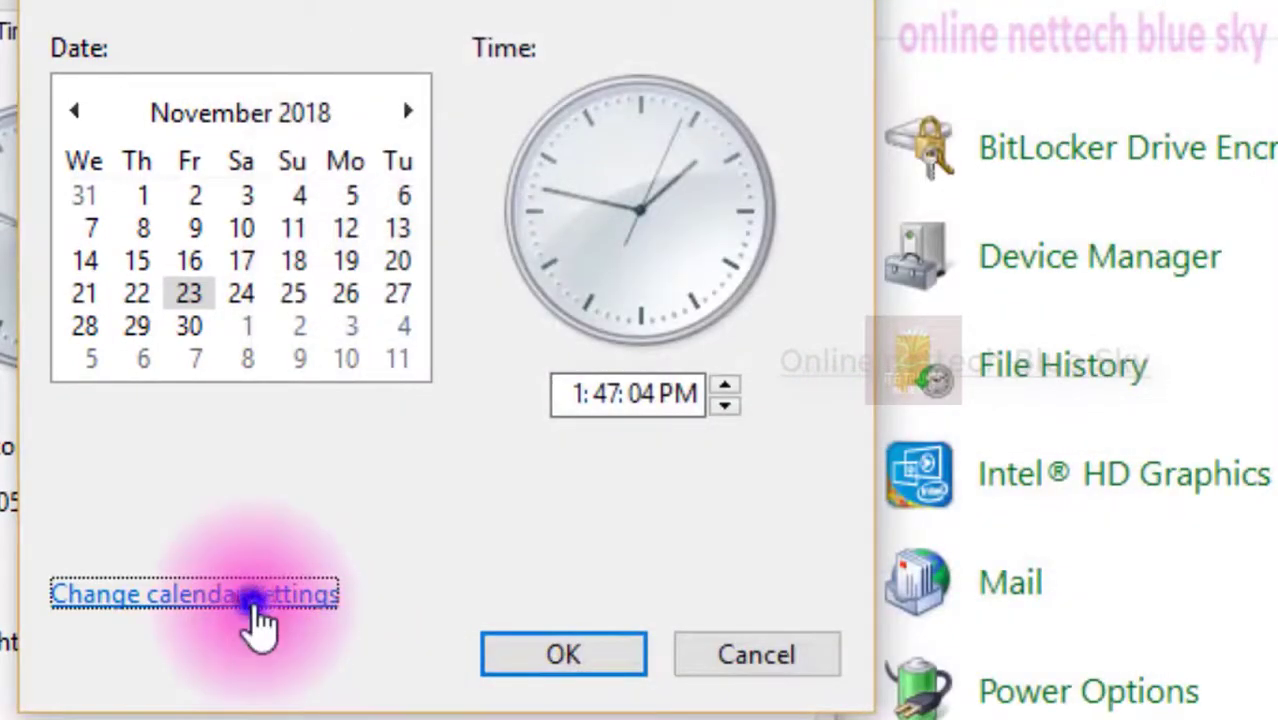
left_click(247, 596)
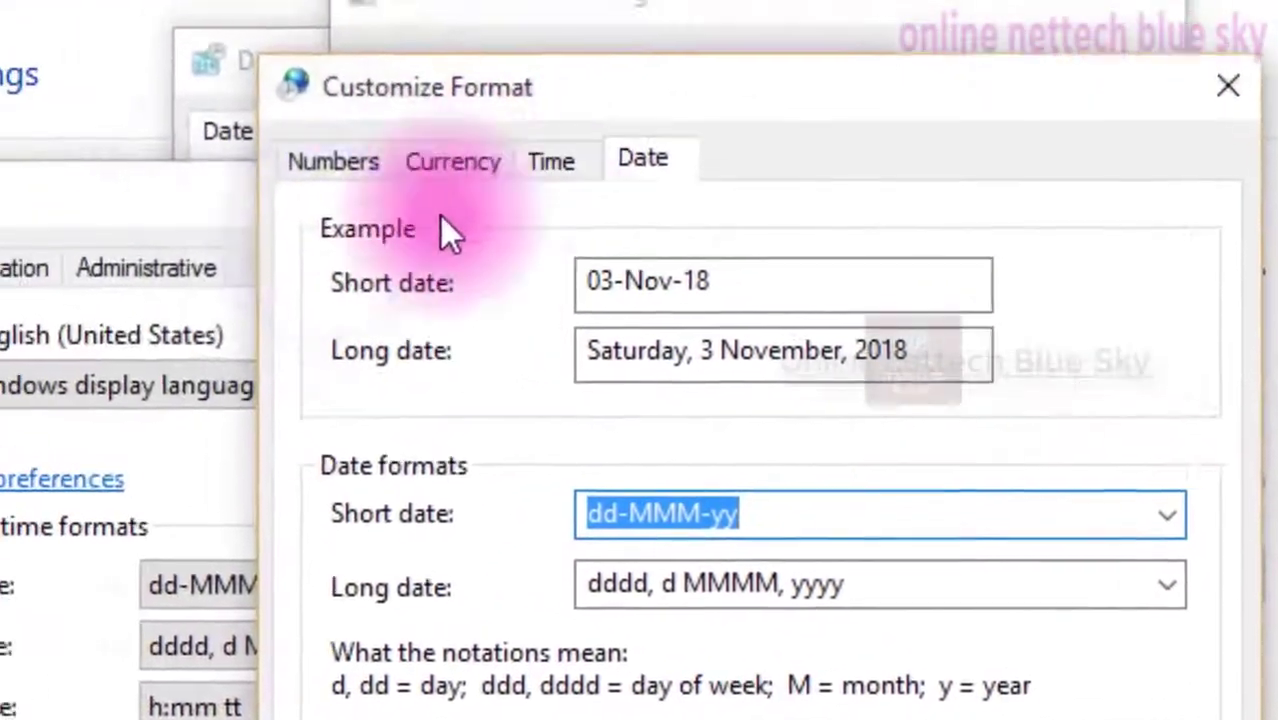
left_click(350, 174)
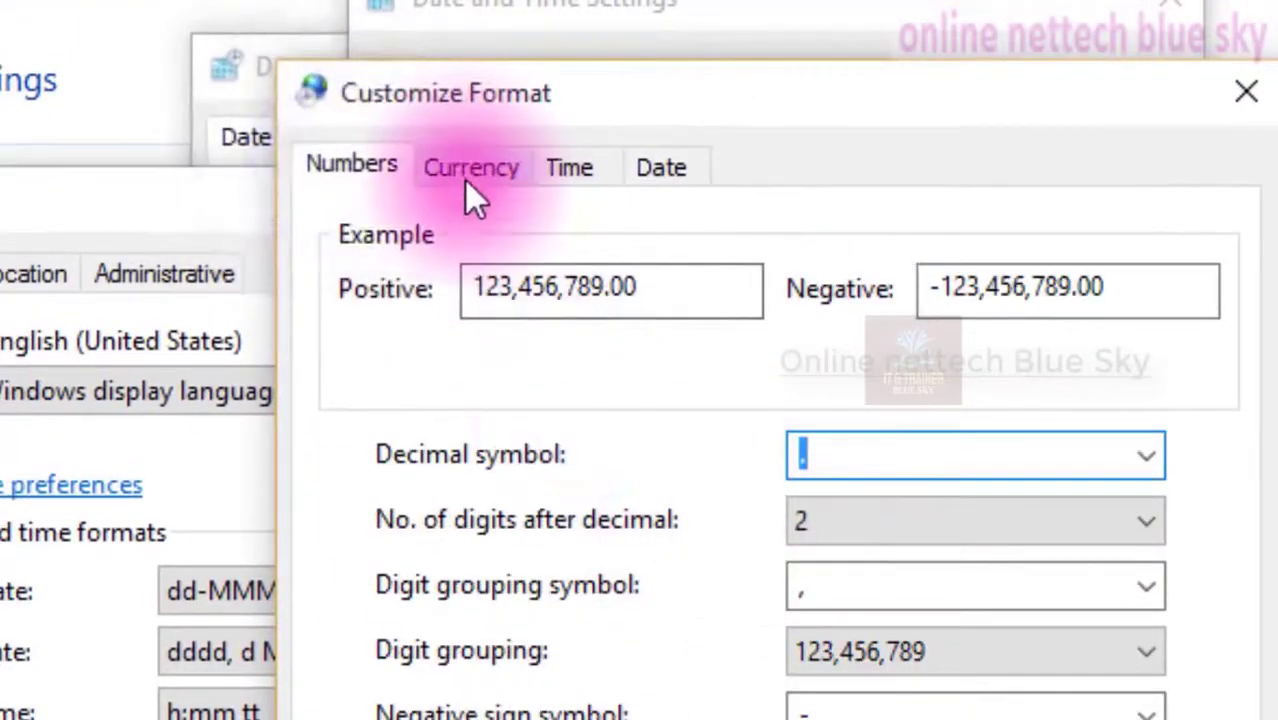
left_click(474, 182)
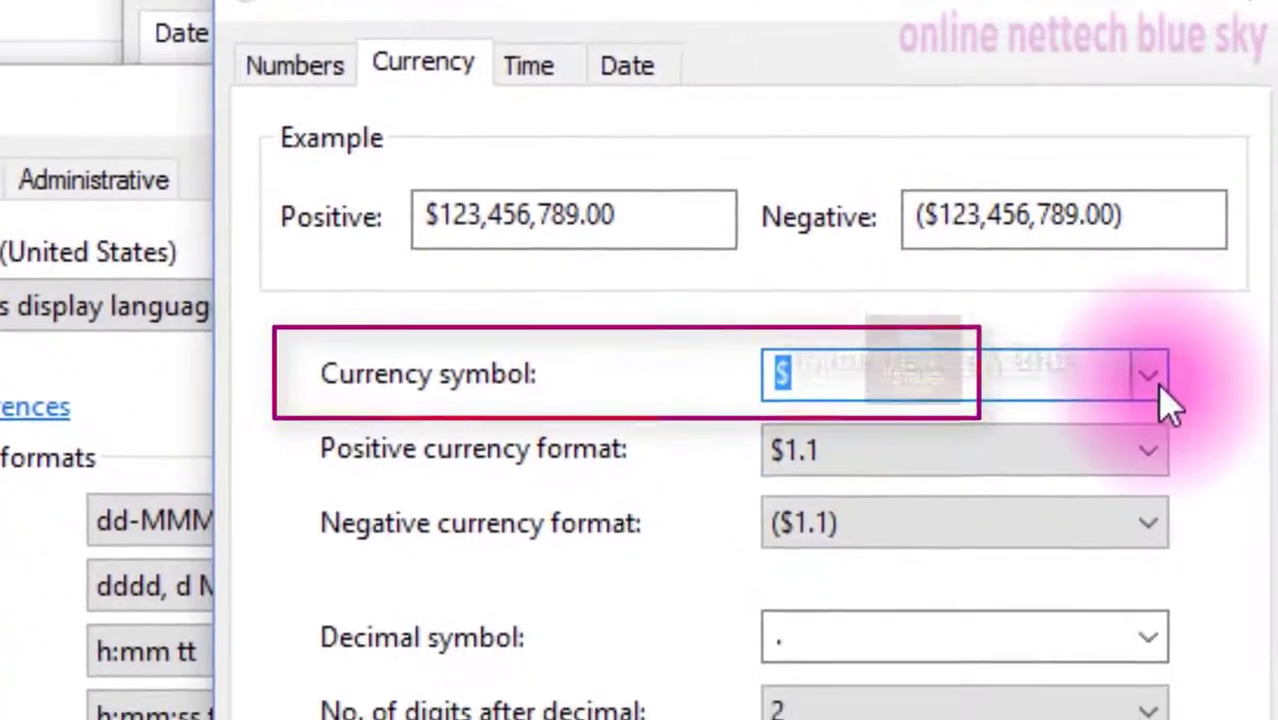
Examine the currency symbol choices without changing the symbol
left_click(1230, 489)
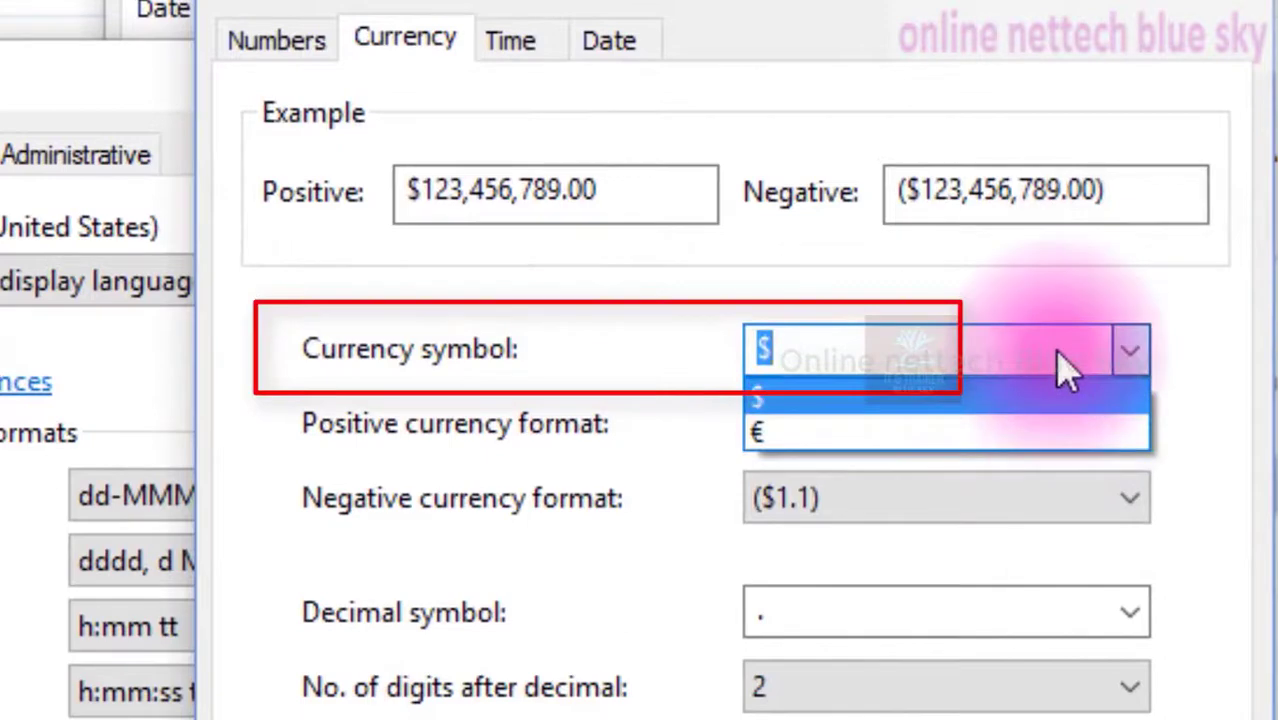
left_click(1058, 355)
left_click(1143, 355)
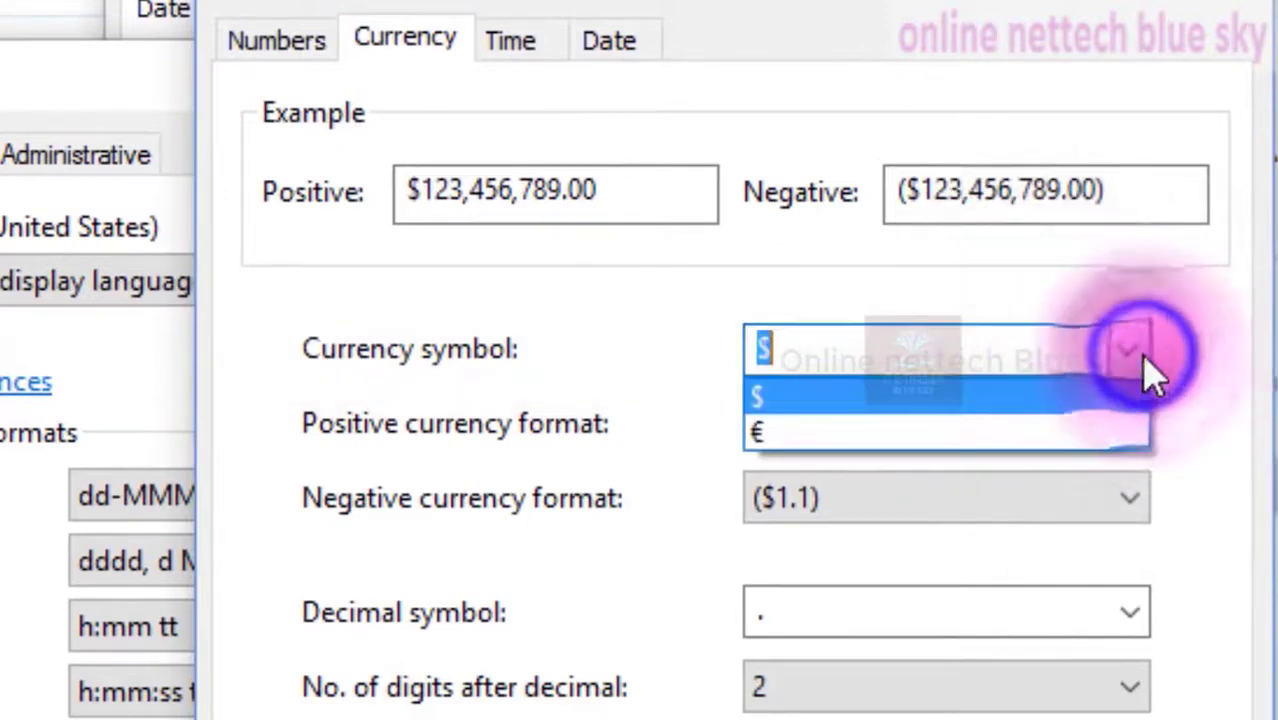
left_click(1144, 356)
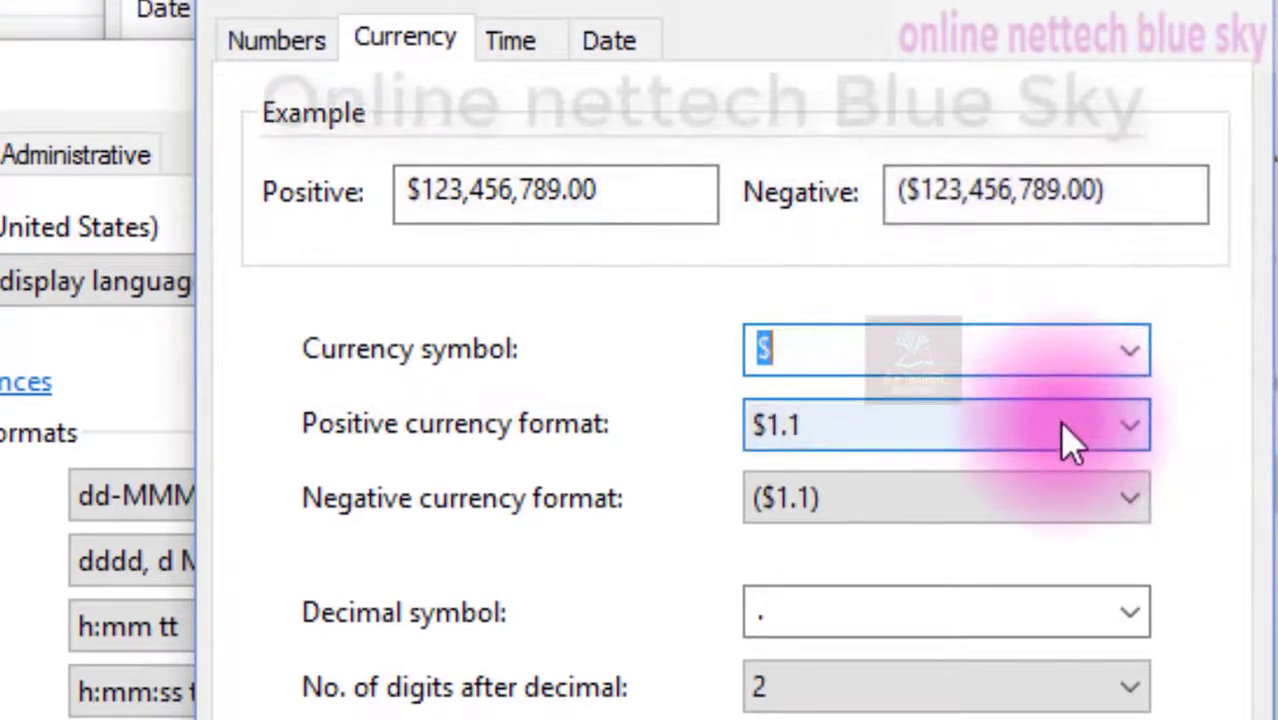
Examine the positive and negative currency format choices and the currency decimal settings
left_click(878, 440)
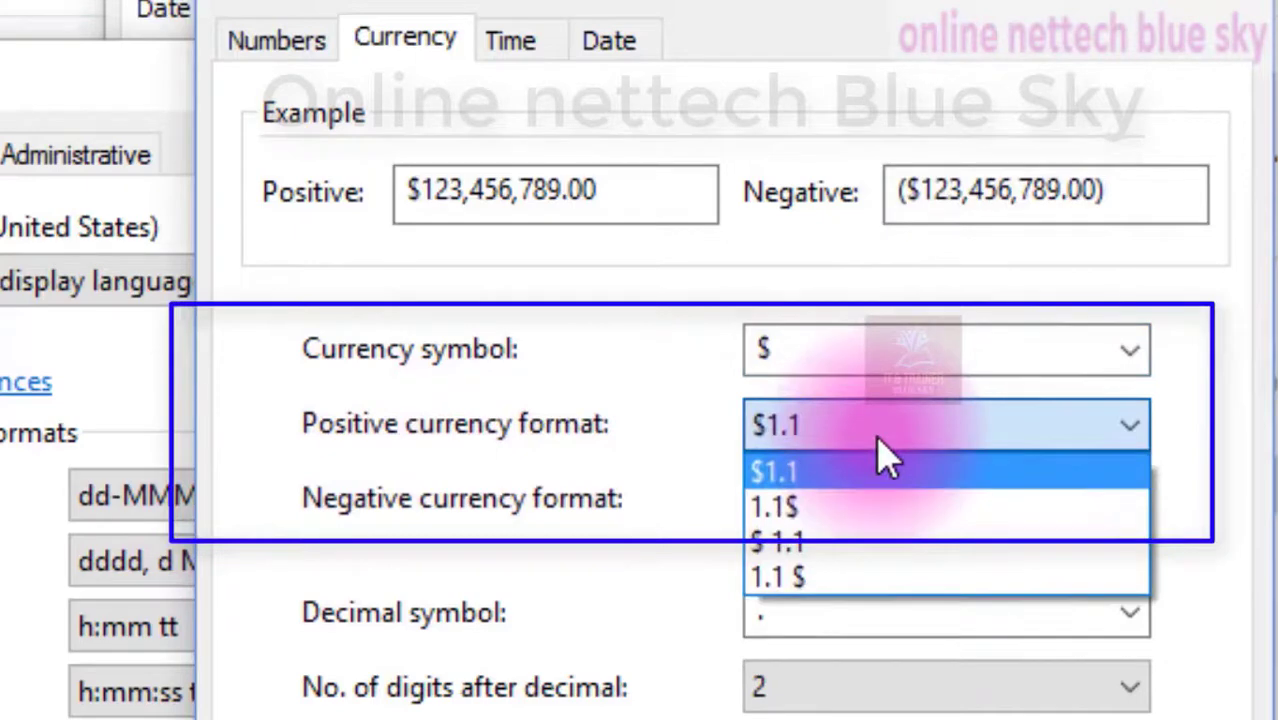
left_click(857, 485)
left_click(830, 521)
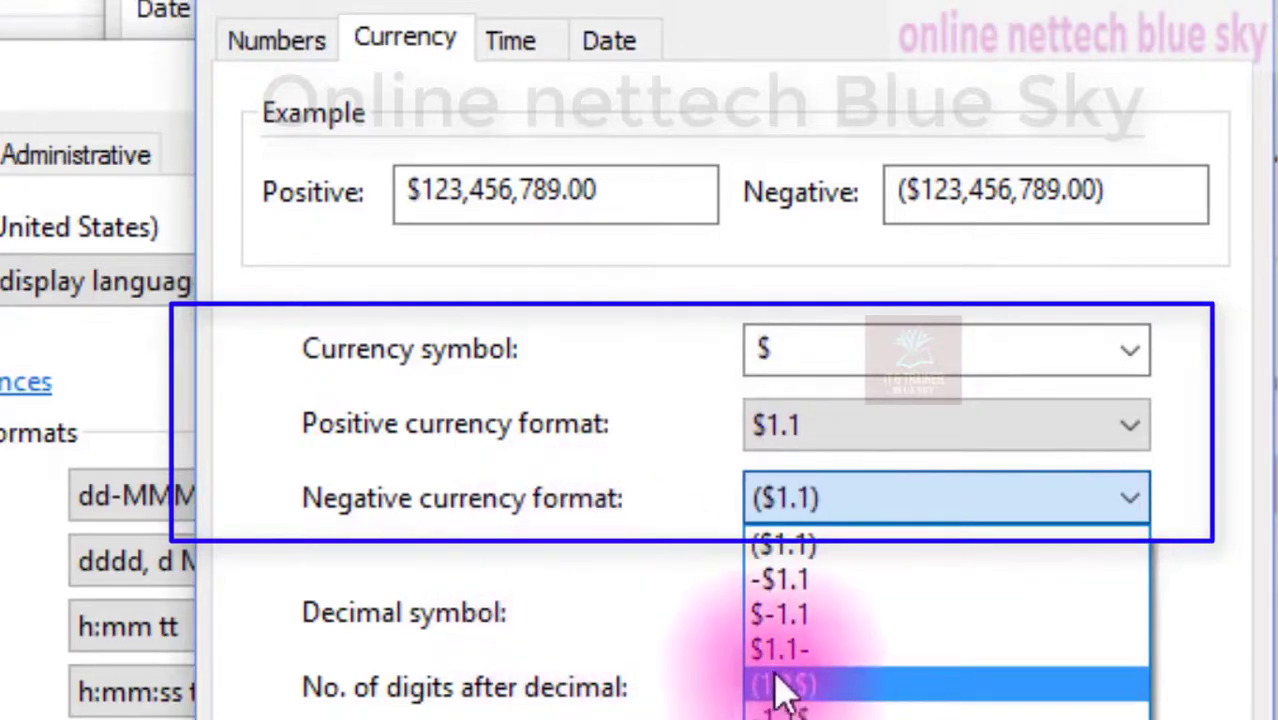
left_click(810, 552)
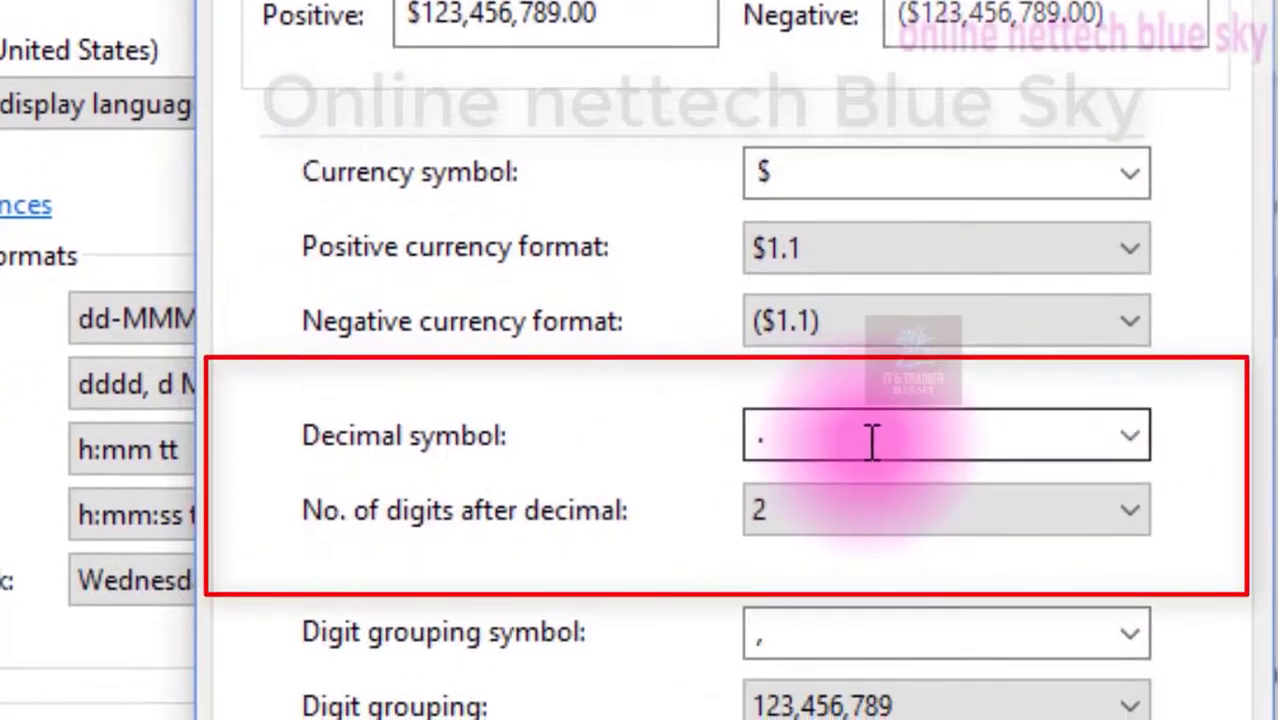
left_click(870, 610)
left_click(840, 492)
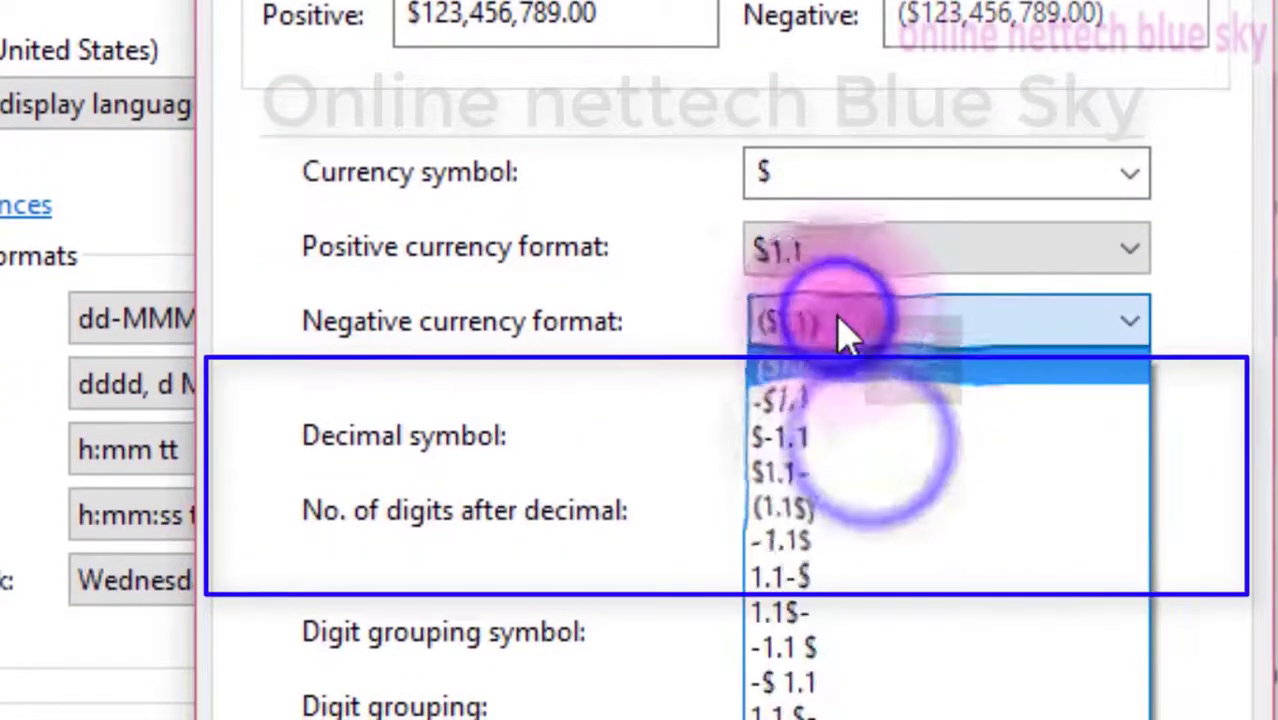
left_click(775, 435)
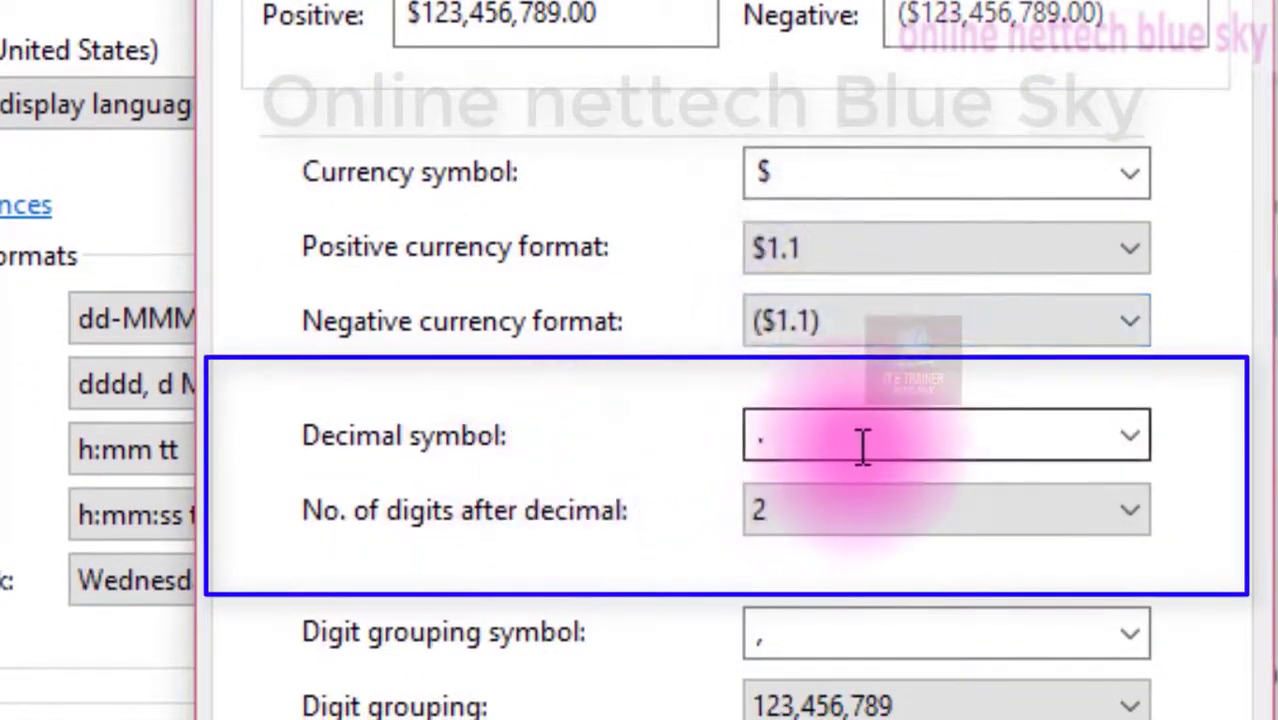
left_click(563, 522)
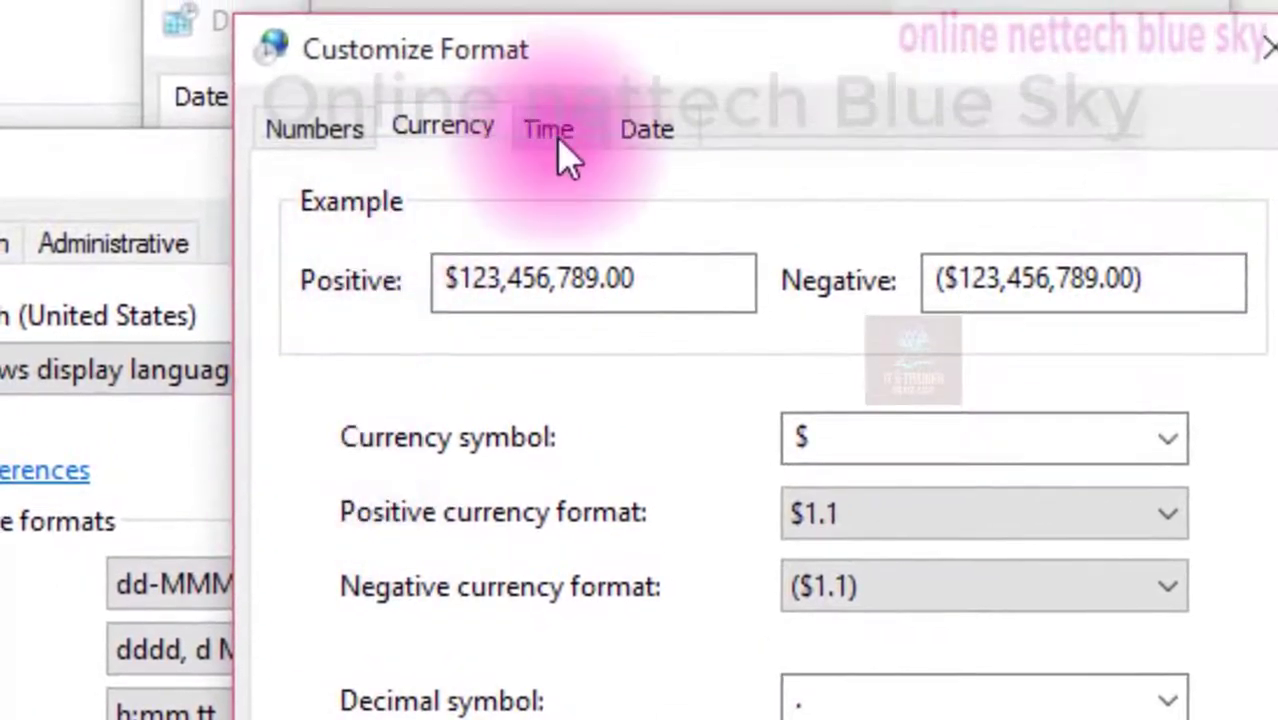
Switch to the Time tab and examine the short and long time examples
left_click(556, 135)
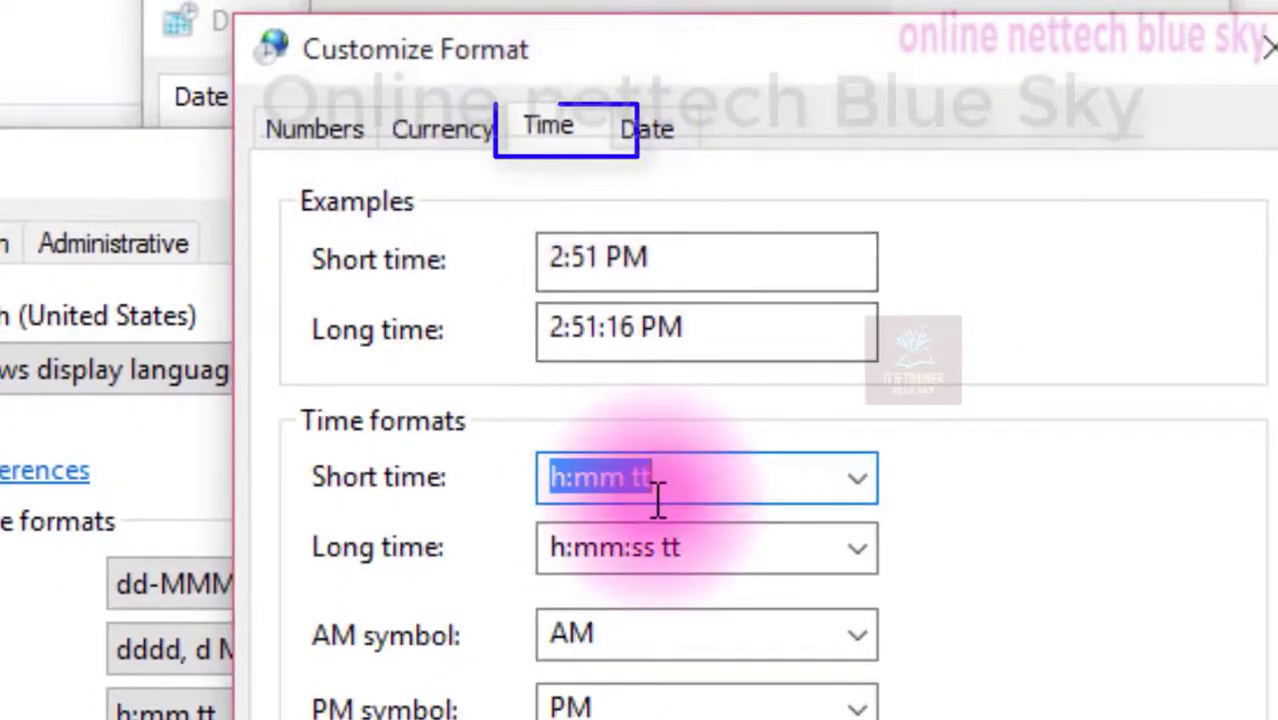
left_click_drag(605, 240, 491, 251)
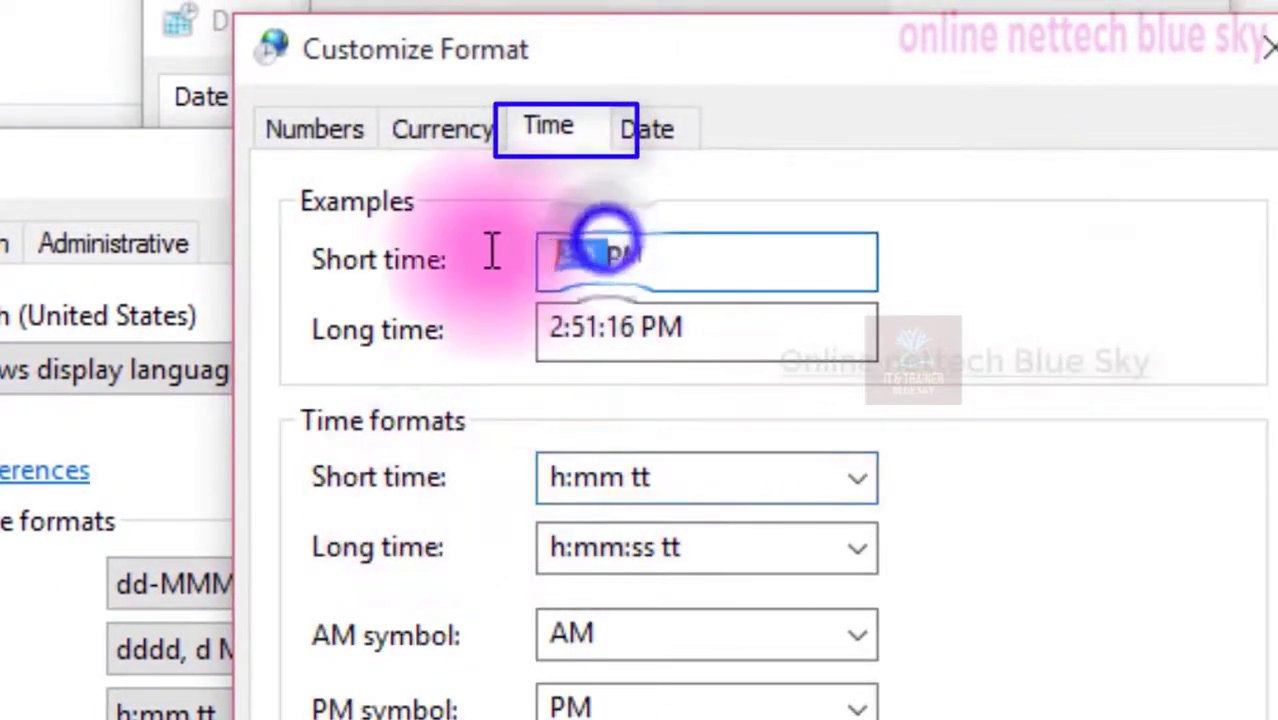
left_click_drag(736, 327, 462, 331)
left_click(840, 425)
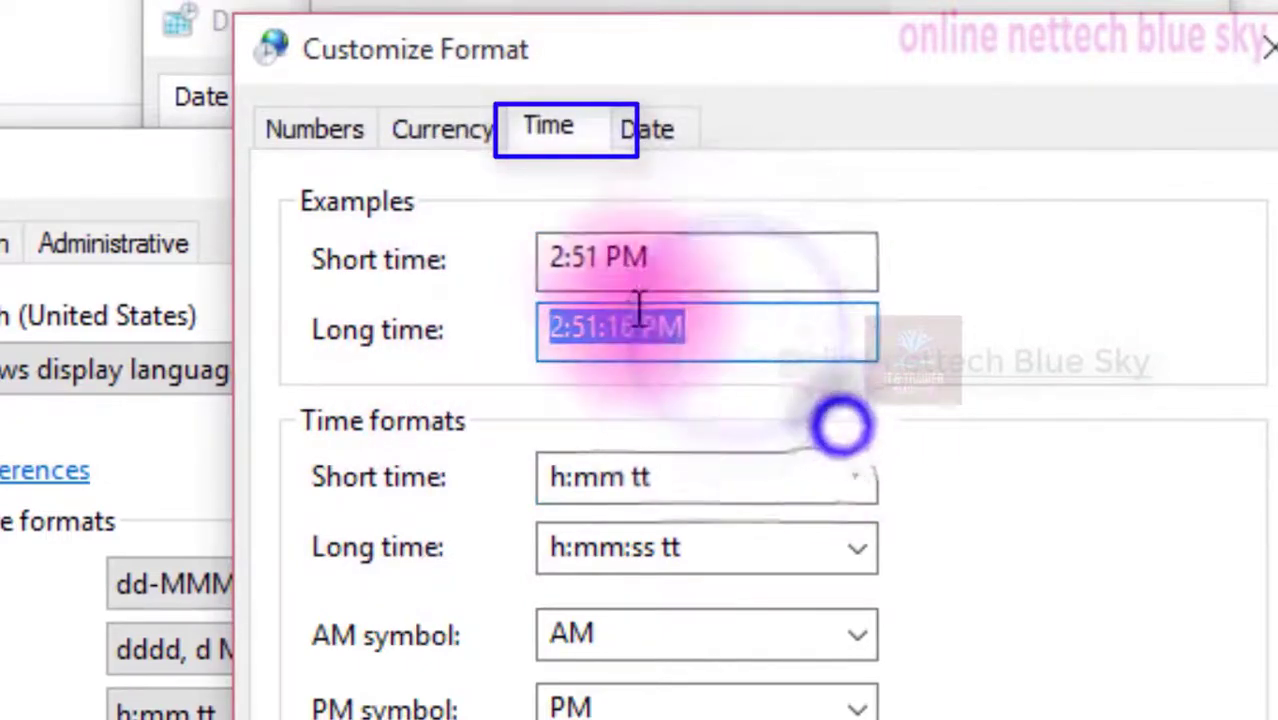
left_click_drag(630, 262, 531, 274)
left_click(745, 285)
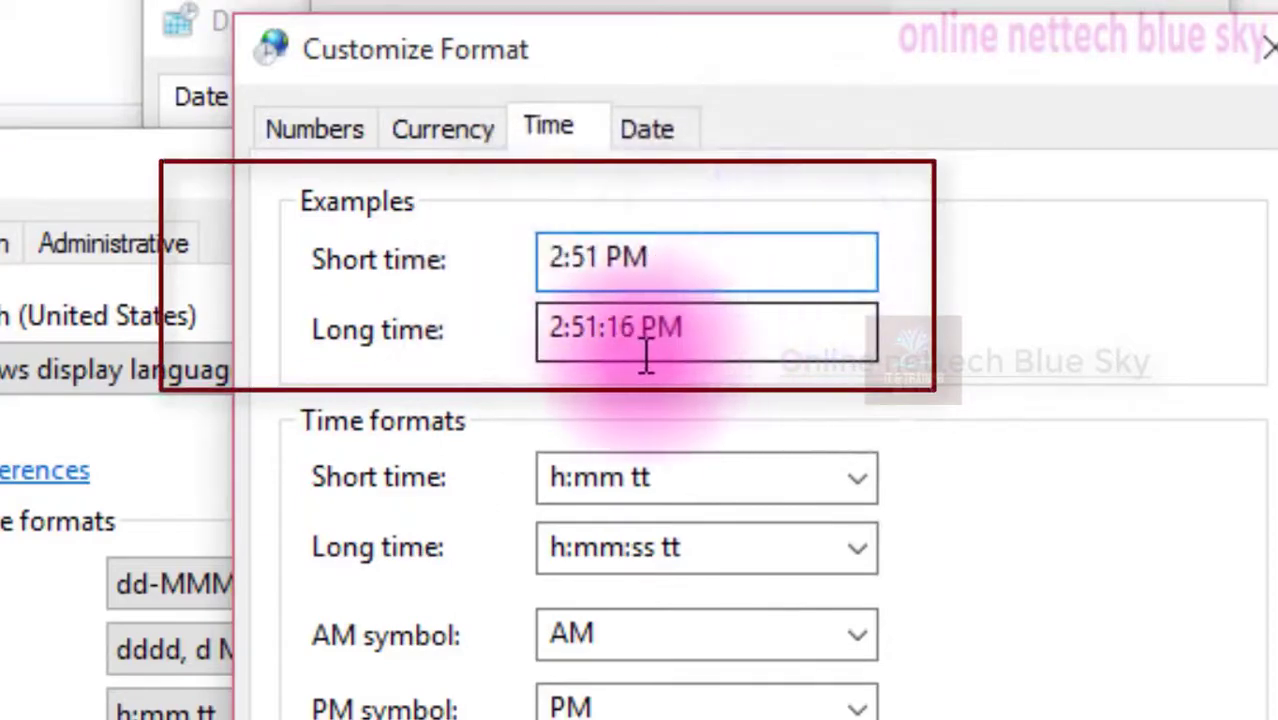
left_click_drag(608, 340, 553, 335)
left_click(585, 425)
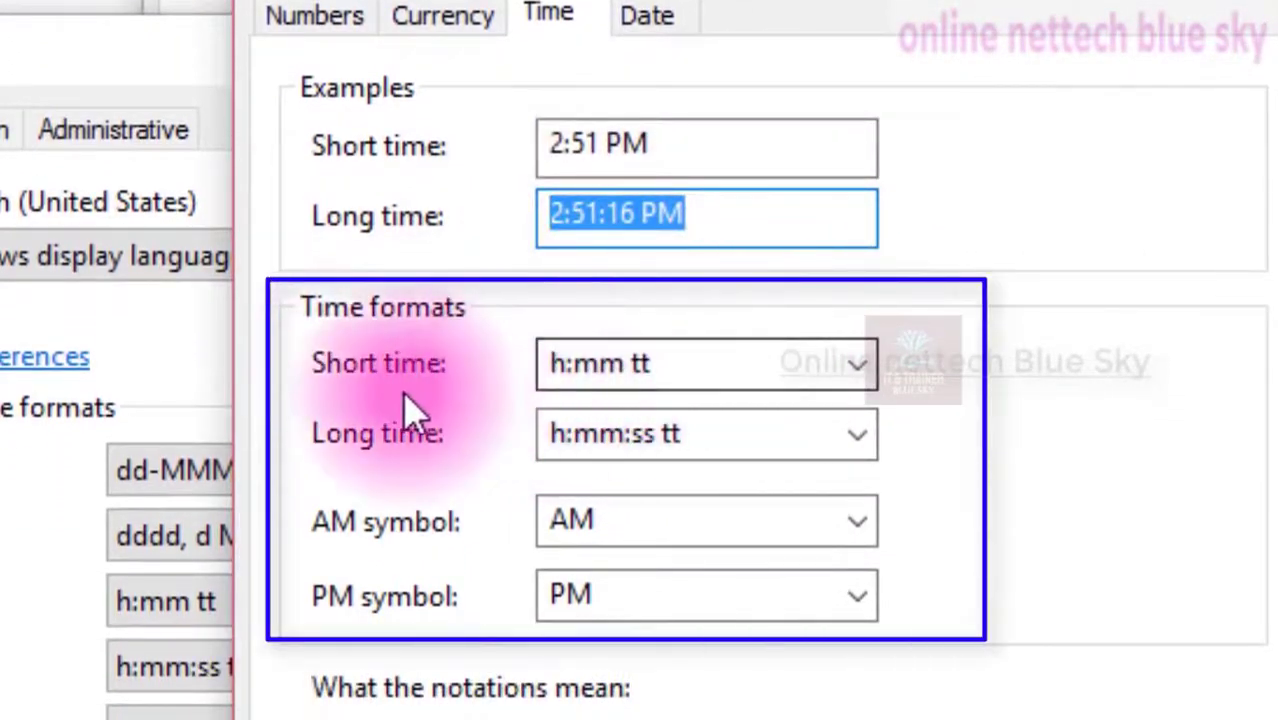
Examine the short time format choices along with the long time and AM symbol fields
left_click_drag(673, 366, 491, 380)
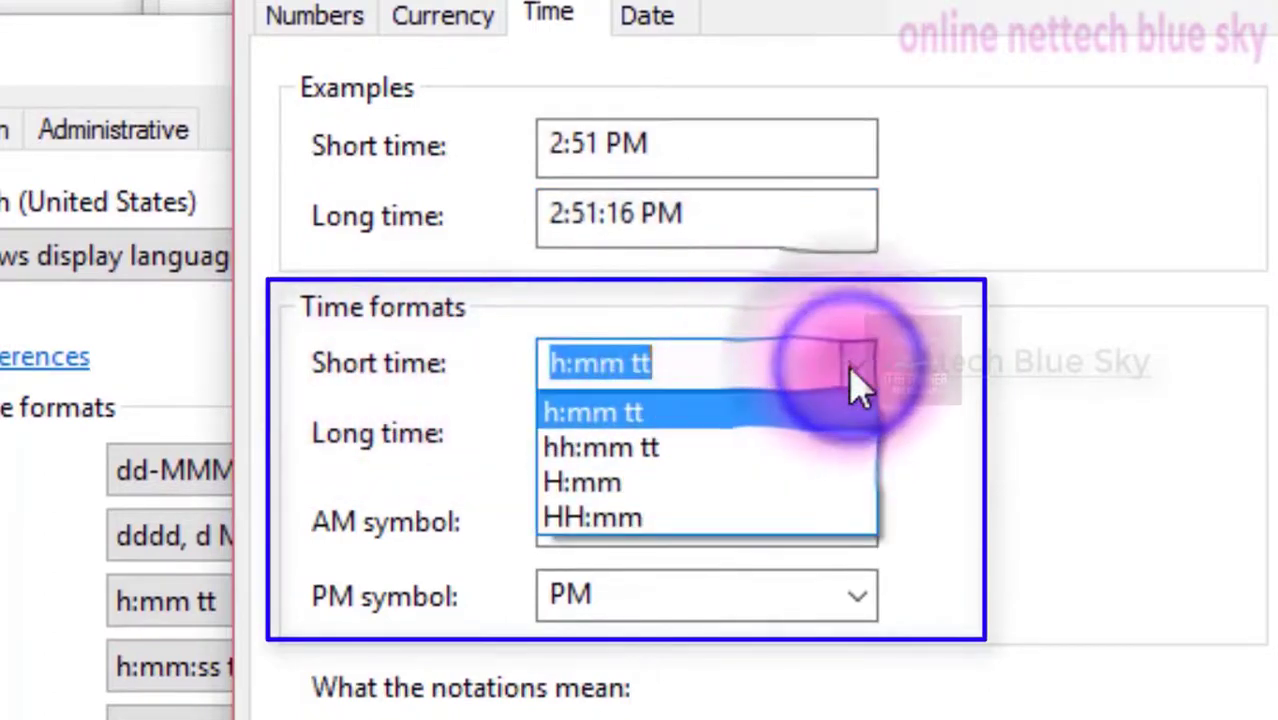
left_click(777, 274)
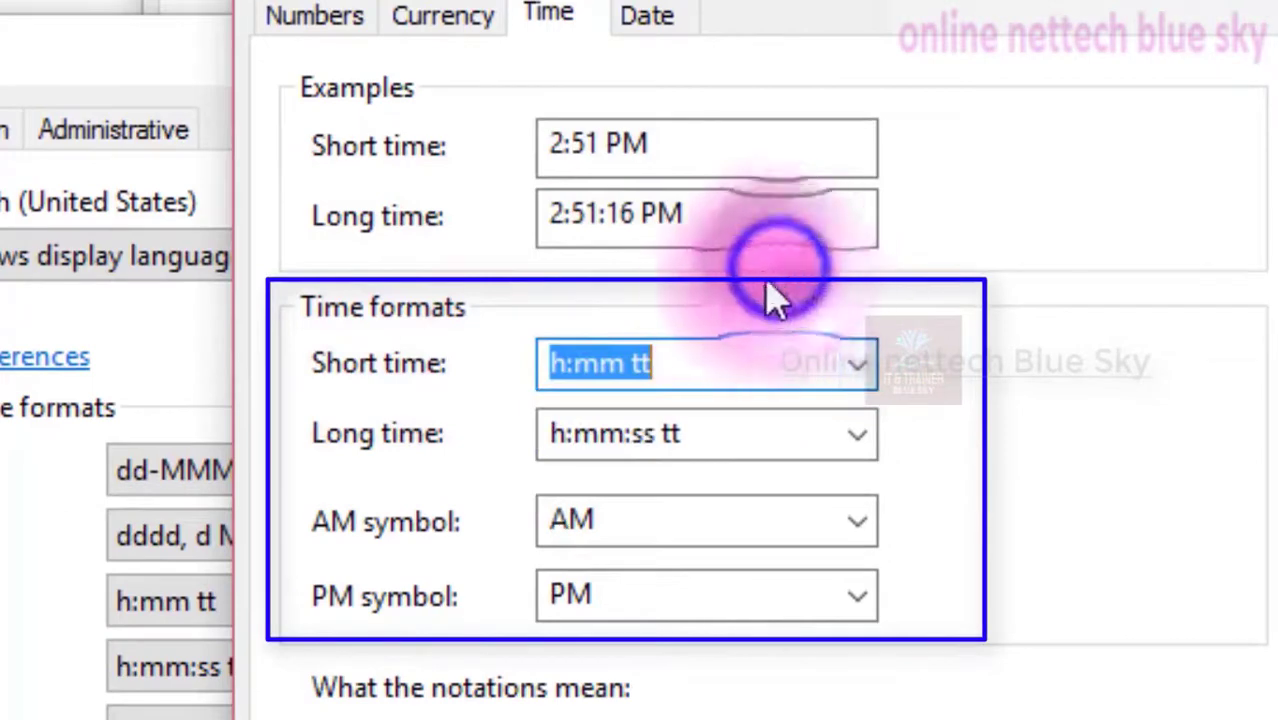
left_click(705, 437)
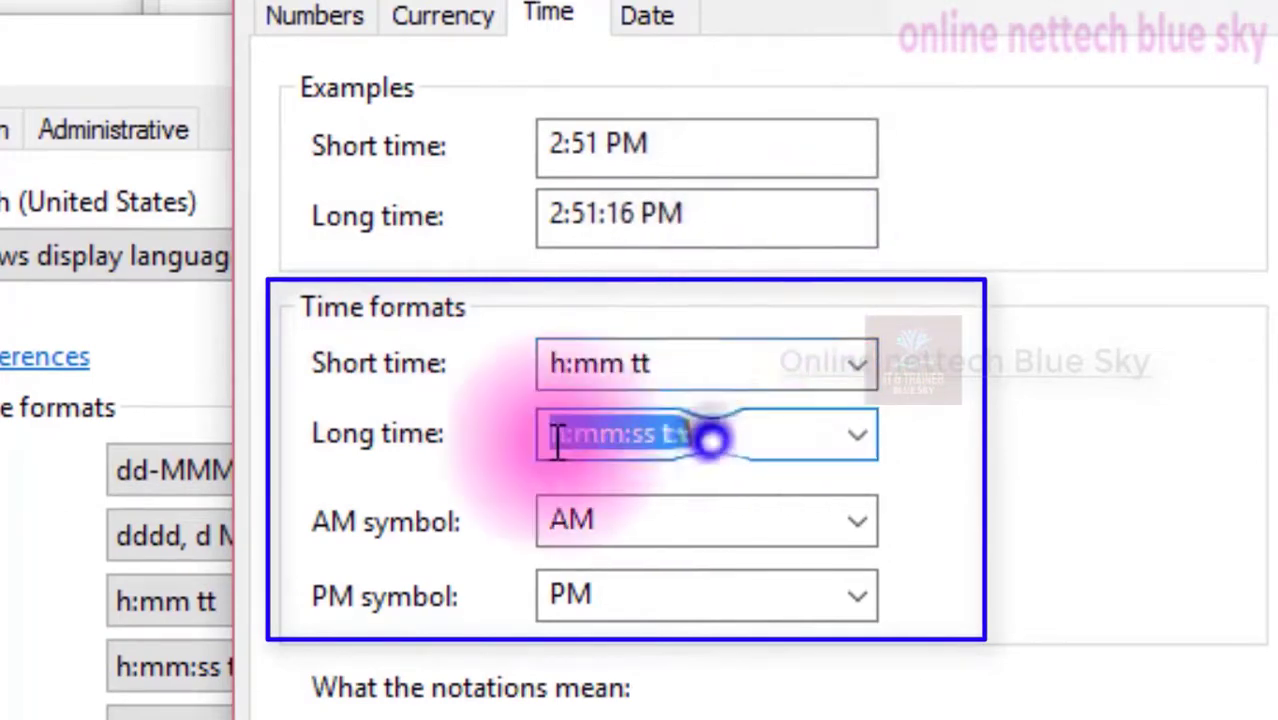
left_click(693, 355)
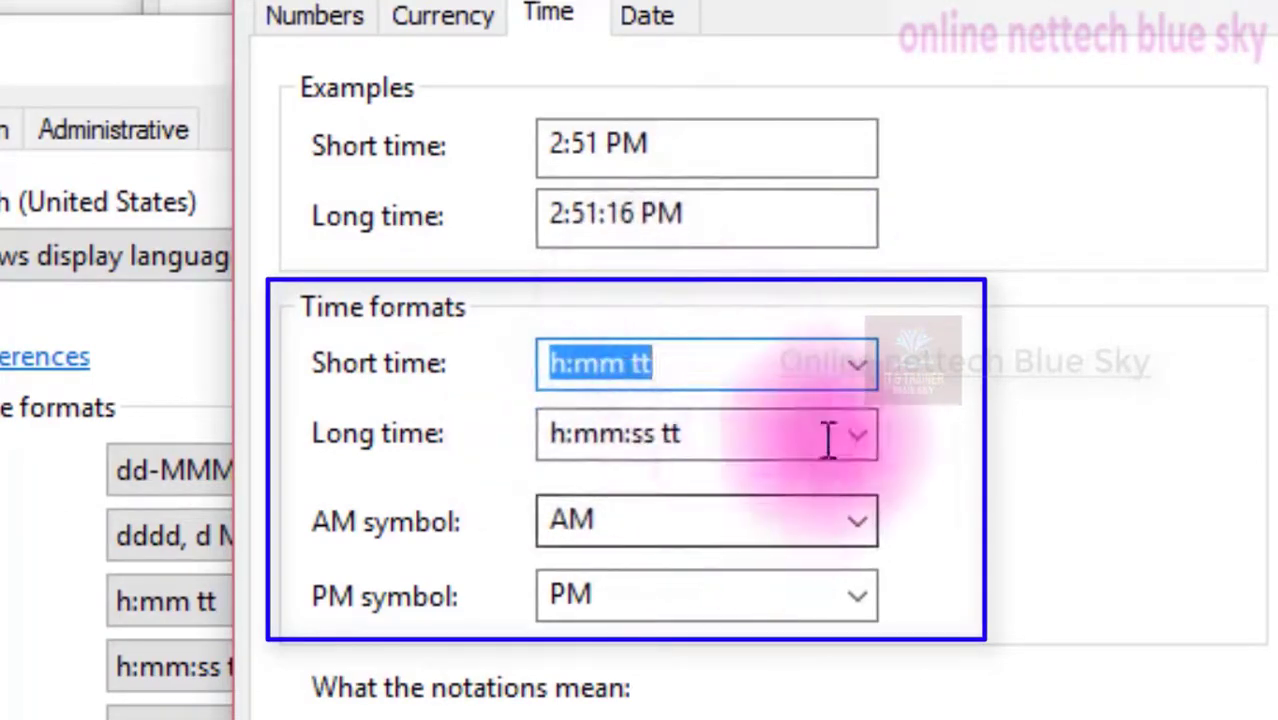
Set the long time format to hh:mm:ss tt after checking the AM and PM symbol choices
left_click(650, 523)
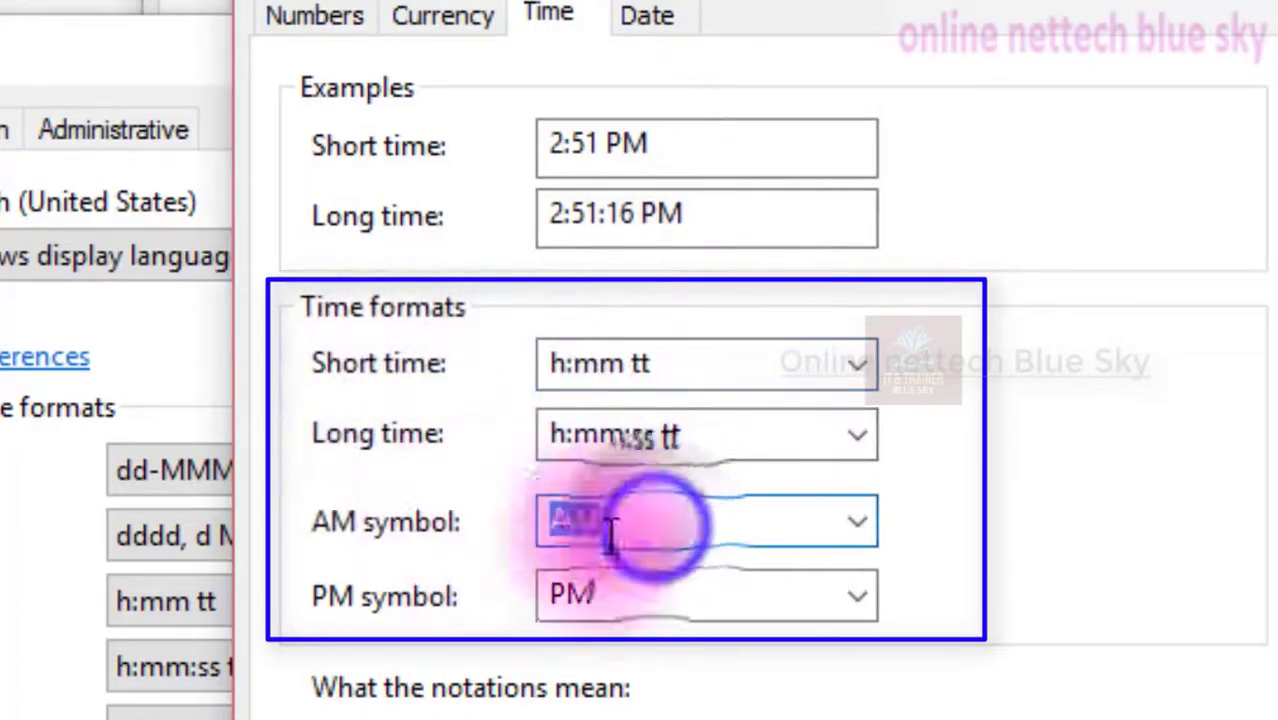
left_click(860, 525)
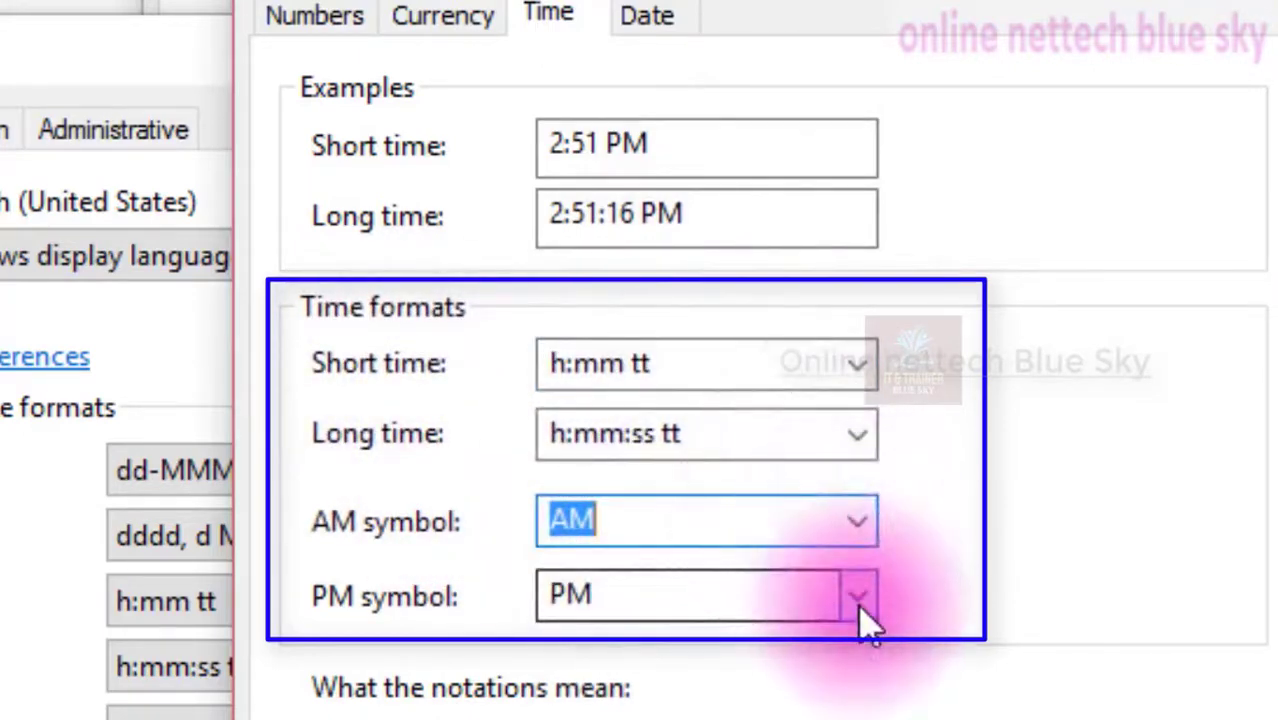
left_click(860, 600)
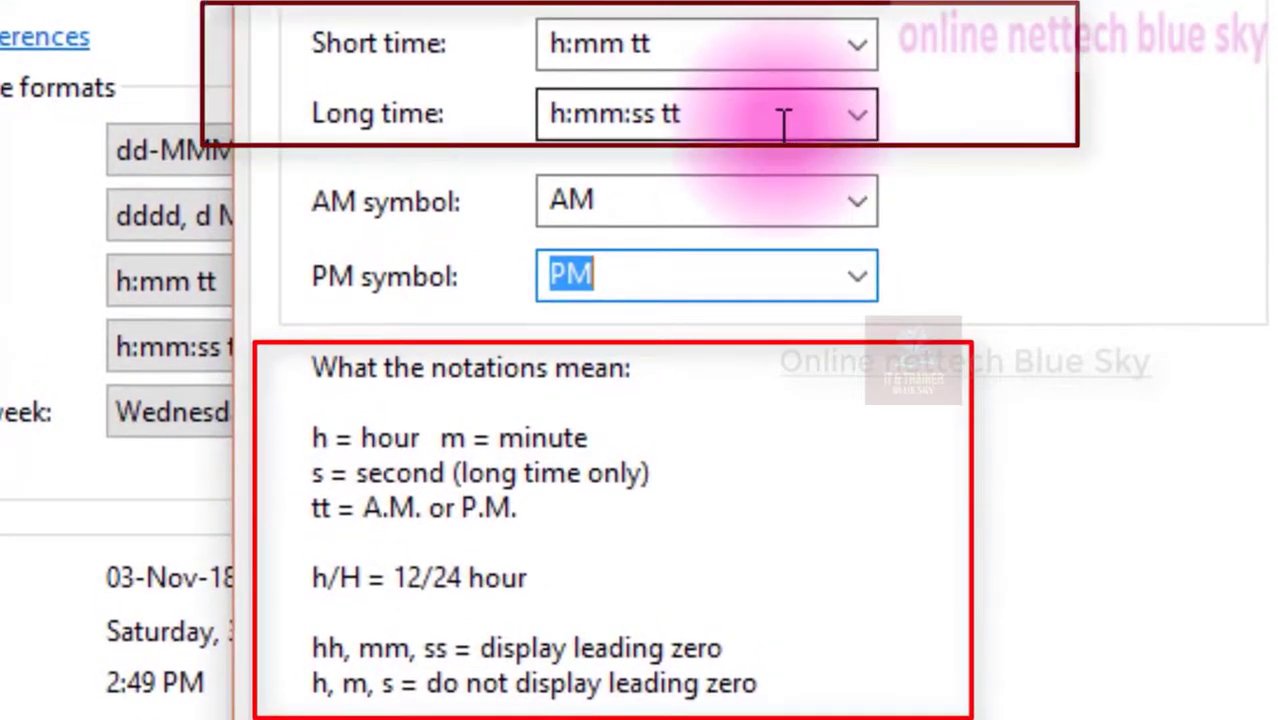
left_click(785, 122)
left_click(857, 116)
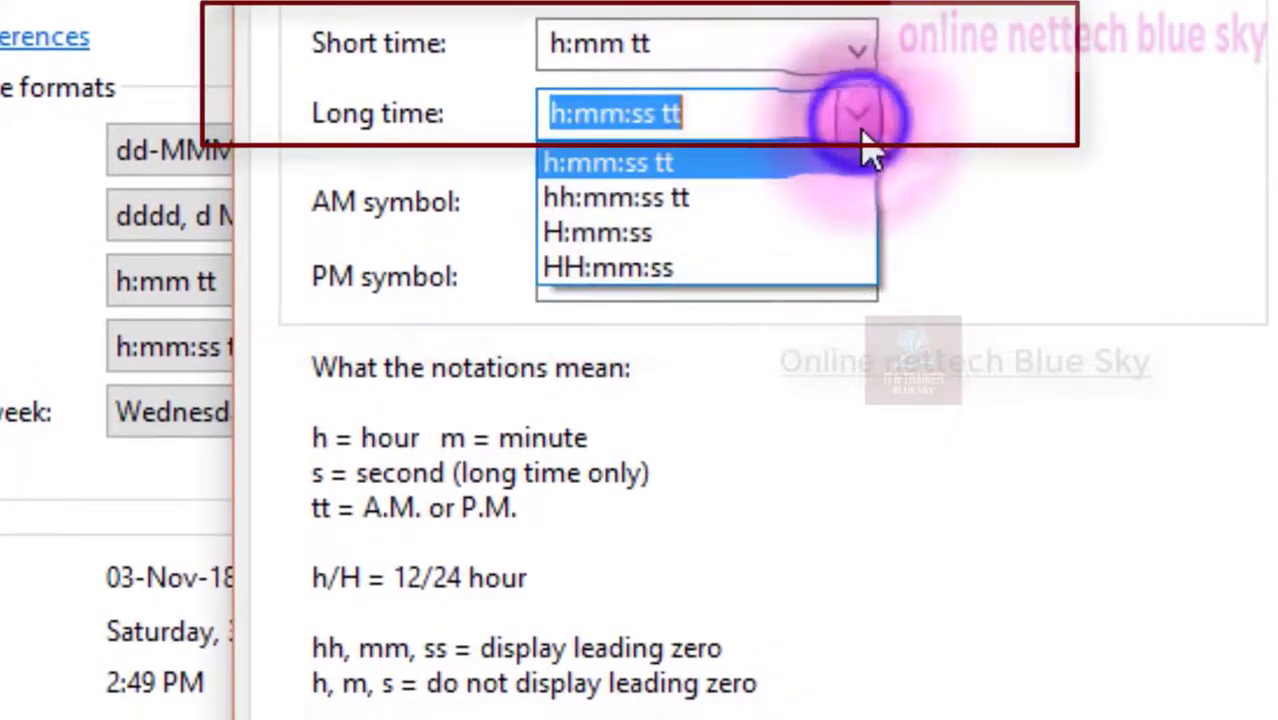
left_click(776, 198)
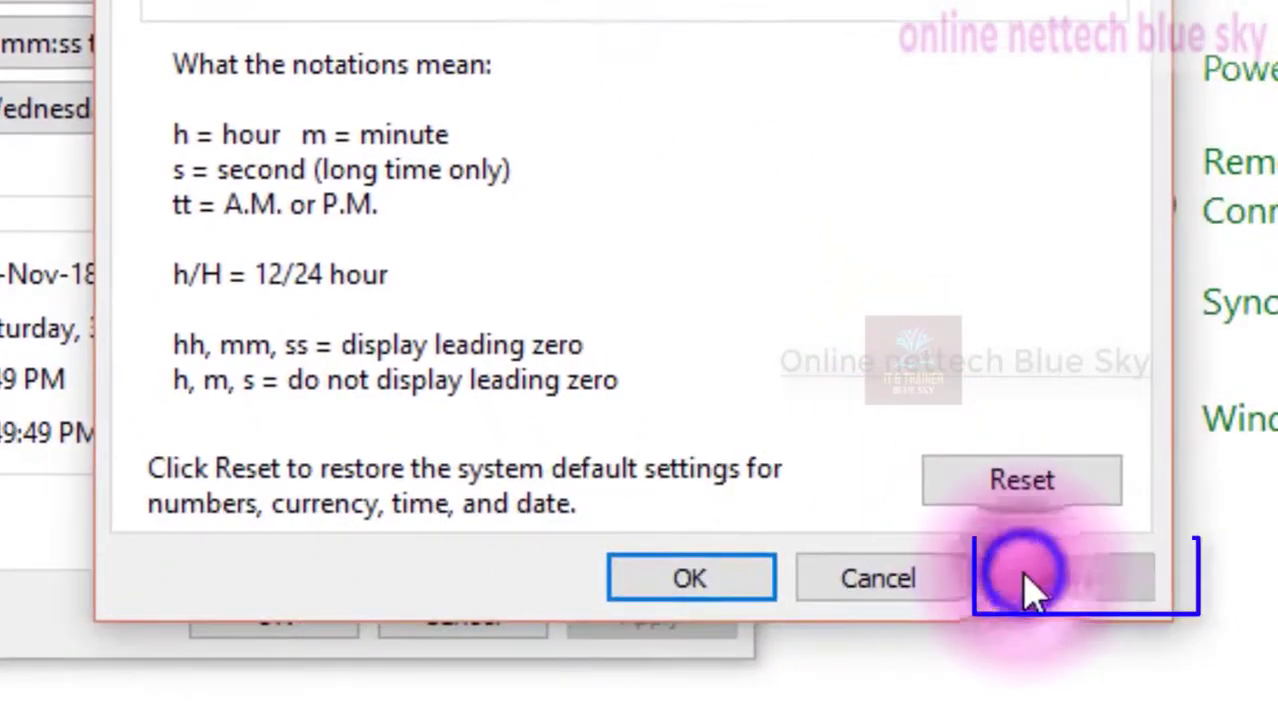
left_click(1026, 578)
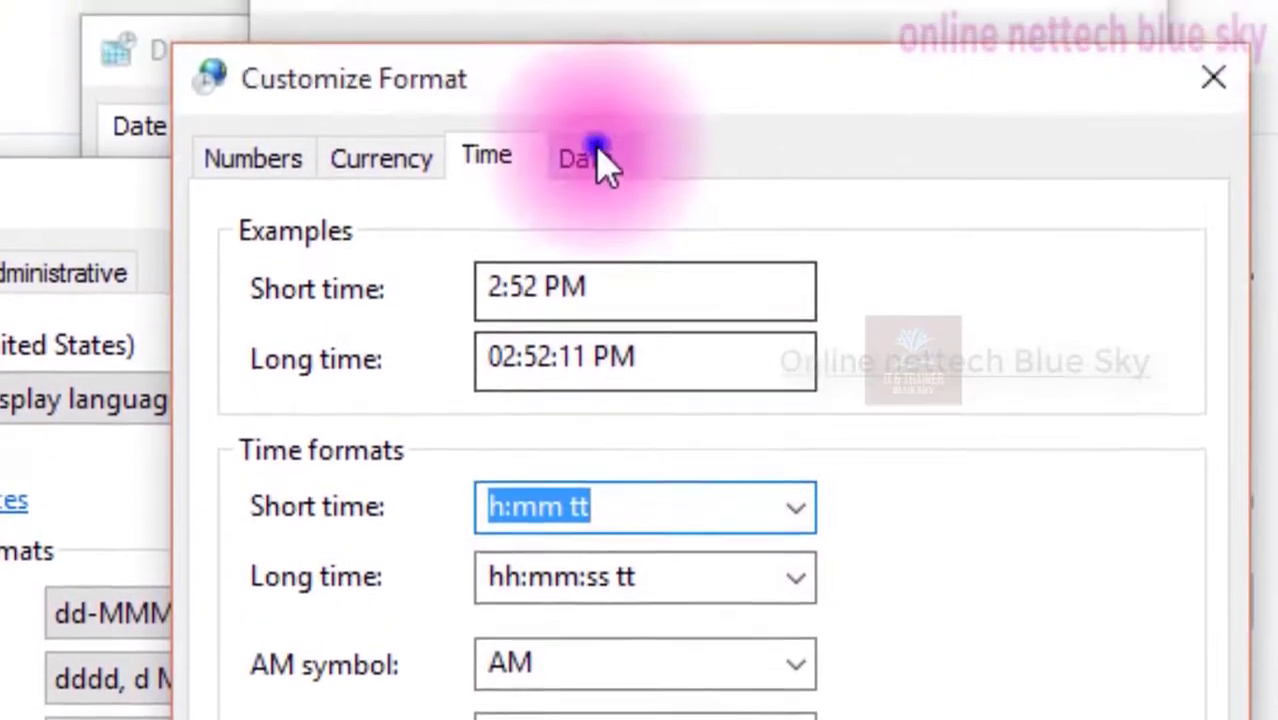
Switch to the Date tab and examine the short and long date examples
left_click(593, 40)
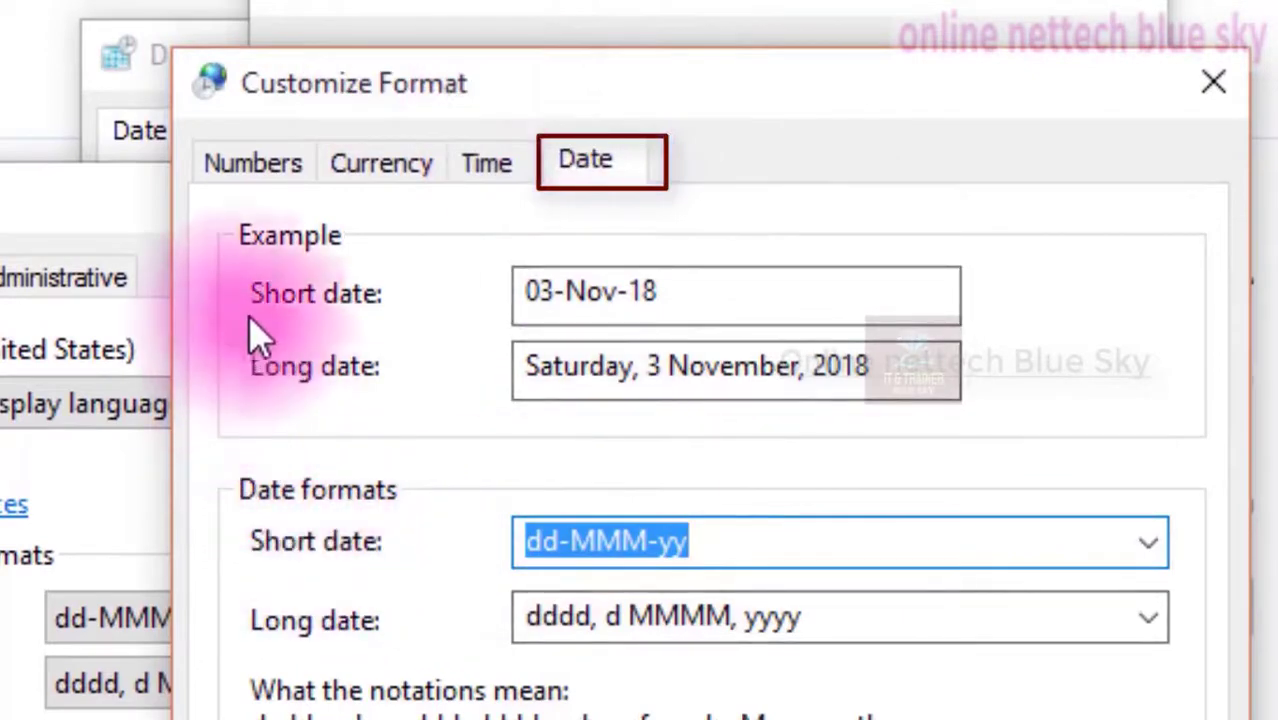
left_click_drag(638, 270, 451, 274)
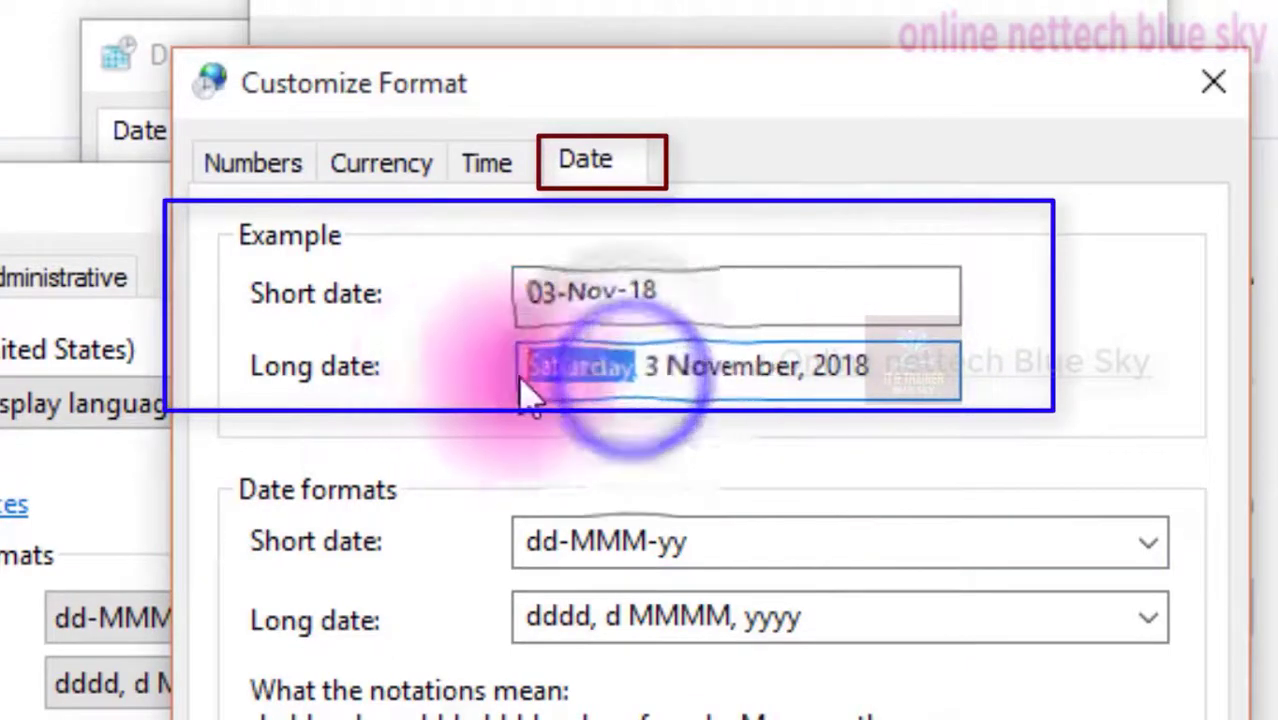
left_click(675, 371)
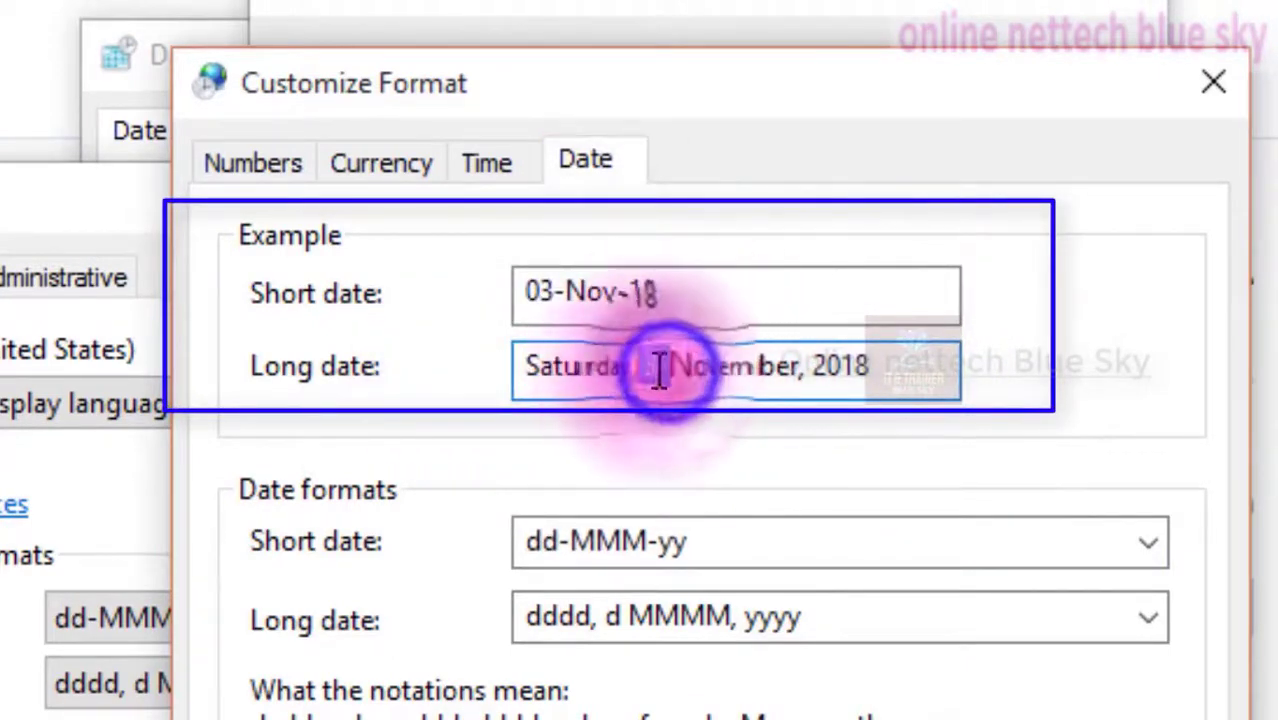
left_click(803, 367)
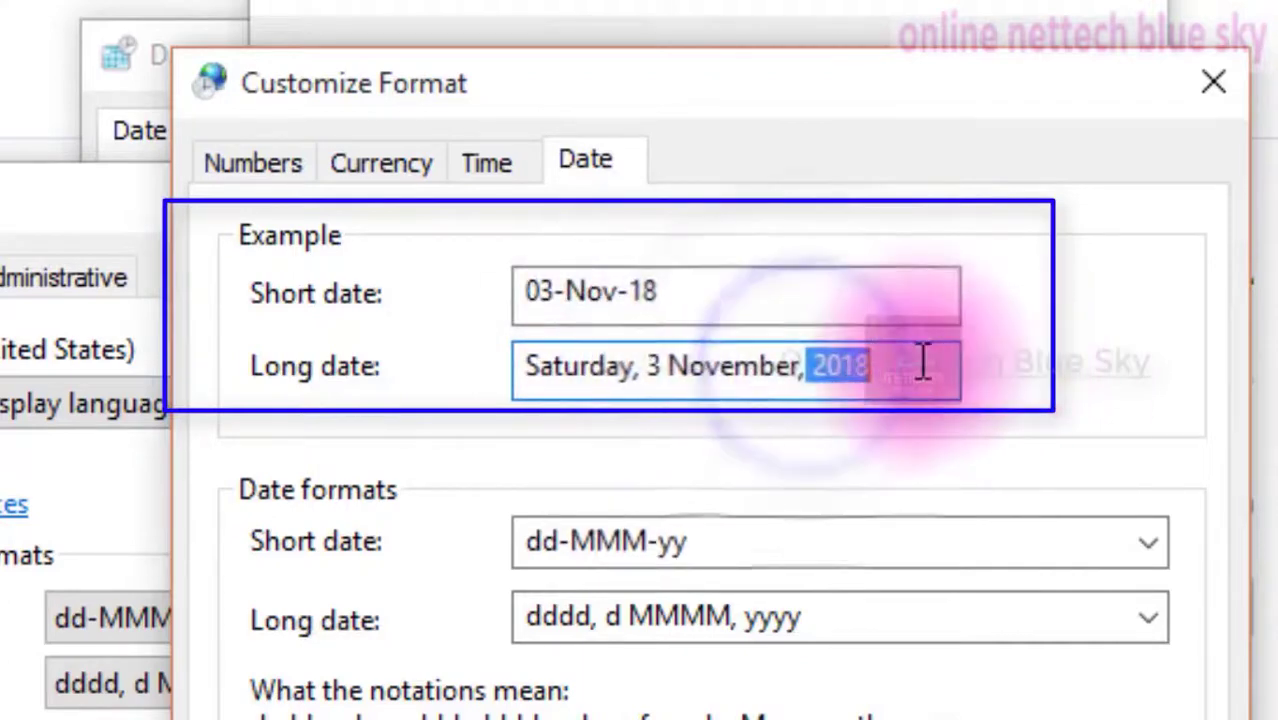
left_click_drag(915, 366, 505, 480)
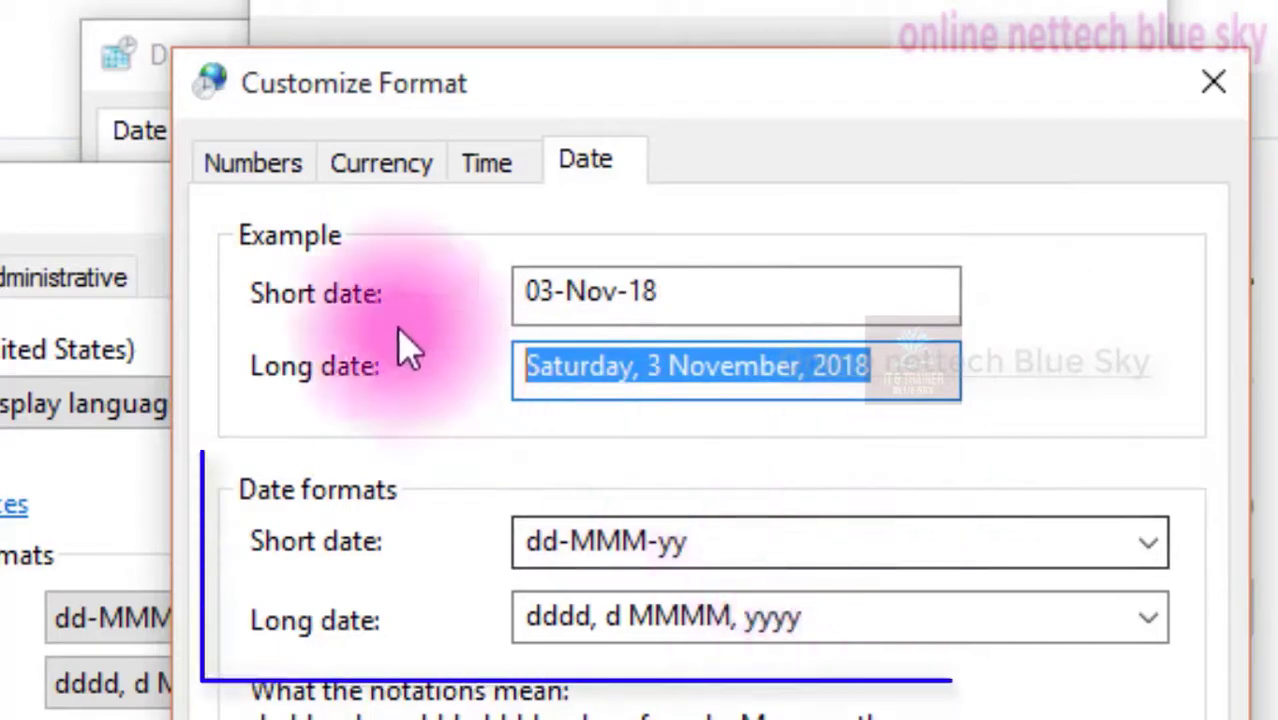
left_click(485, 165)
left_click(590, 172)
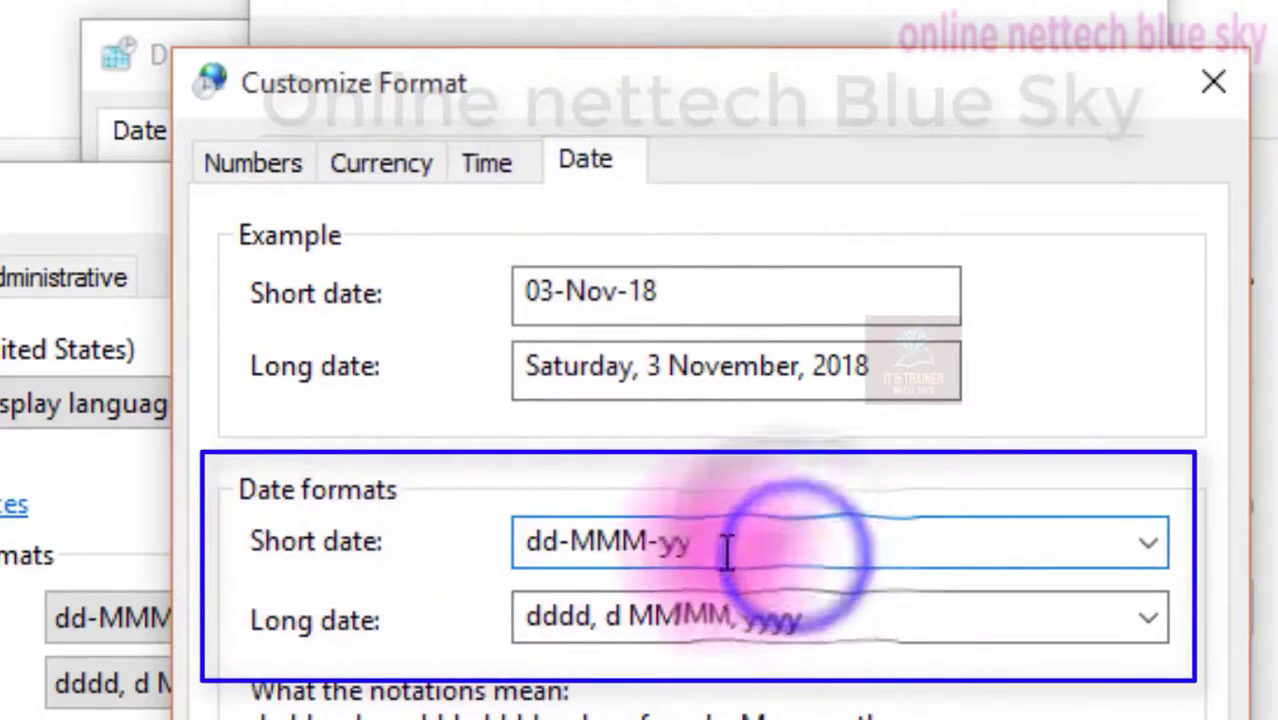
Examine the parts of the short date format and its list of choices without changing it
mouse_move(560, 546)
left_mouse_down()
mouse_move(508, 543)
mouse_move(570, 545)
left_mouse_up()
left_click(645, 545)
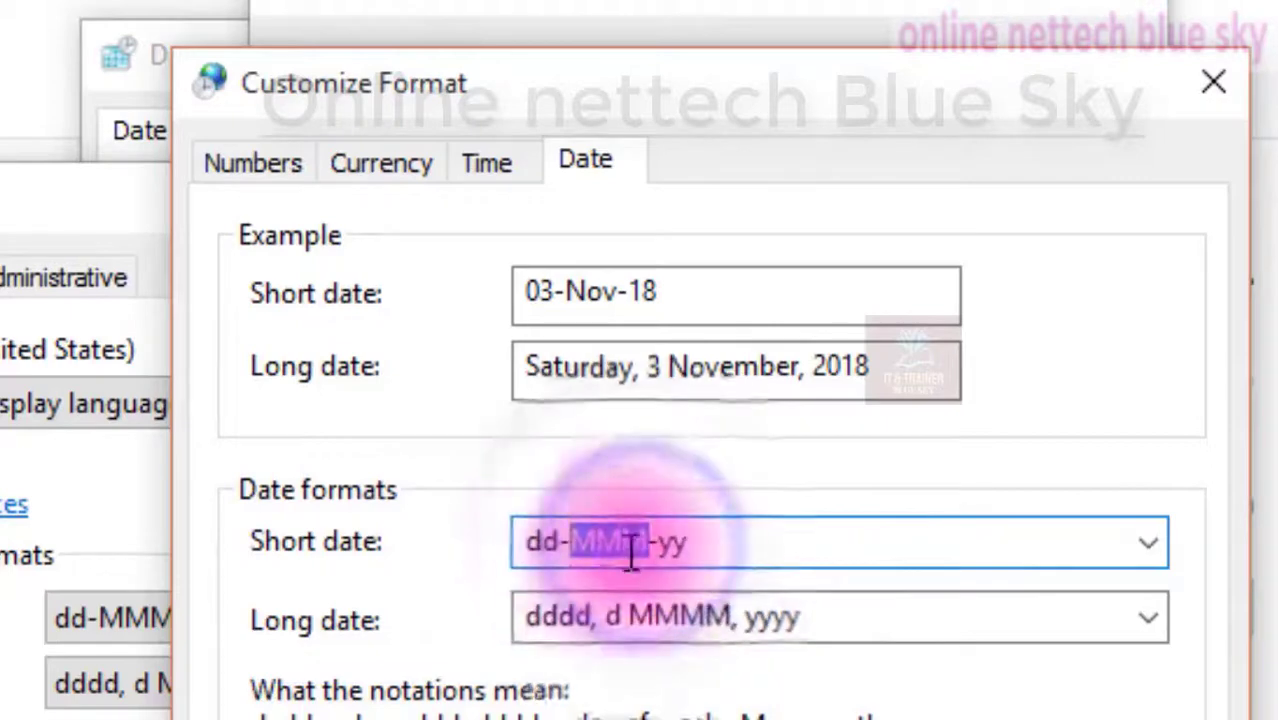
left_click_drag(684, 548, 674, 548)
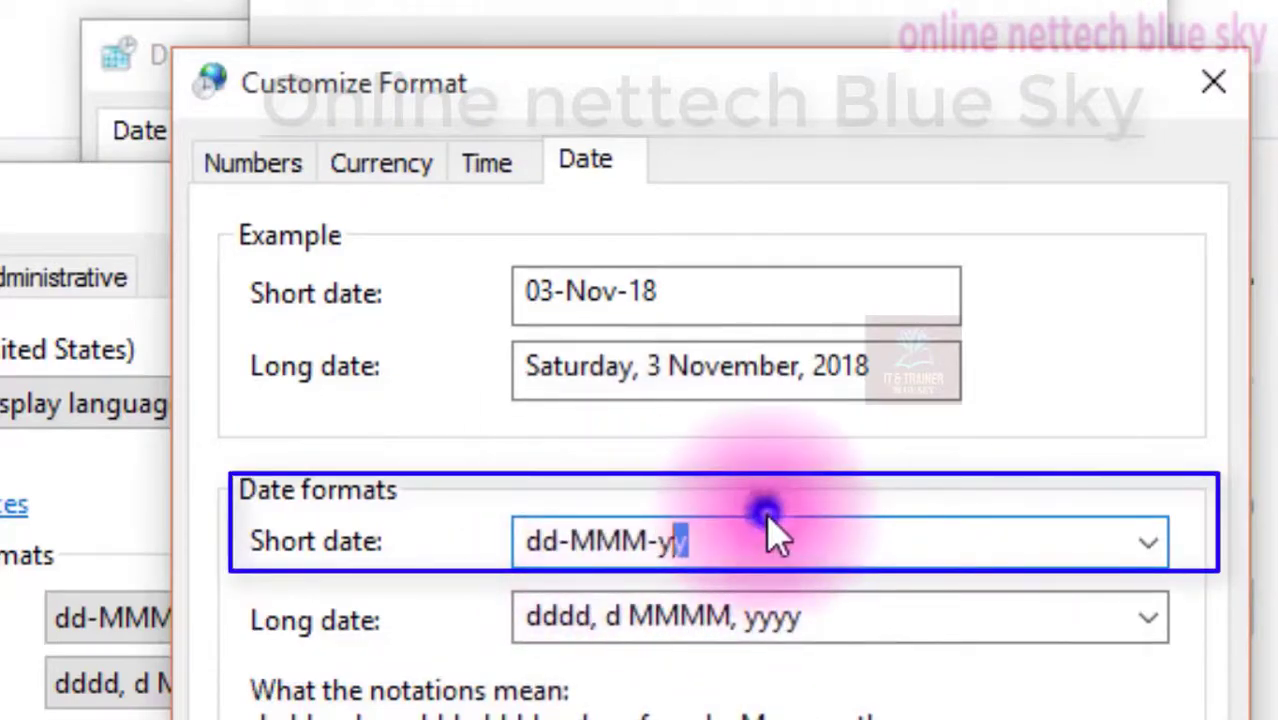
left_click(735, 535)
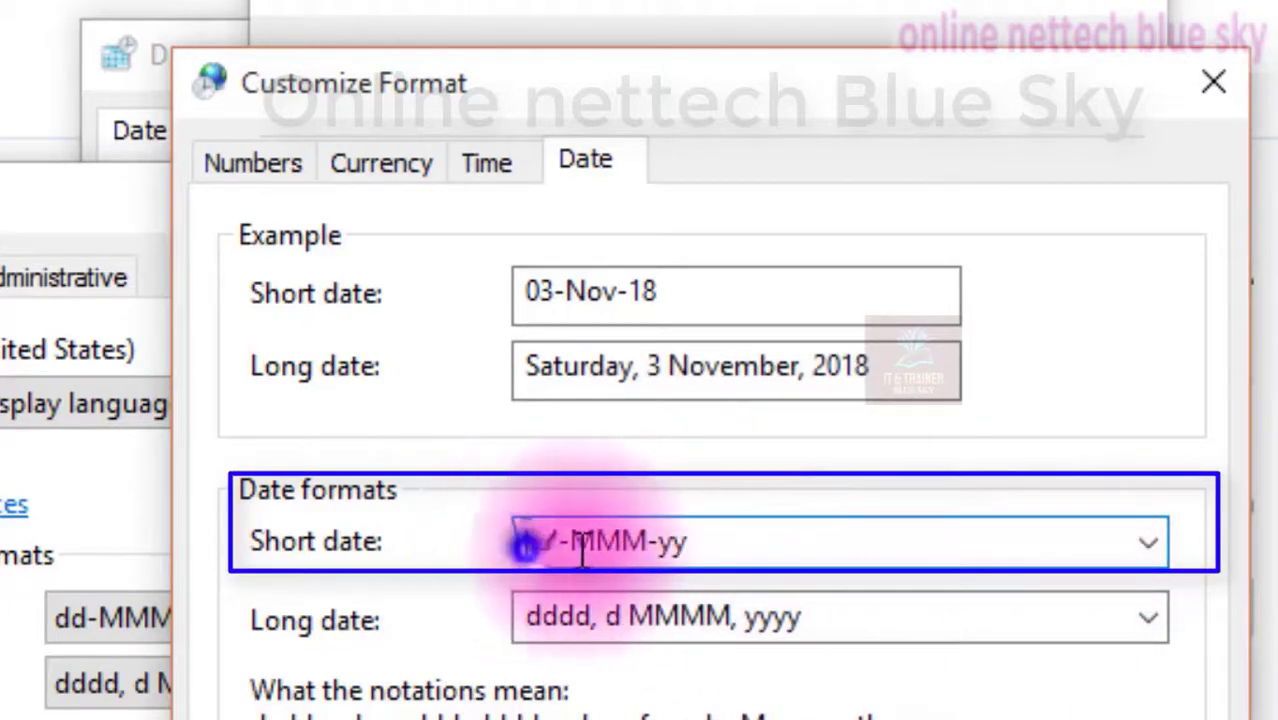
left_click(590, 545)
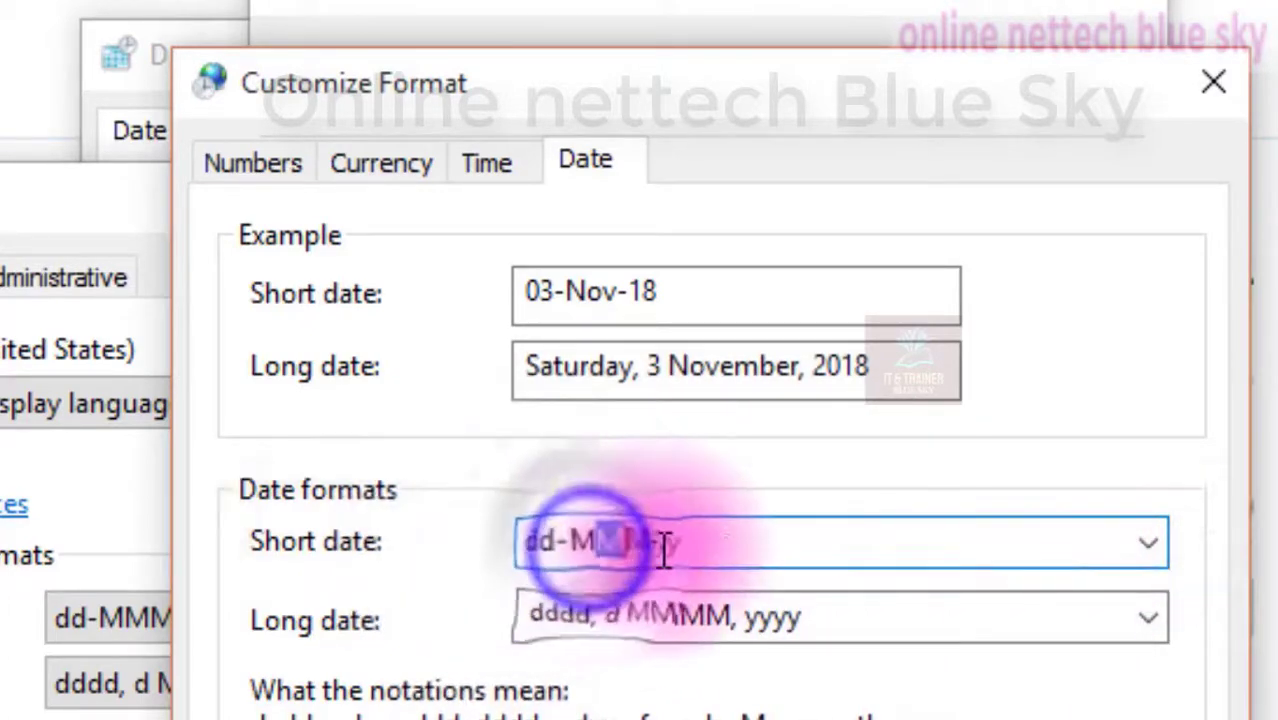
left_click(663, 545)
left_click(1148, 541)
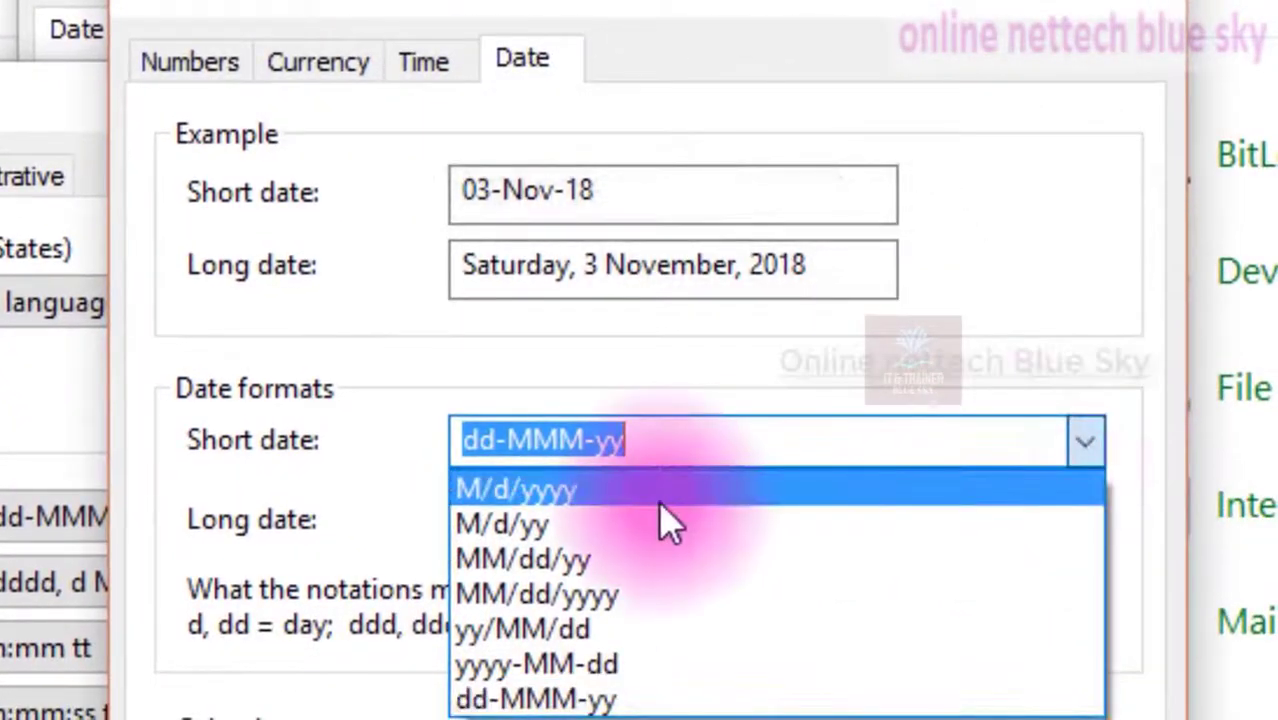
left_click(742, 440)
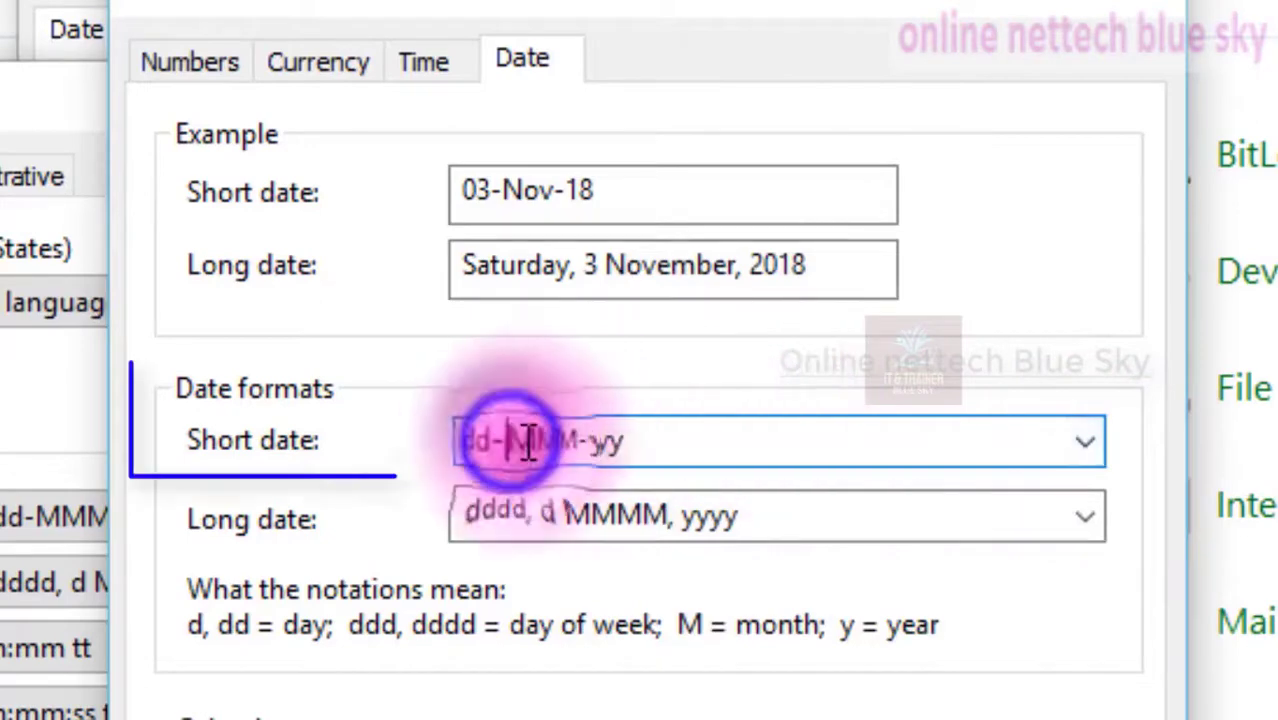
left_click_drag(460, 440, 567, 440)
left_click(590, 445)
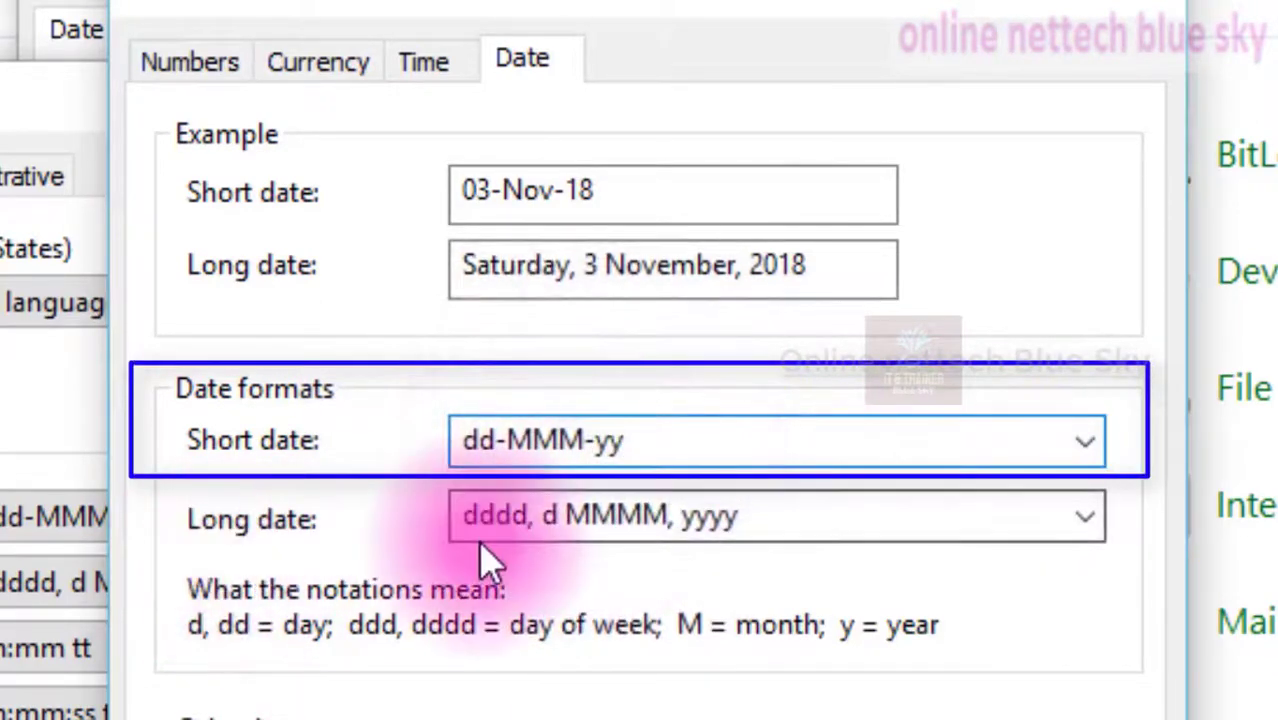
Examine the parts of the long date format against the notation explanations
left_click(456, 516)
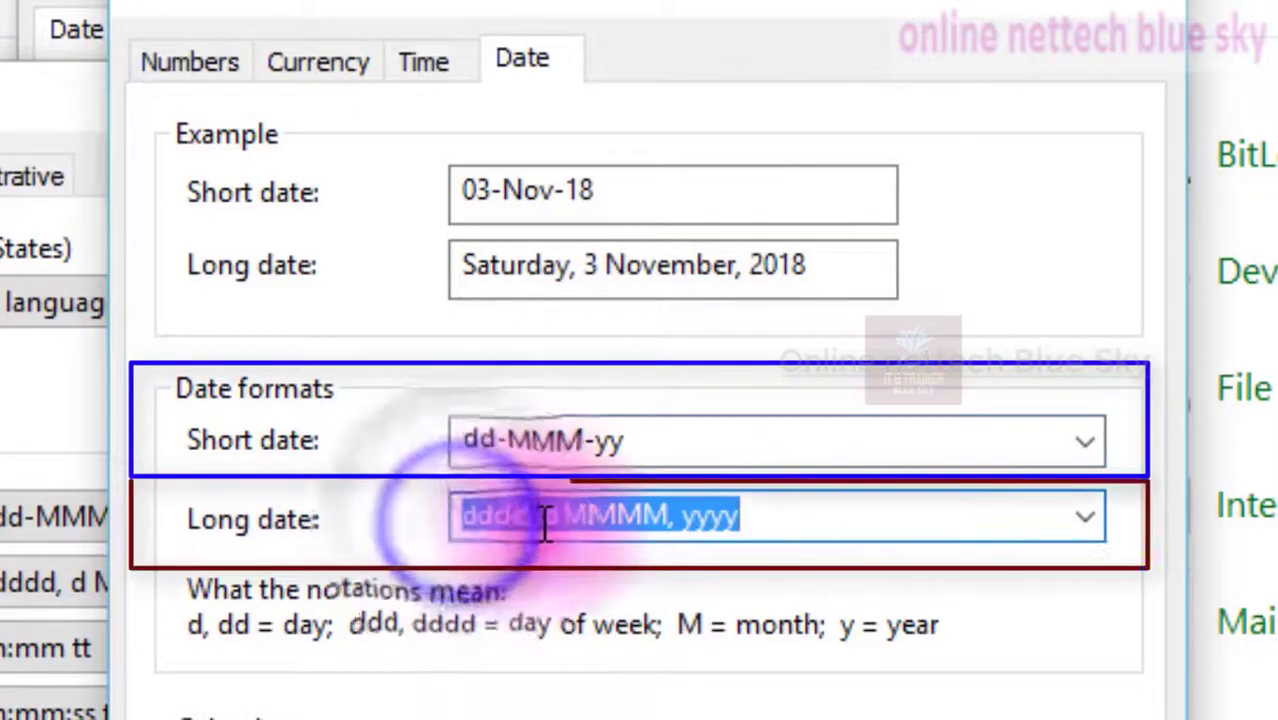
left_click(536, 516)
left_click_drag(570, 518, 648, 521)
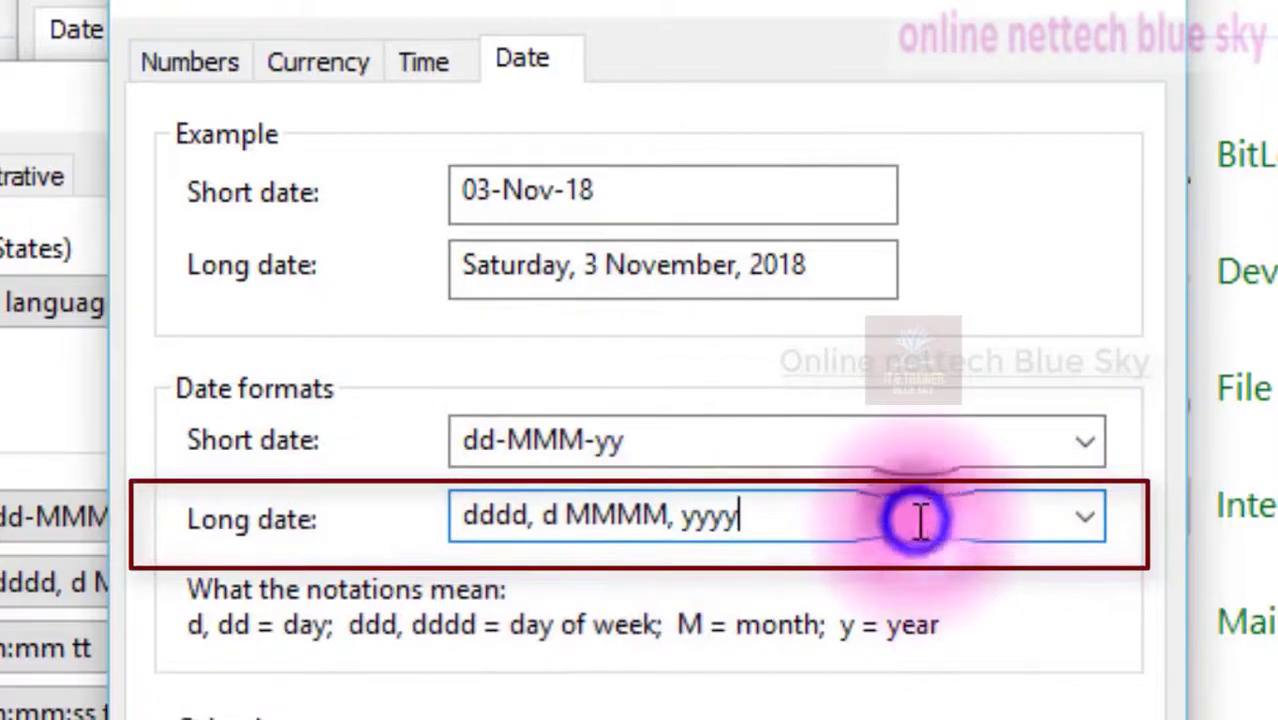
left_click_drag(918, 518, 419, 500)
left_click(750, 523)
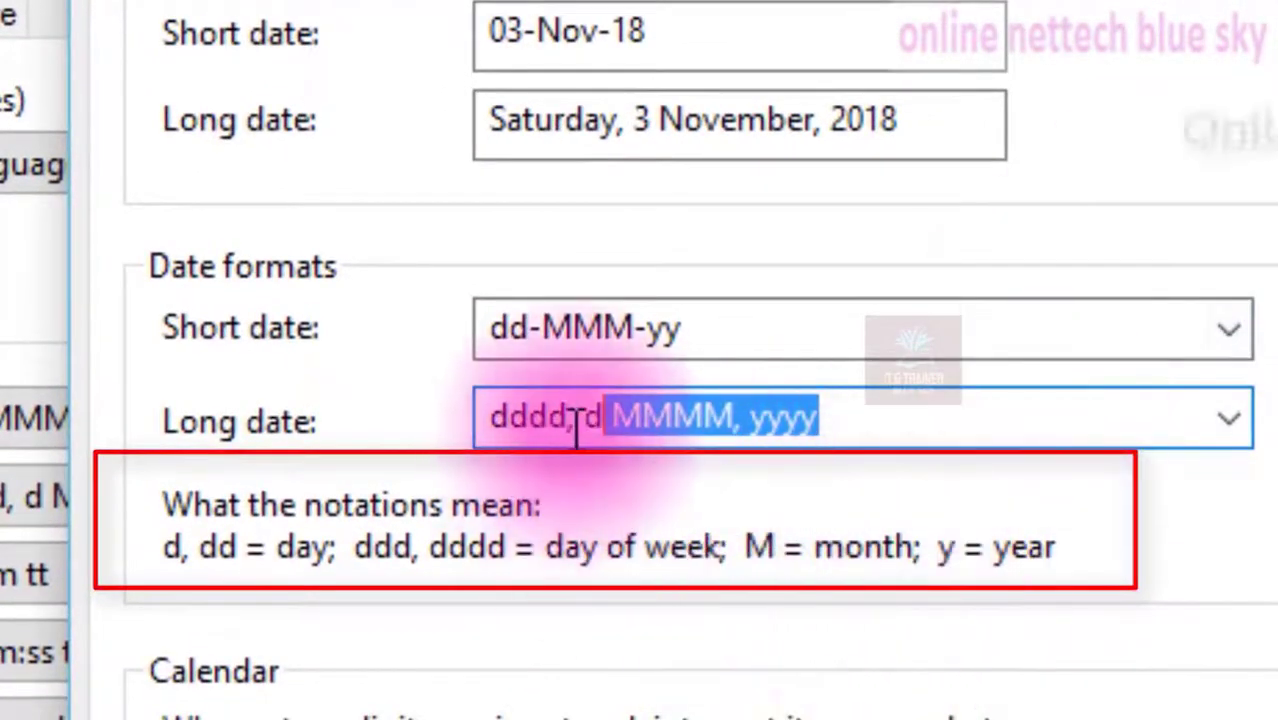
left_click(573, 425)
left_click_drag(600, 426, 581, 422)
left_click(537, 412)
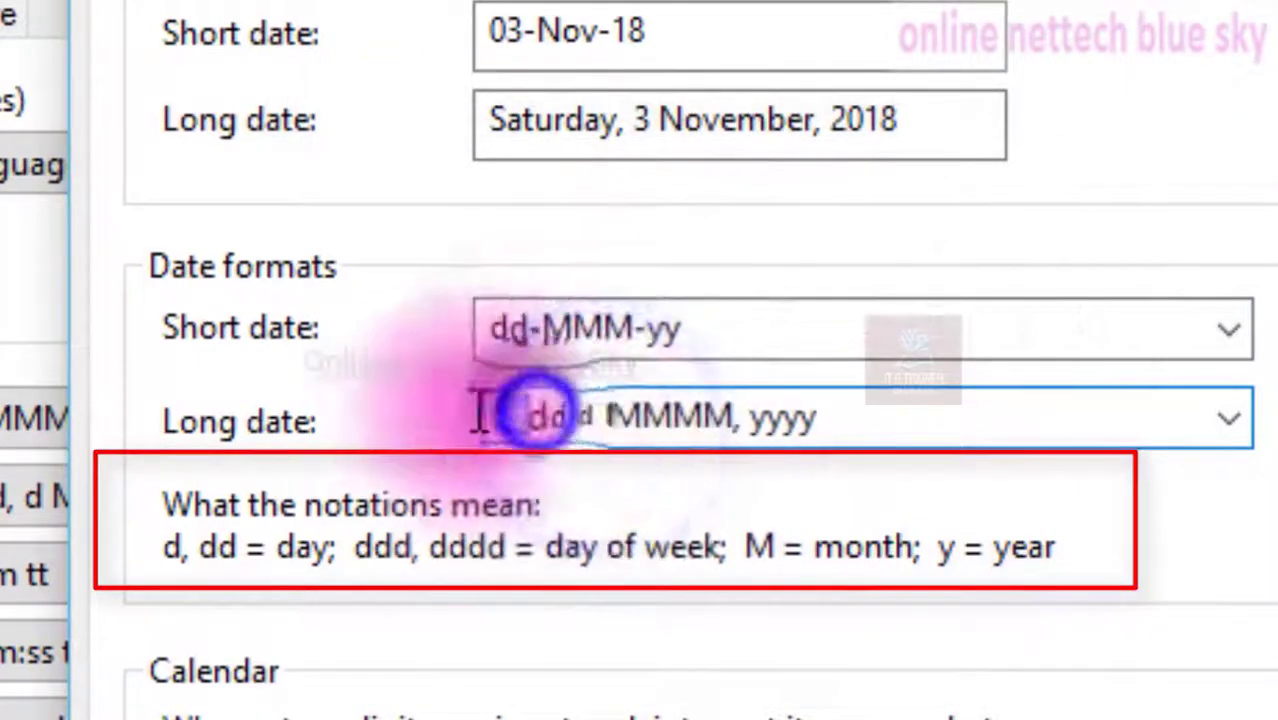
left_click_drag(480, 412, 482, 413)
left_click_drag(610, 427, 677, 428)
left_click(863, 422)
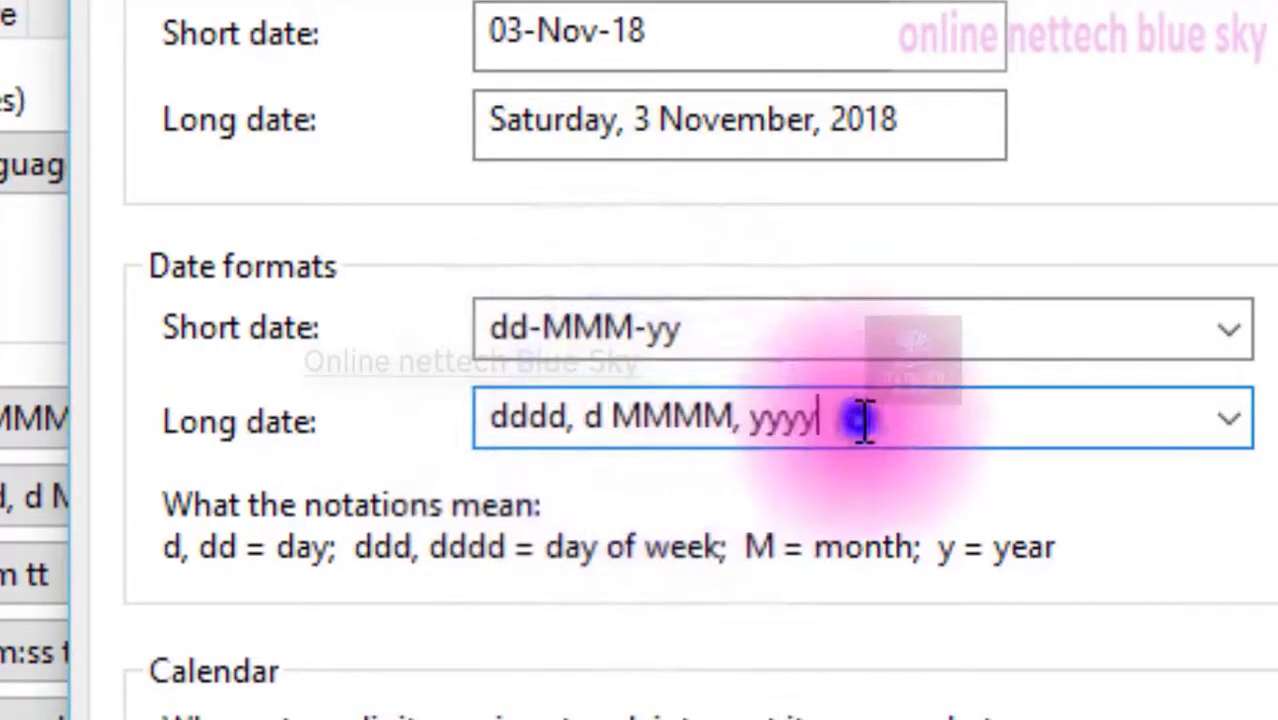
left_click_drag(863, 422, 768, 420)
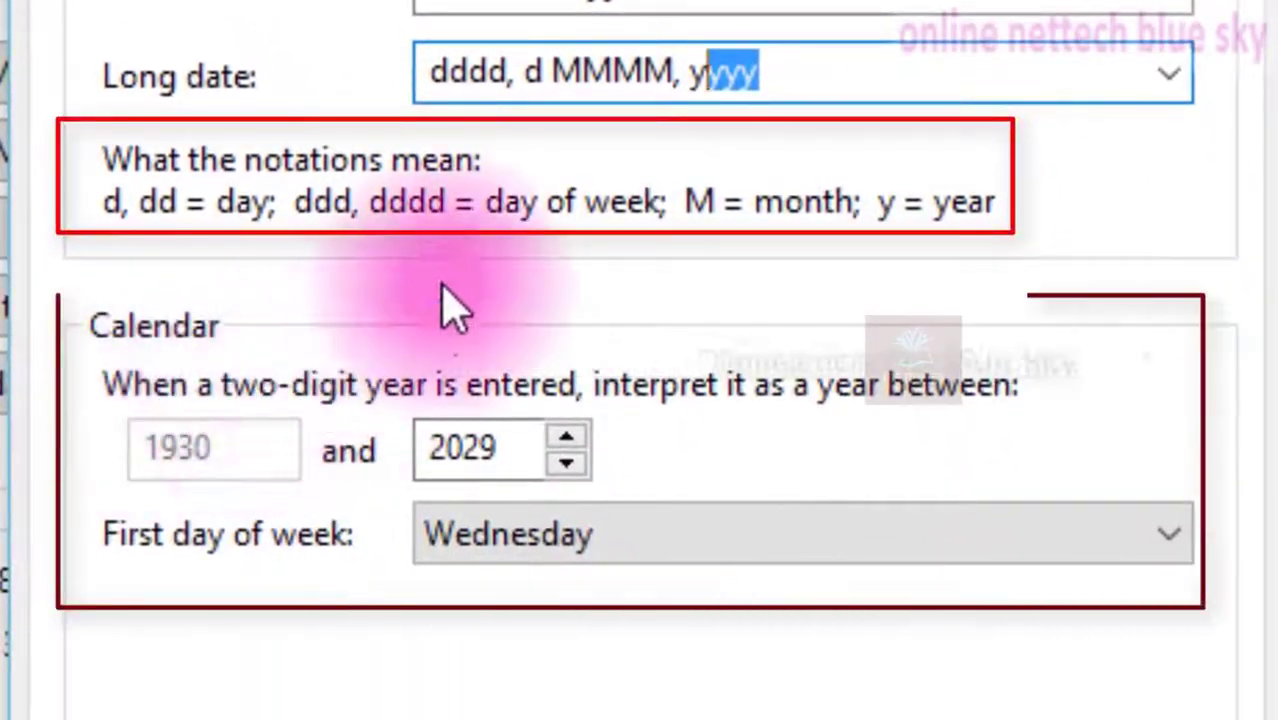
left_click(815, 76)
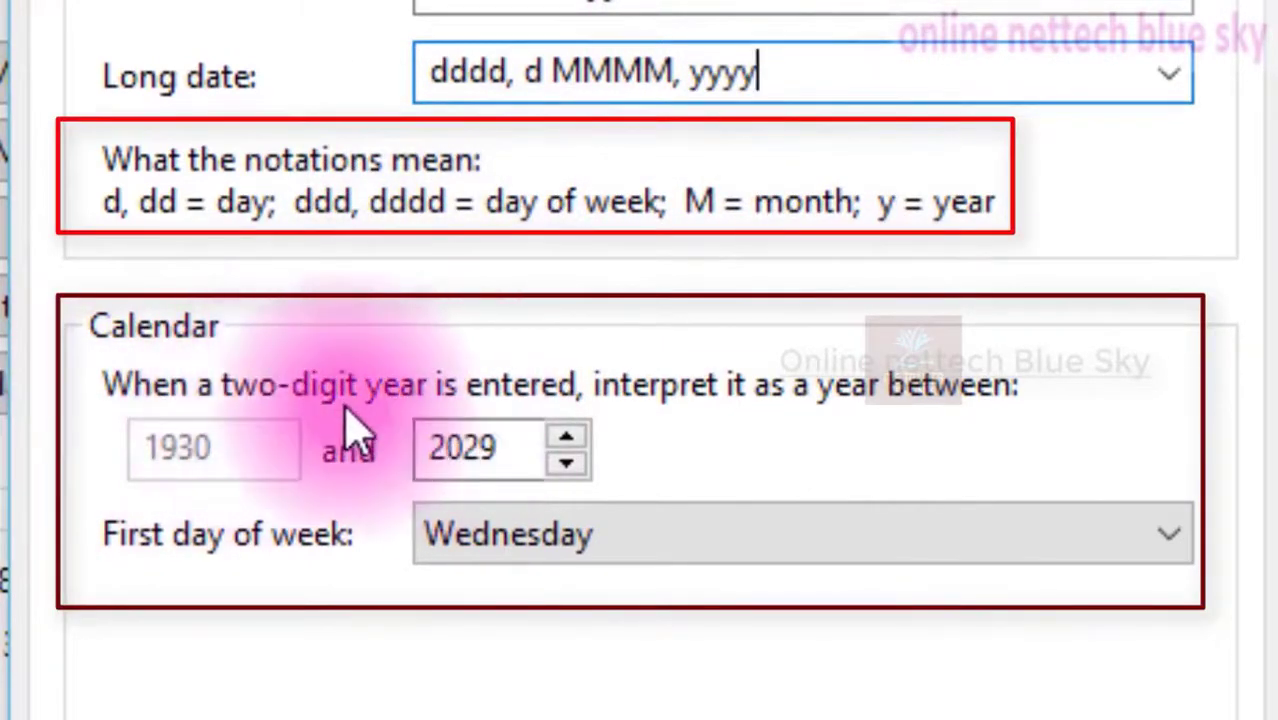
Examine the two-digit year range and first day of week choices, then cancel the Customize Format dialog
left_click(589, 388)
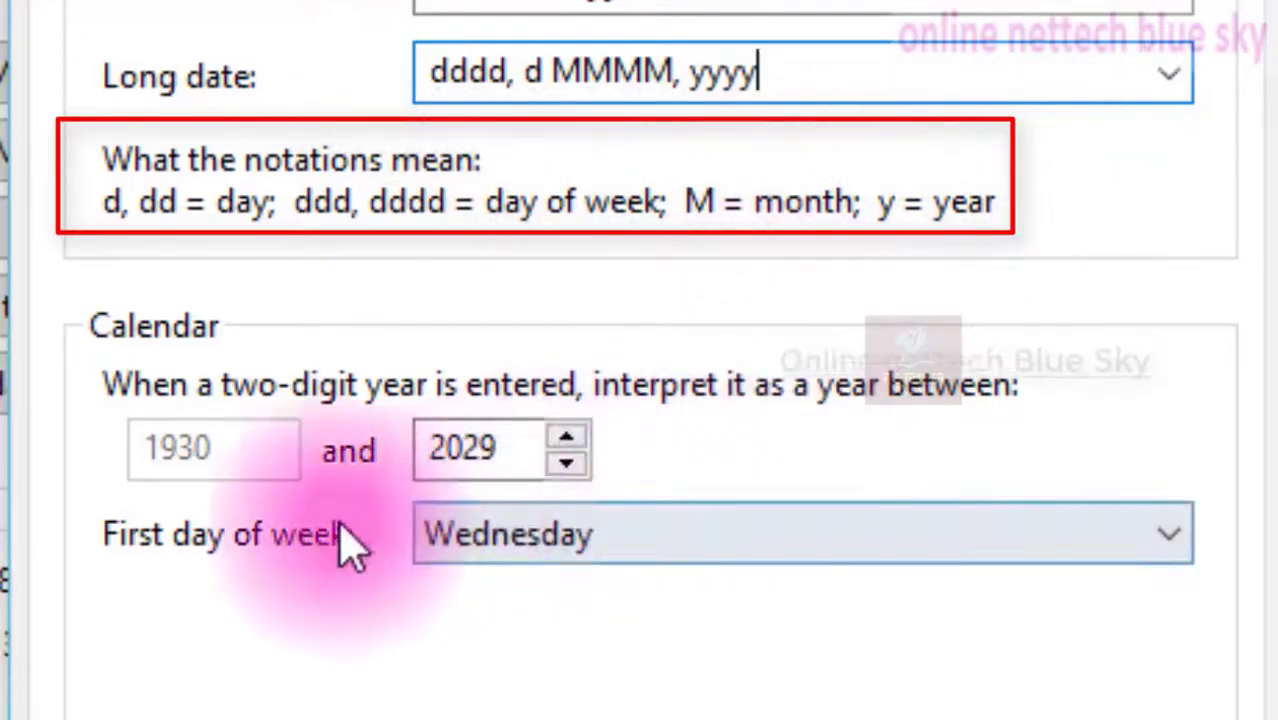
left_click(750, 535)
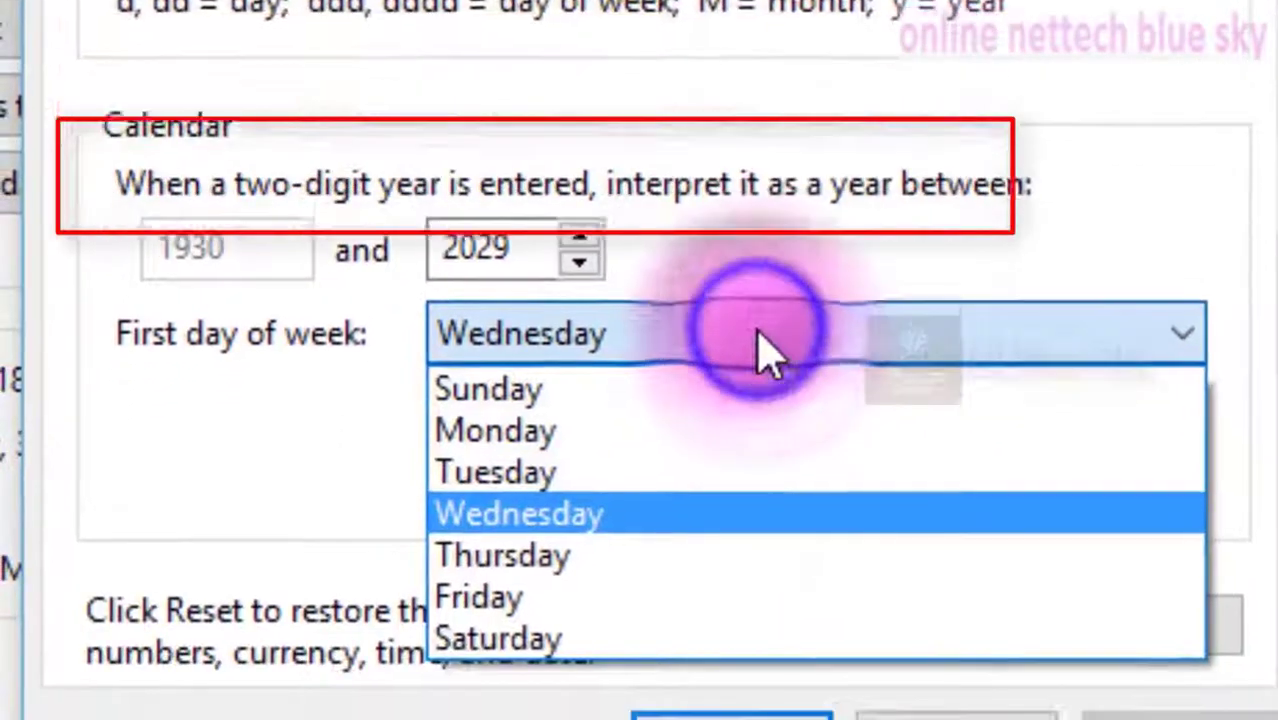
left_click(758, 350)
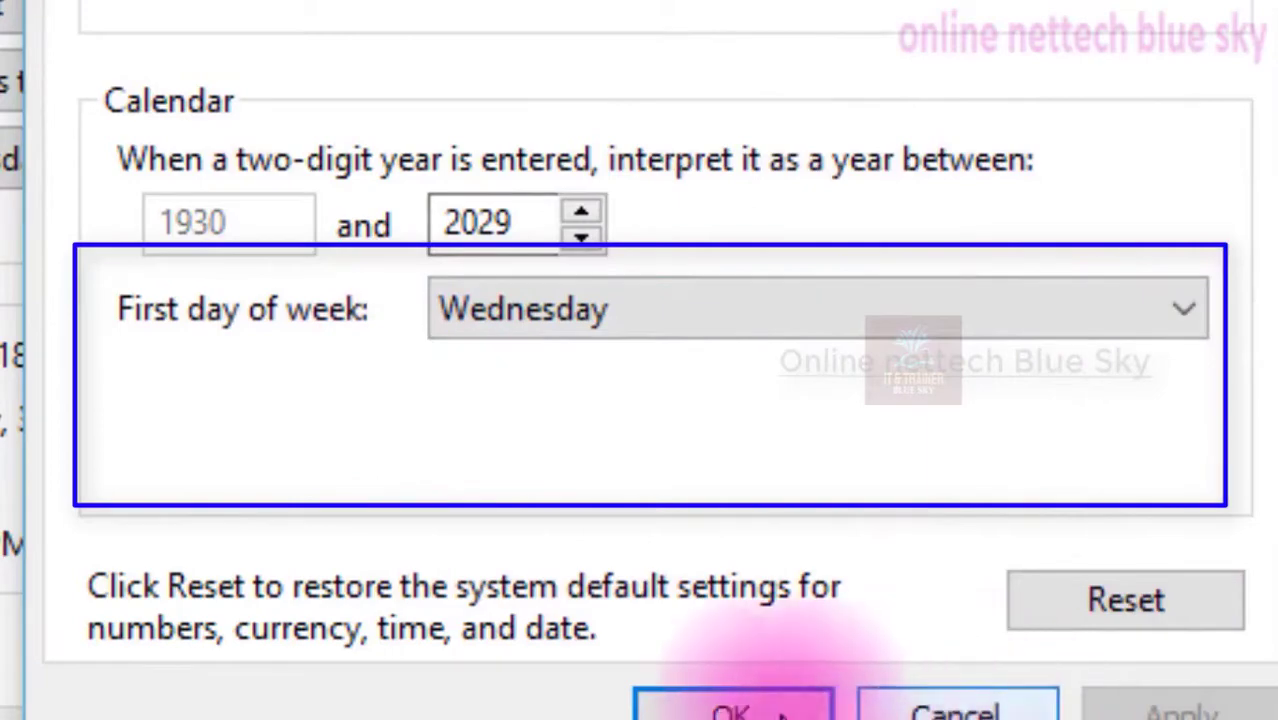
left_click(928, 710)
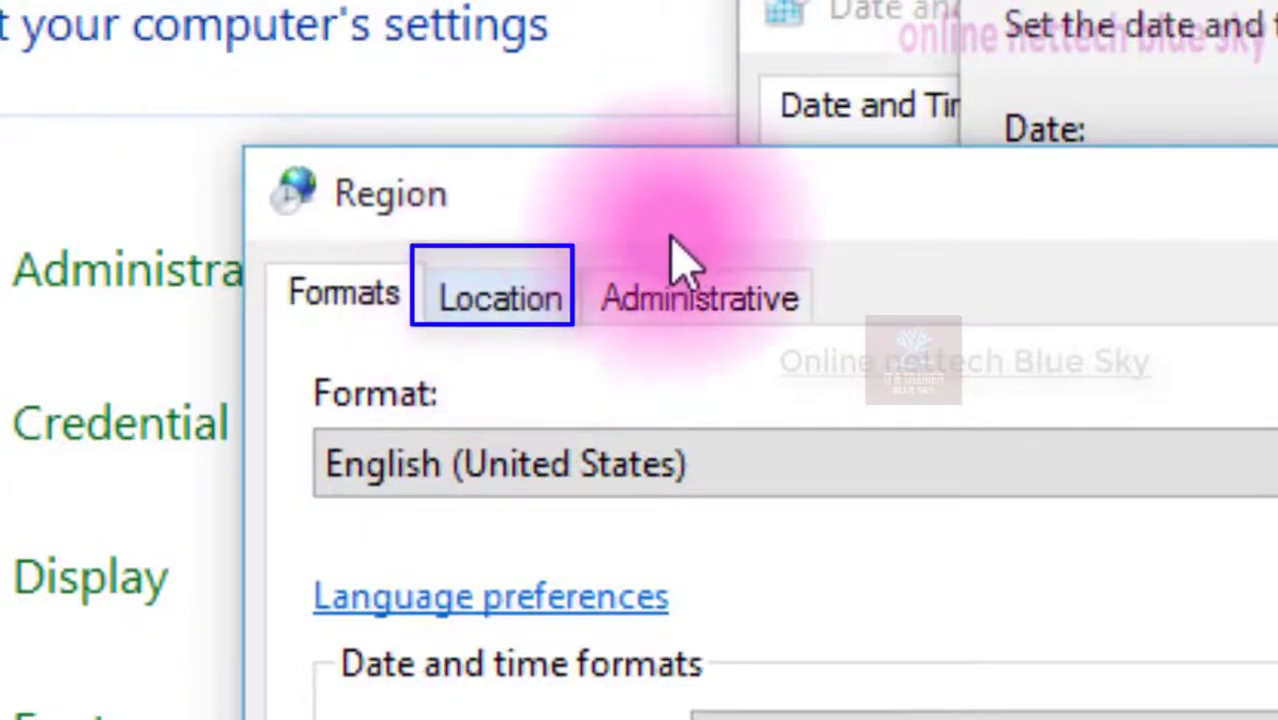
Move the Region dialog and look through its Location, Administrative and Formats tabs
left_click_drag(680, 238, 1275, 110)
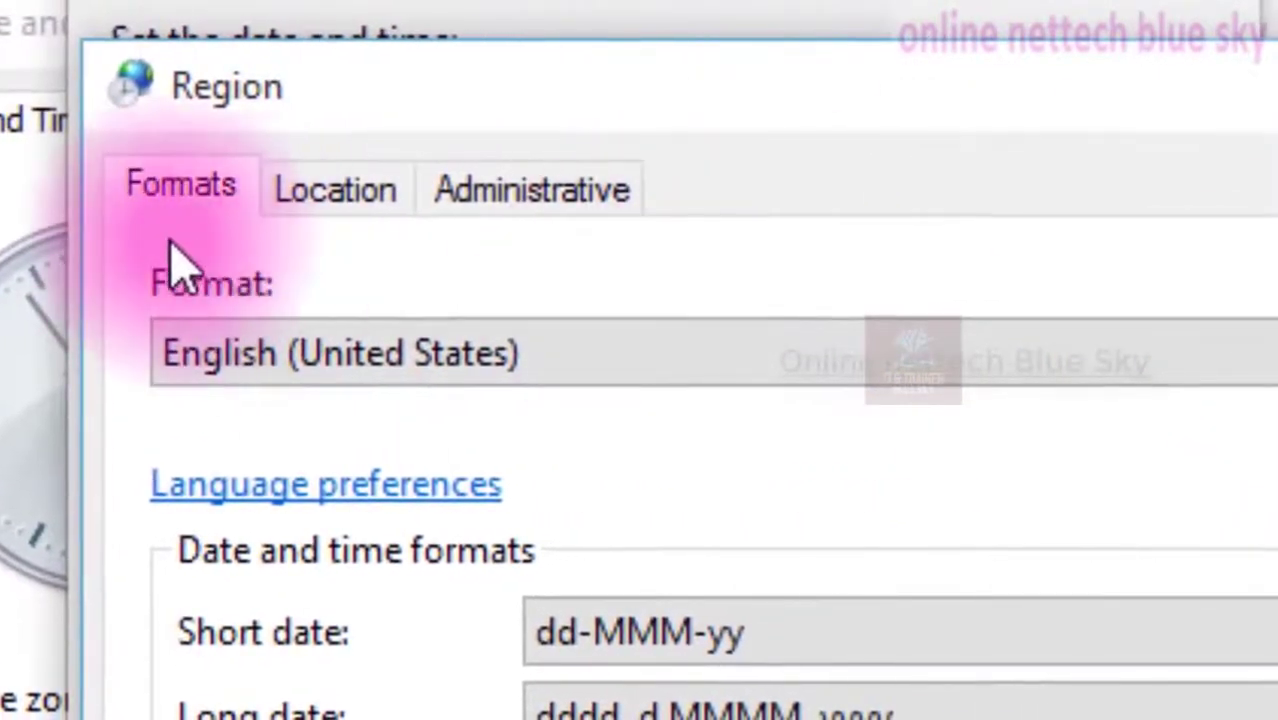
left_click(312, 195)
left_click(556, 192)
left_click(190, 192)
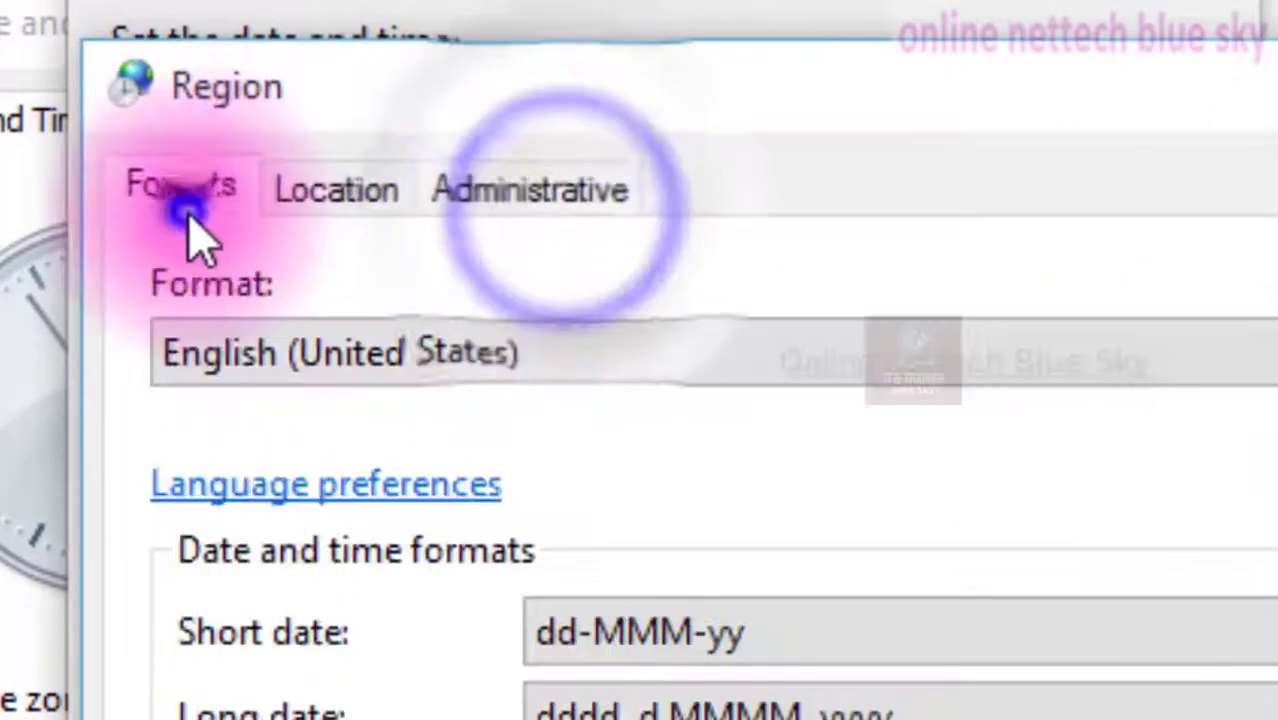
Select Sanskrit (India) as the regional format
left_click(420, 352)
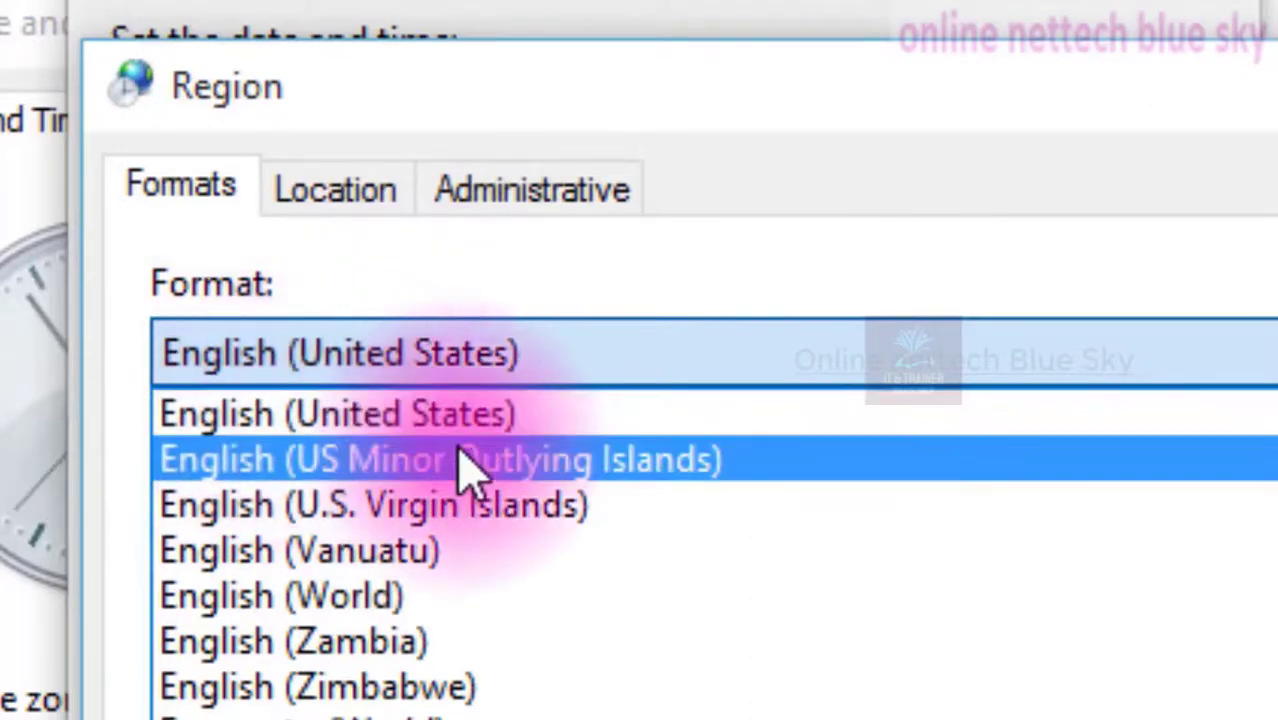
scroll(686, 690, "down", 20)
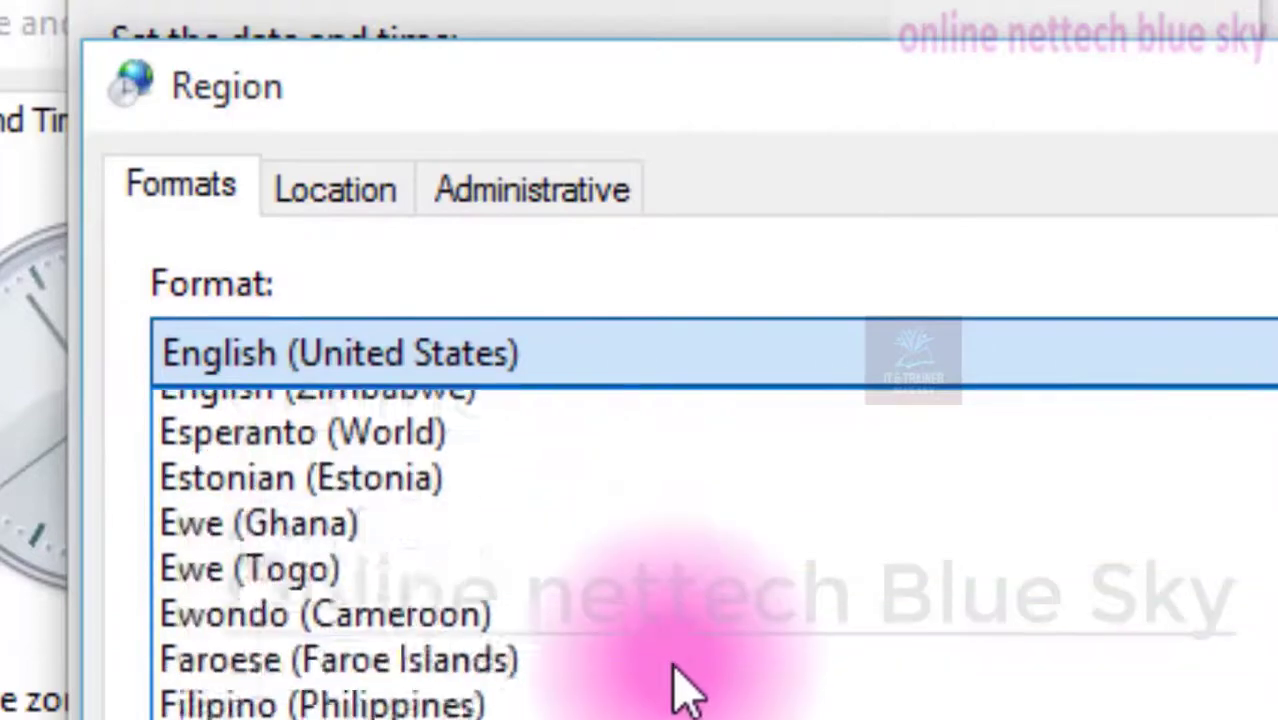
scroll(686, 690, "up", 8)
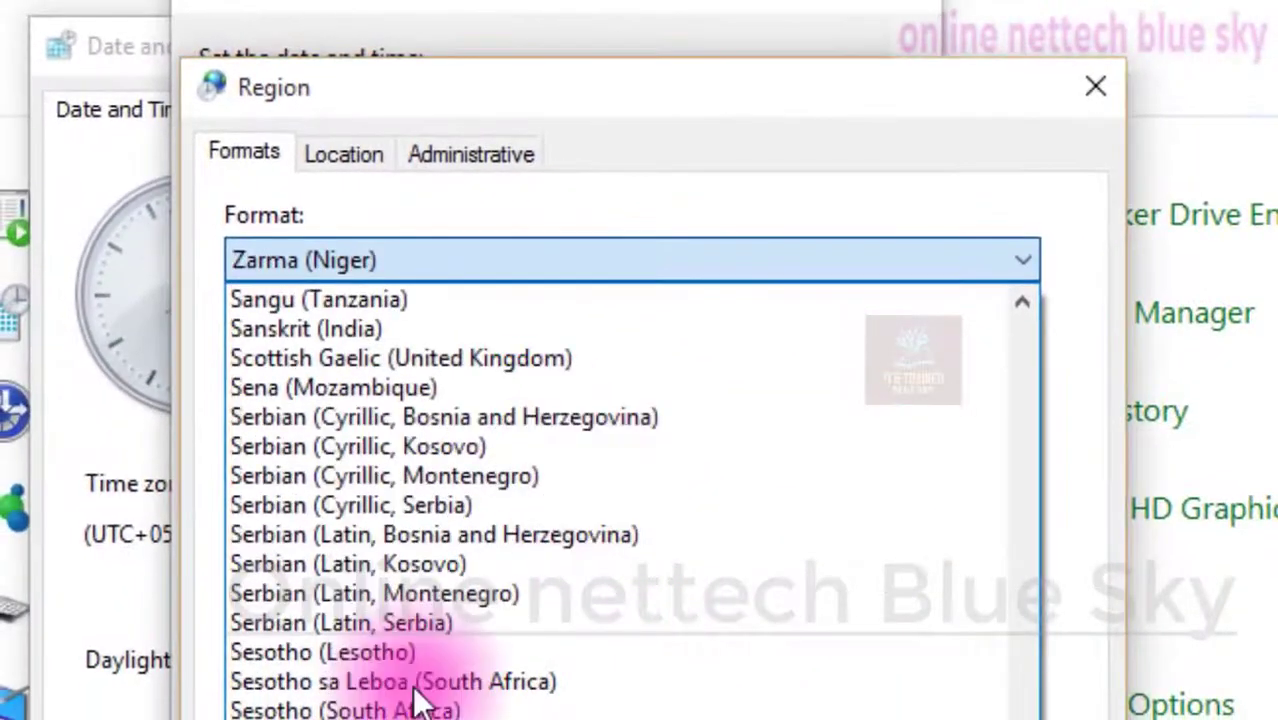
scroll(420, 705, "up", 1)
scroll(421, 700, "up", 3)
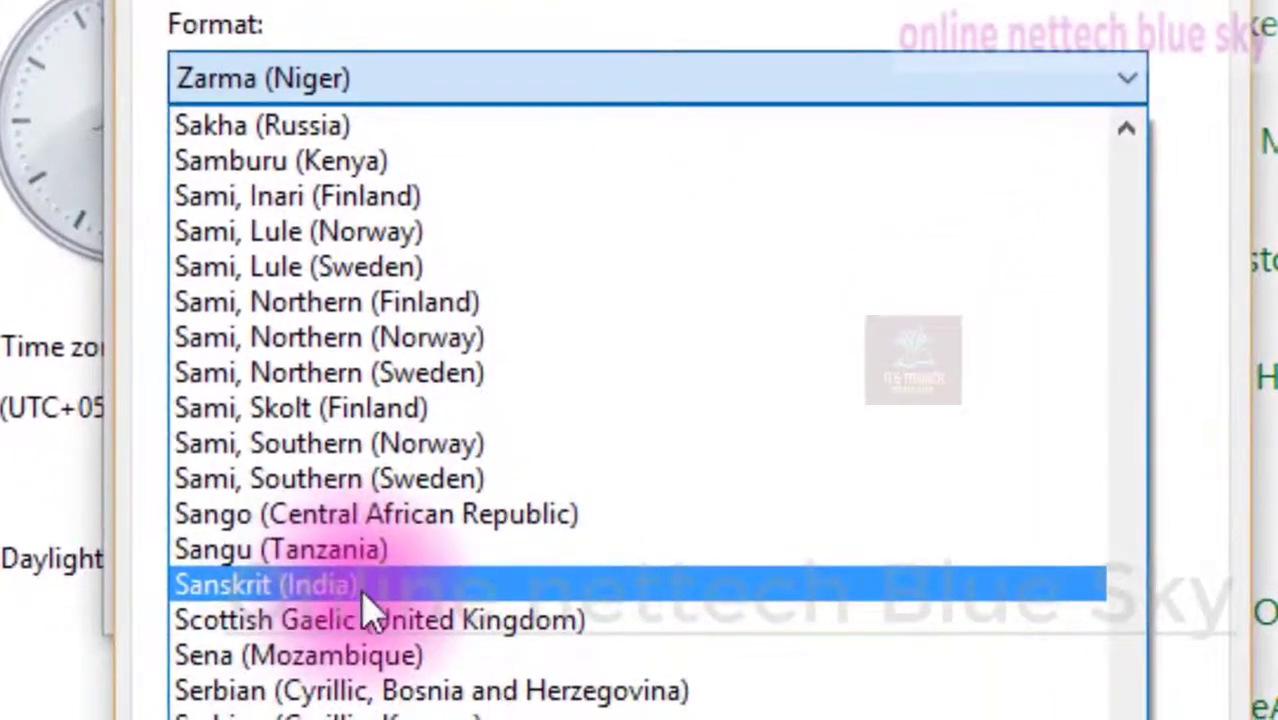
left_click(366, 591)
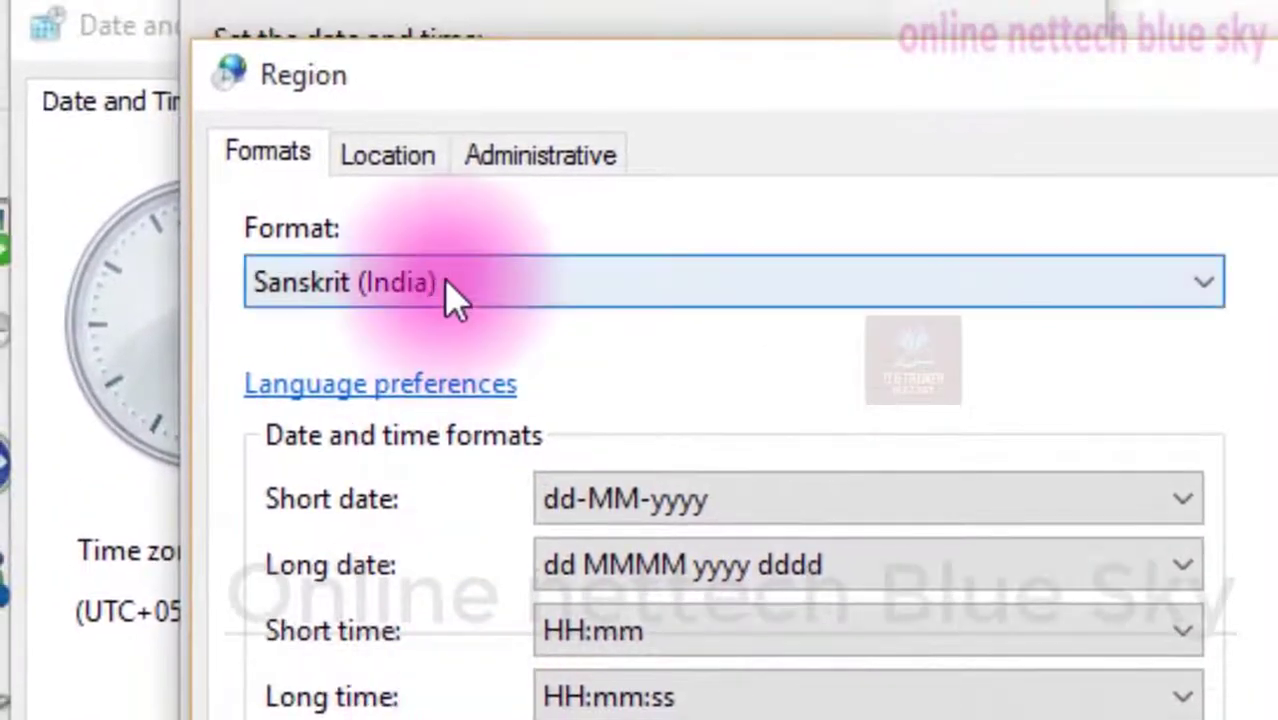
Change the regional format to Hindi (India), apply it and view the taskbar date and time
left_click(451, 270)
scroll(522, 640, "up", 4)
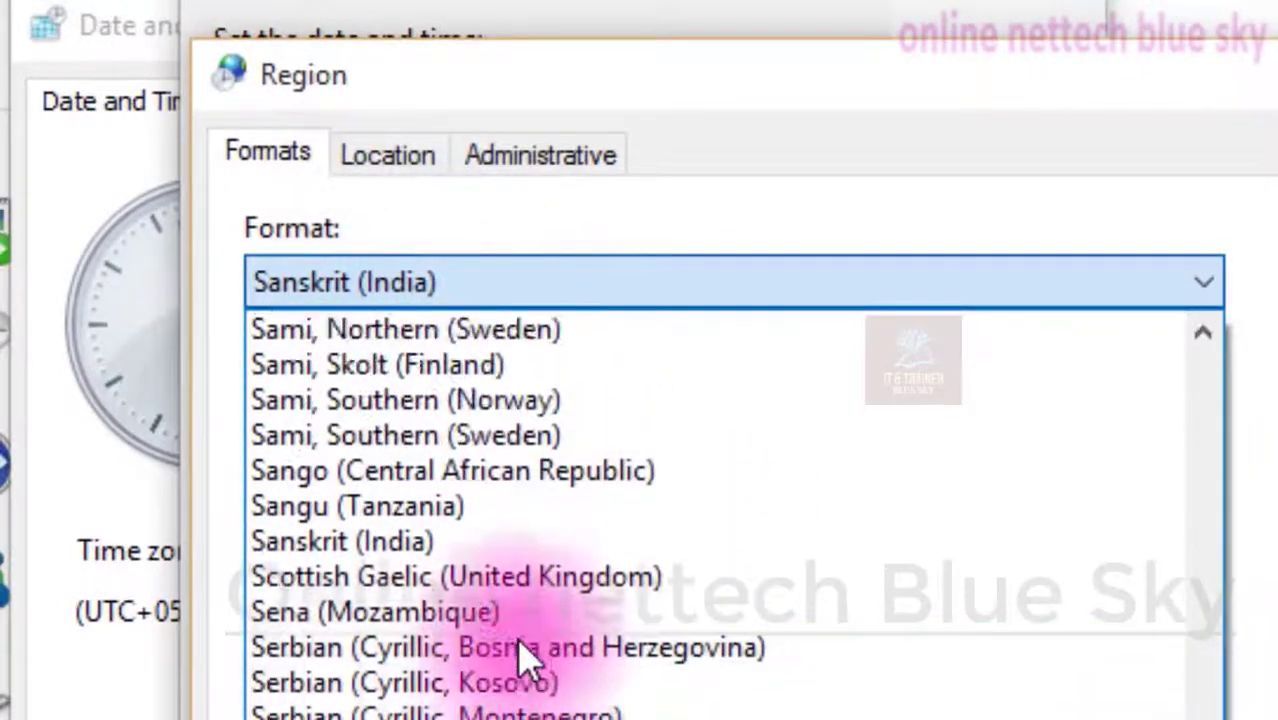
scroll(527, 660, "up", 2)
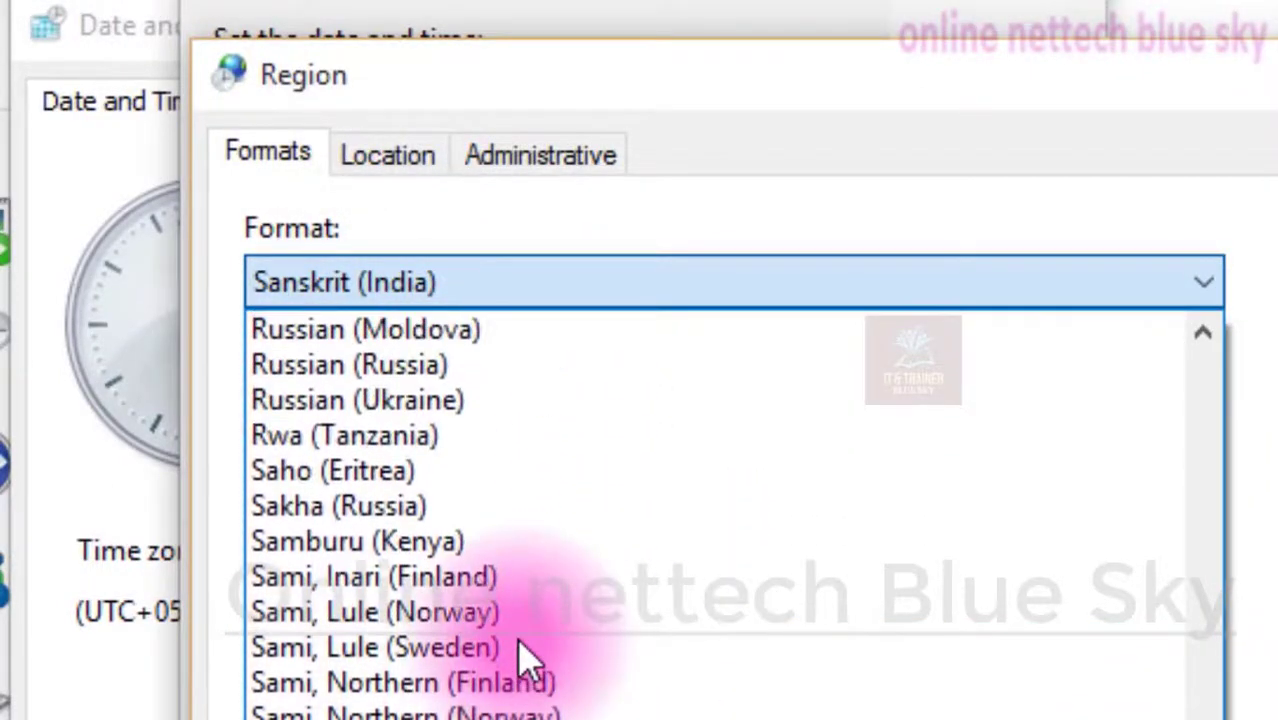
scroll(527, 660, "up", 3)
scroll(527, 660, "up", 2)
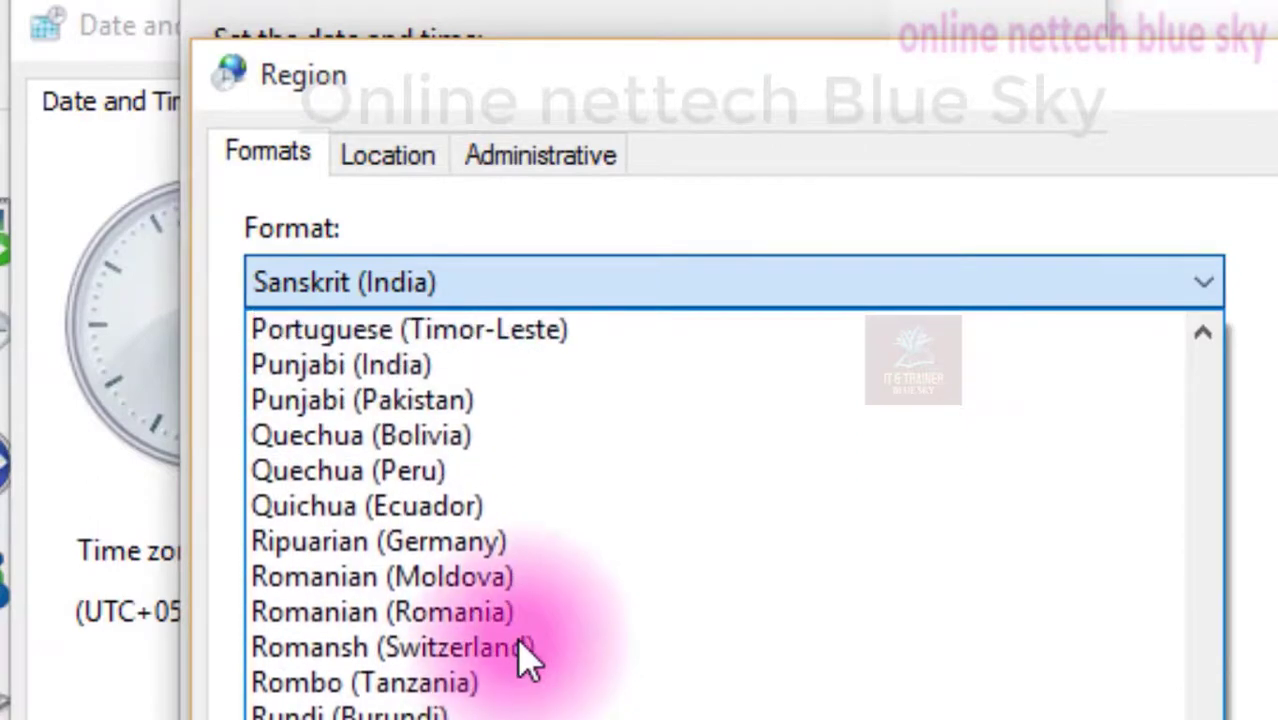
key("h")
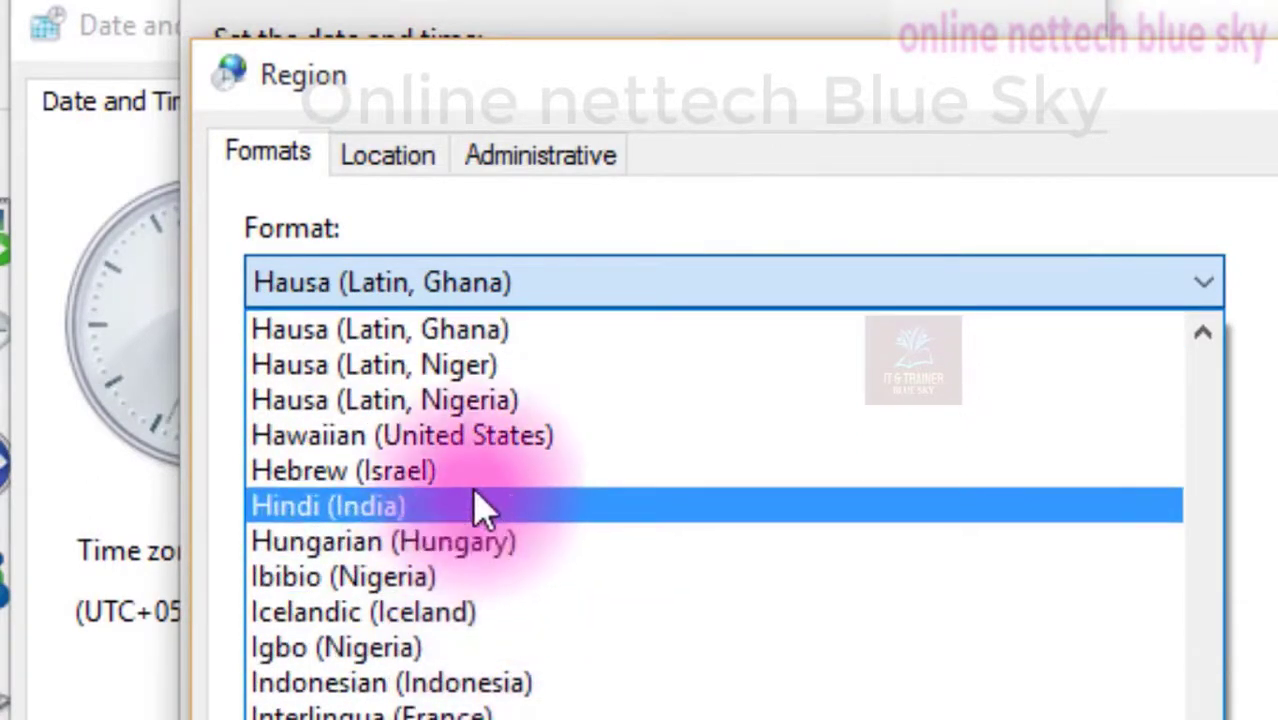
left_click(478, 510)
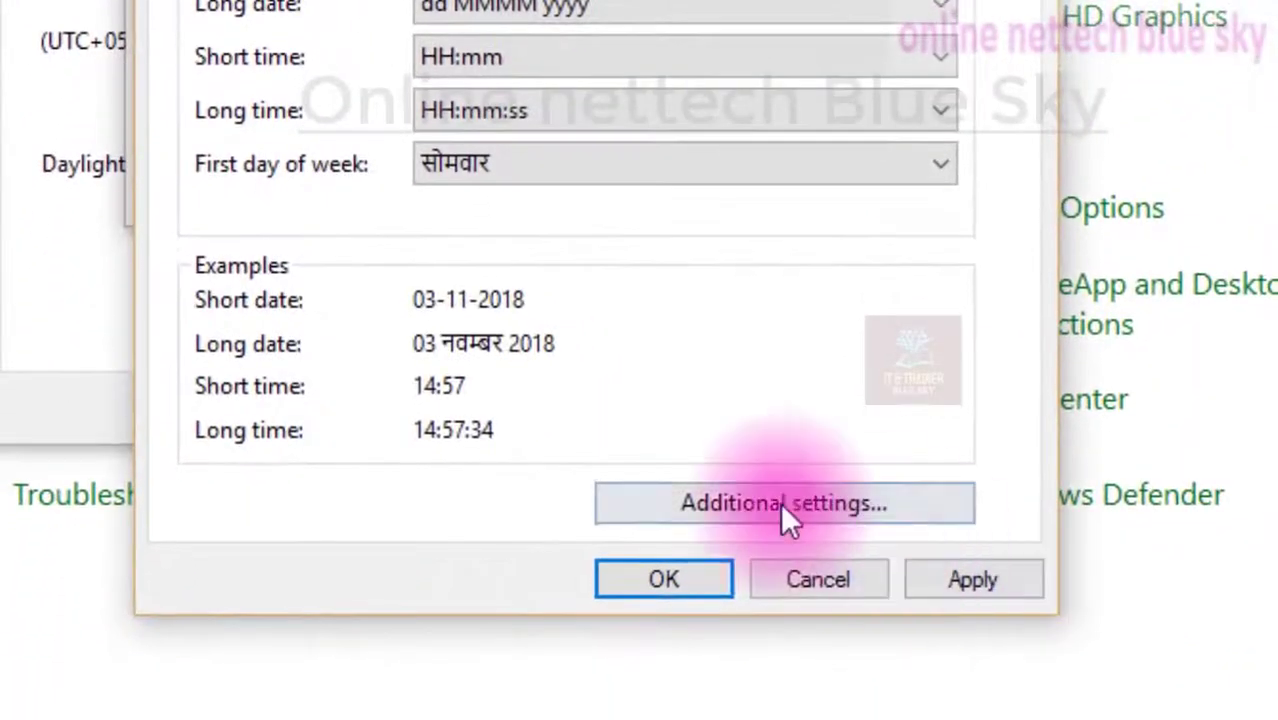
left_click(940, 575)
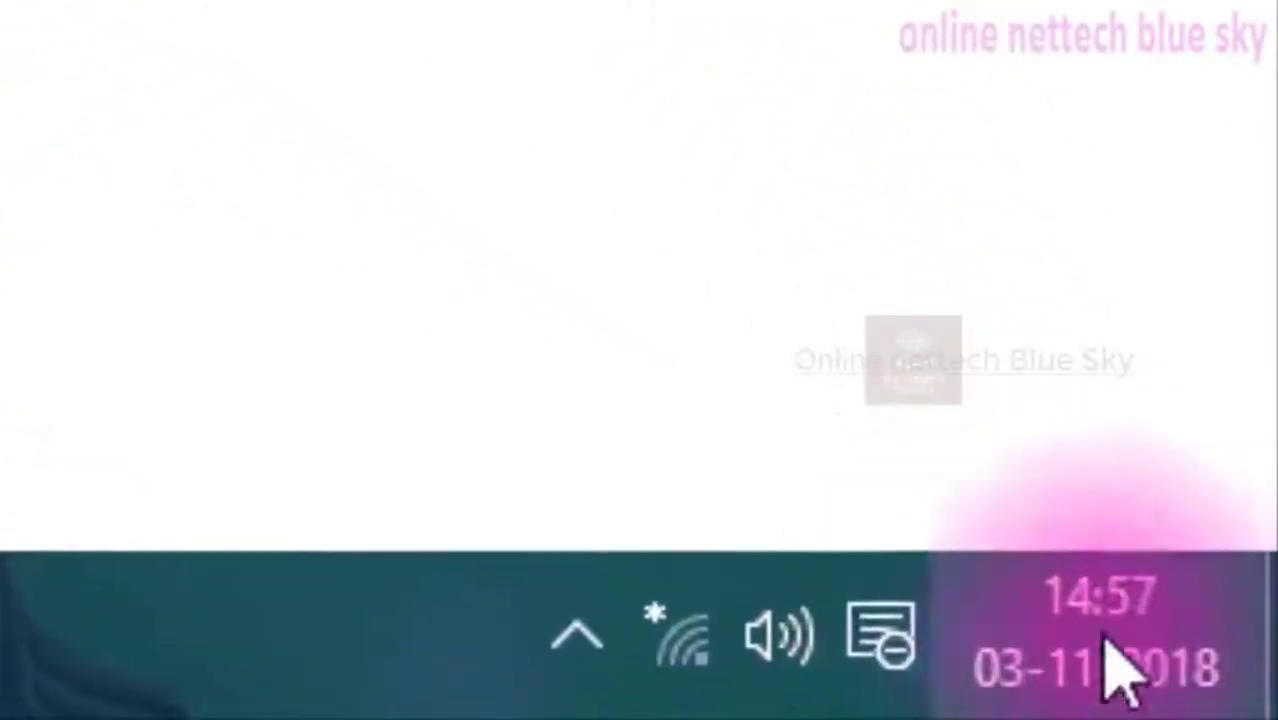
left_click(1125, 655)
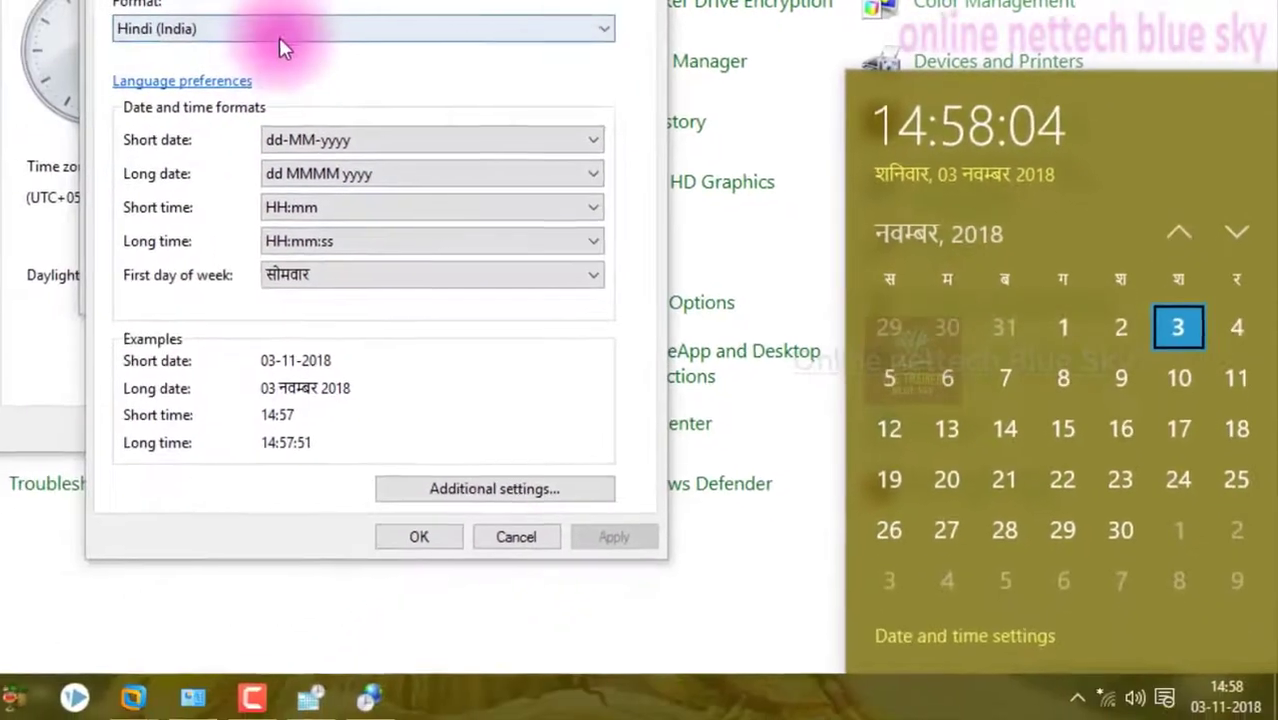
Set the regional format to English (India) and apply it
left_click(279, 37)
key("e")
scroll(254, 289, "down", 3)
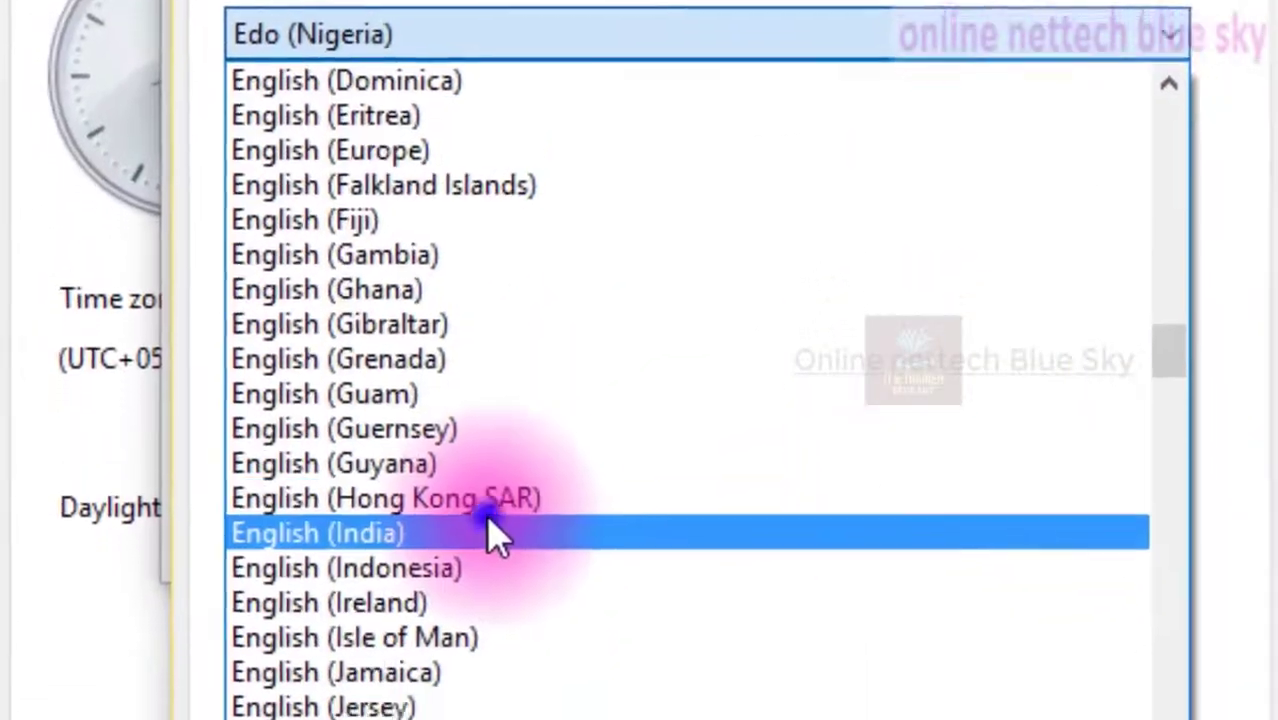
left_click(497, 537)
left_click(991, 581)
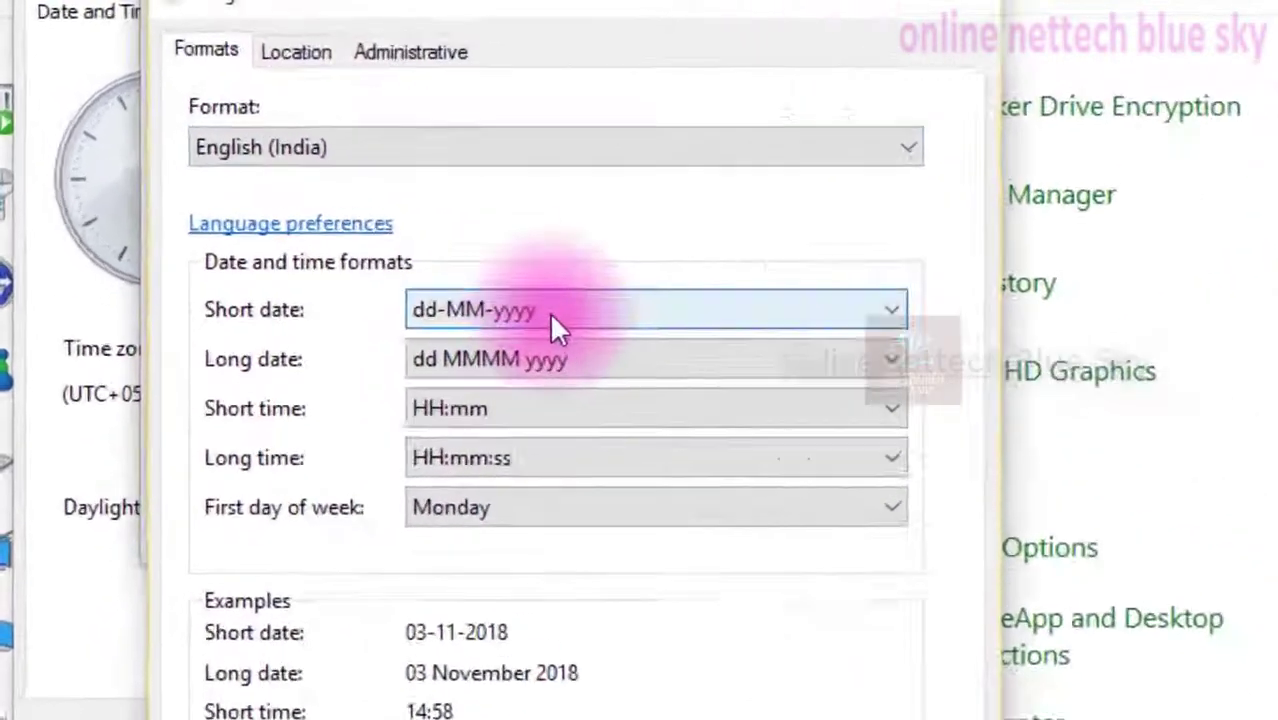
Review the short date, long date, time and first day of week choices of the English (India) format
left_click(552, 316)
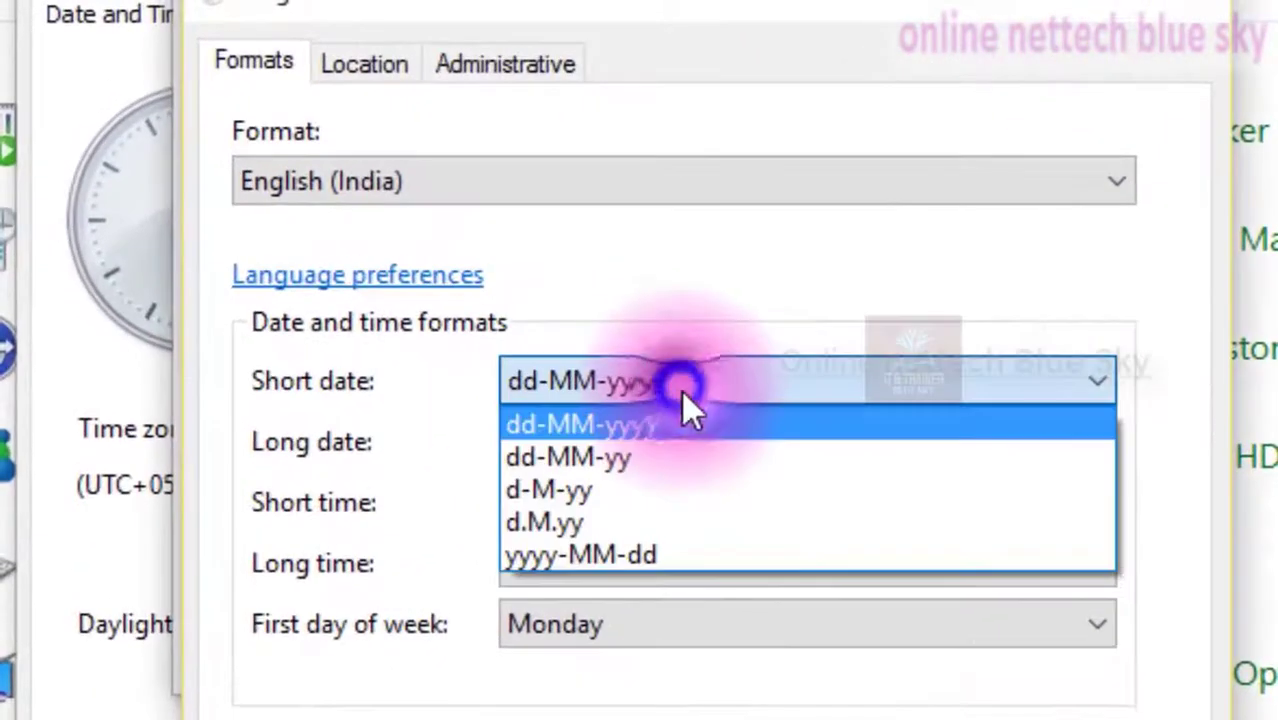
left_click(560, 324)
left_click(551, 358)
left_click(658, 549)
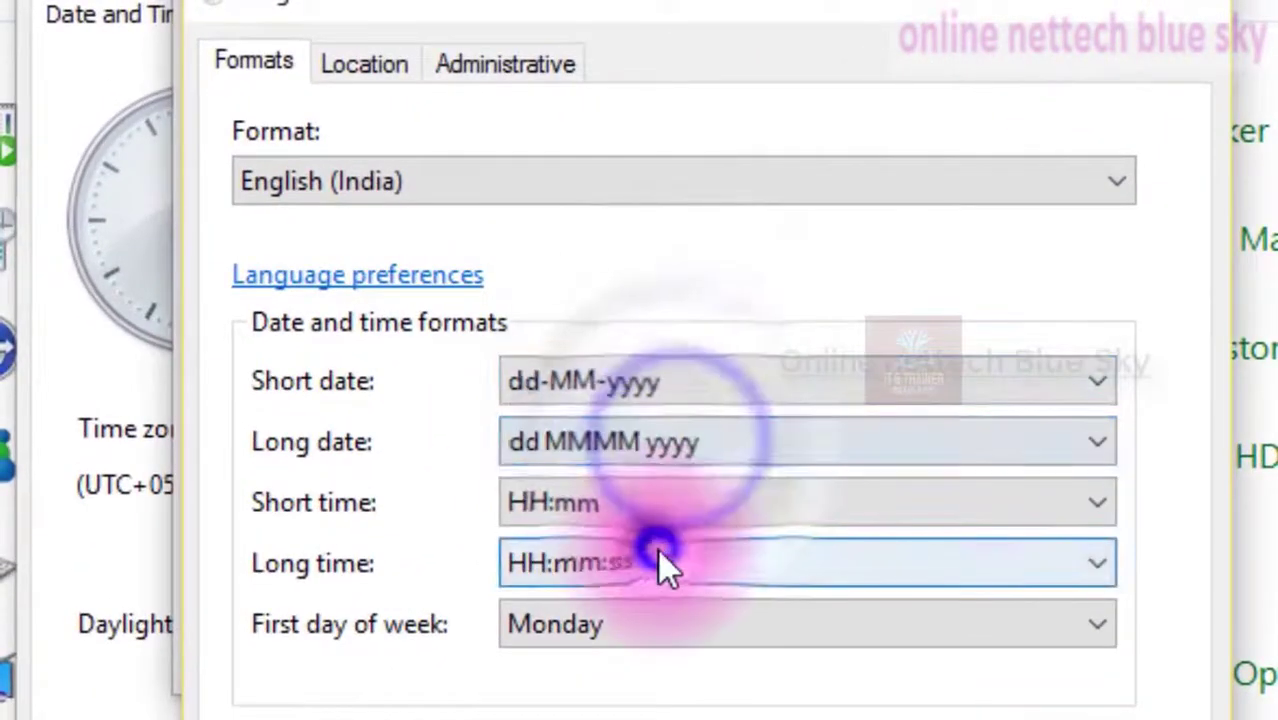
left_click(672, 497)
left_click(720, 714)
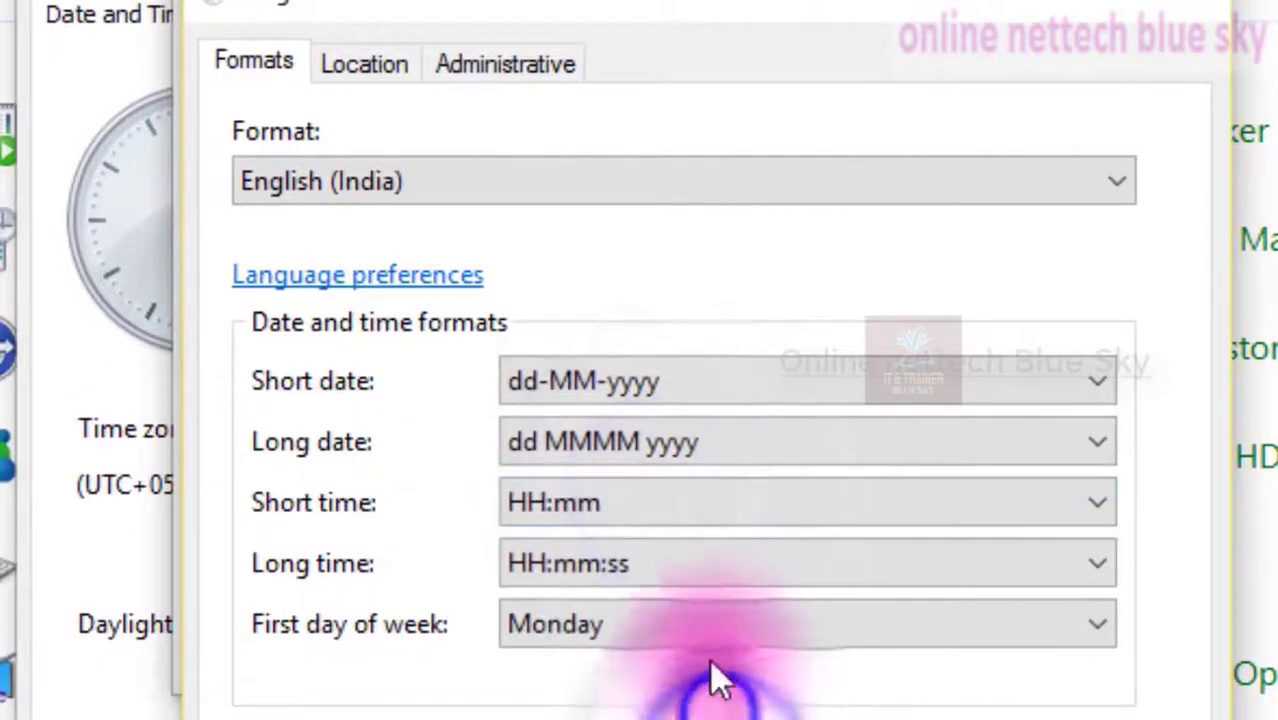
left_click(721, 626)
left_click(721, 626)
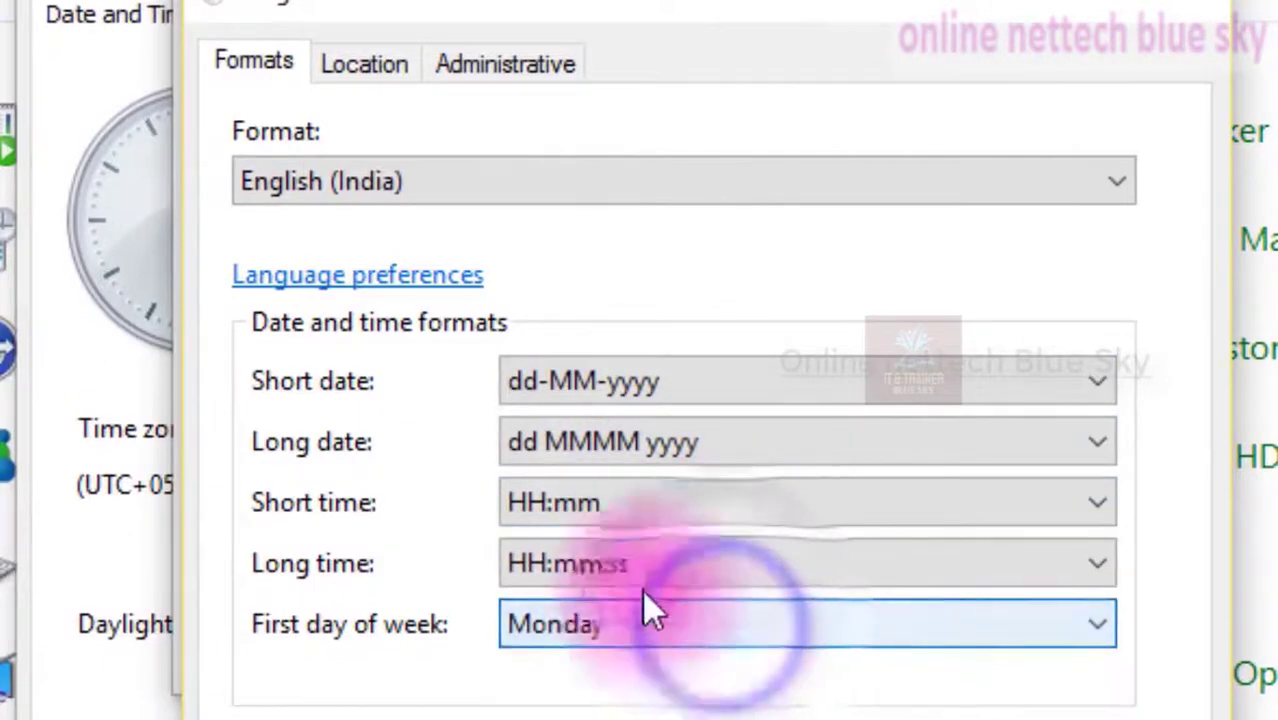
left_click(489, 180)
left_click(446, 189)
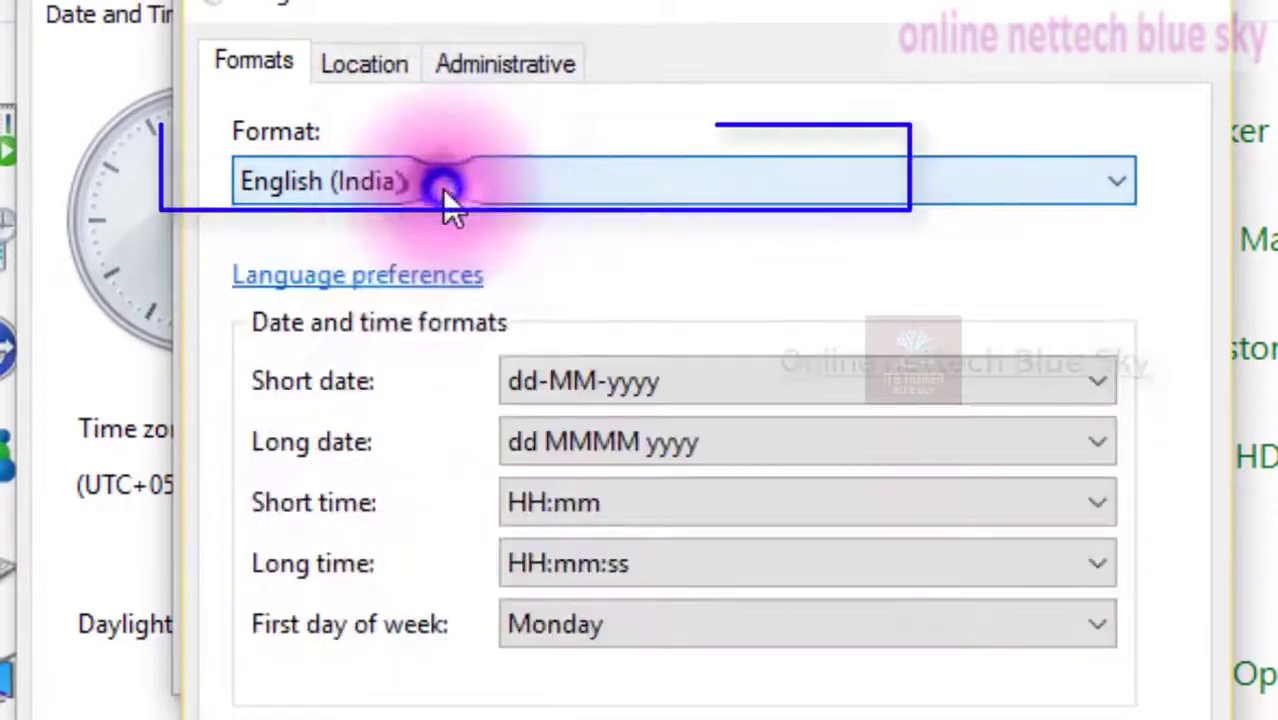
Set the home location to India
left_click(402, 69)
left_click(438, 305)
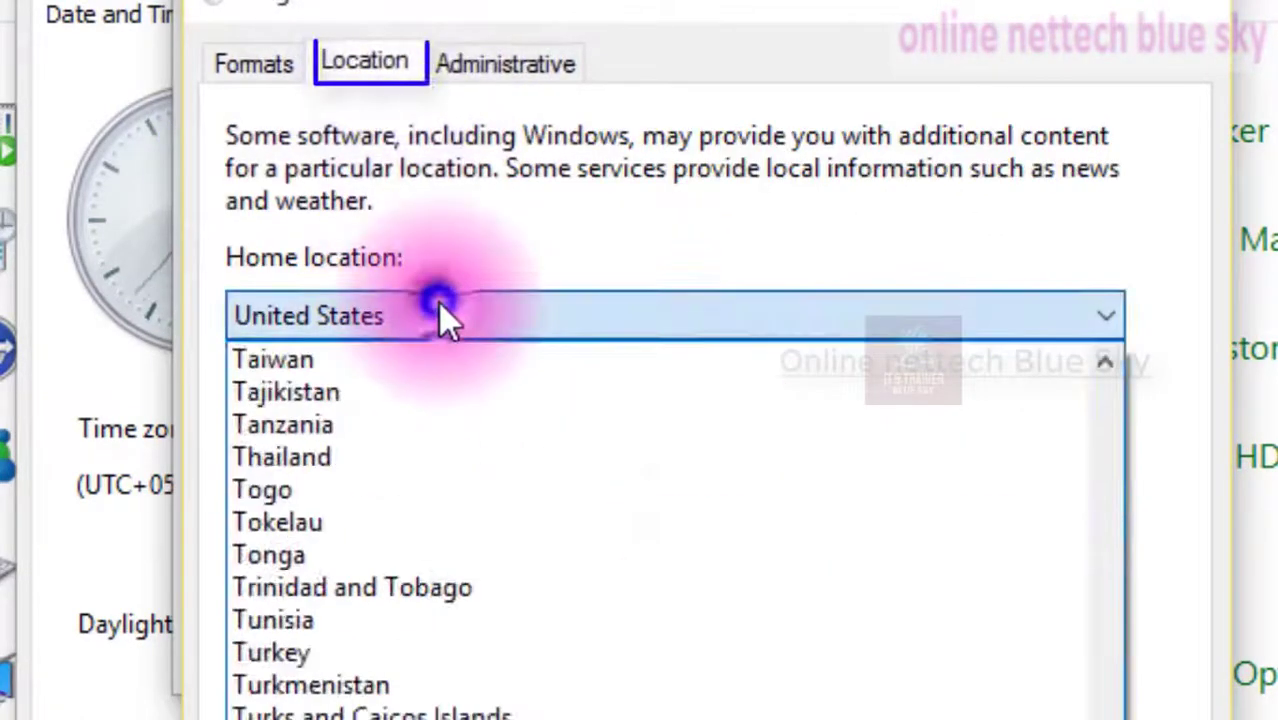
scroll(493, 712, "up", 9)
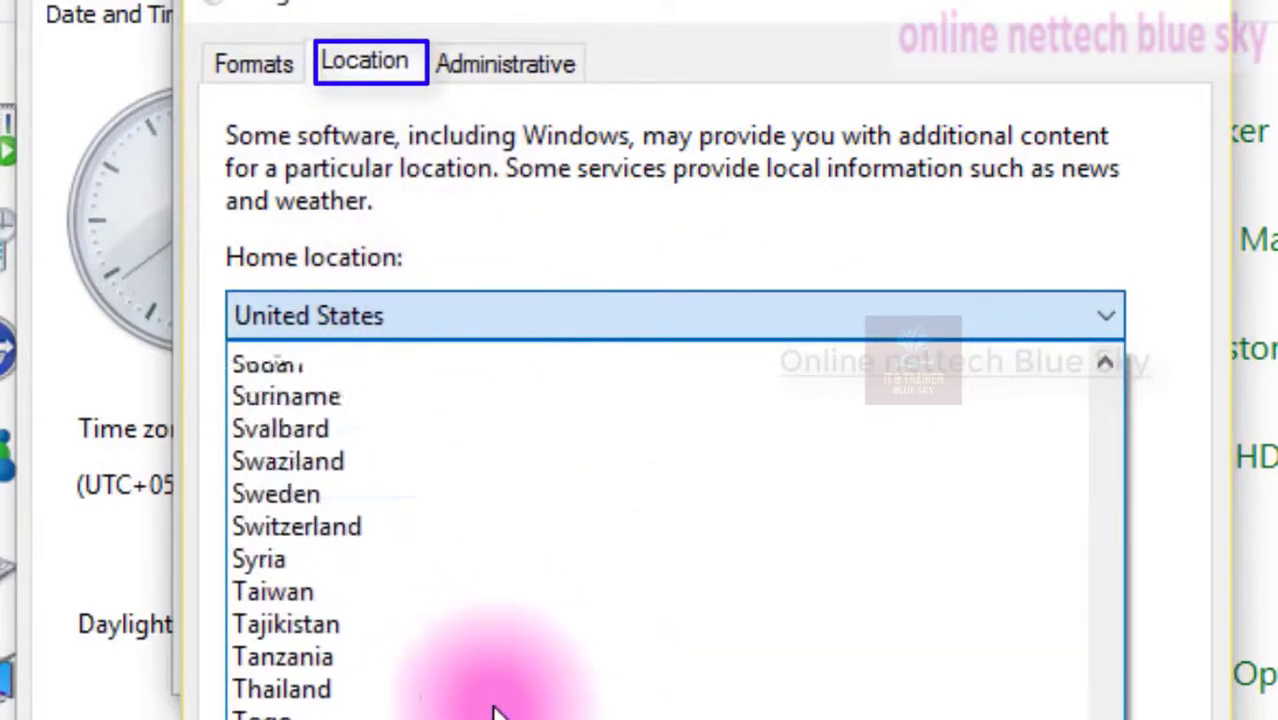
scroll(493, 712, "up", 4)
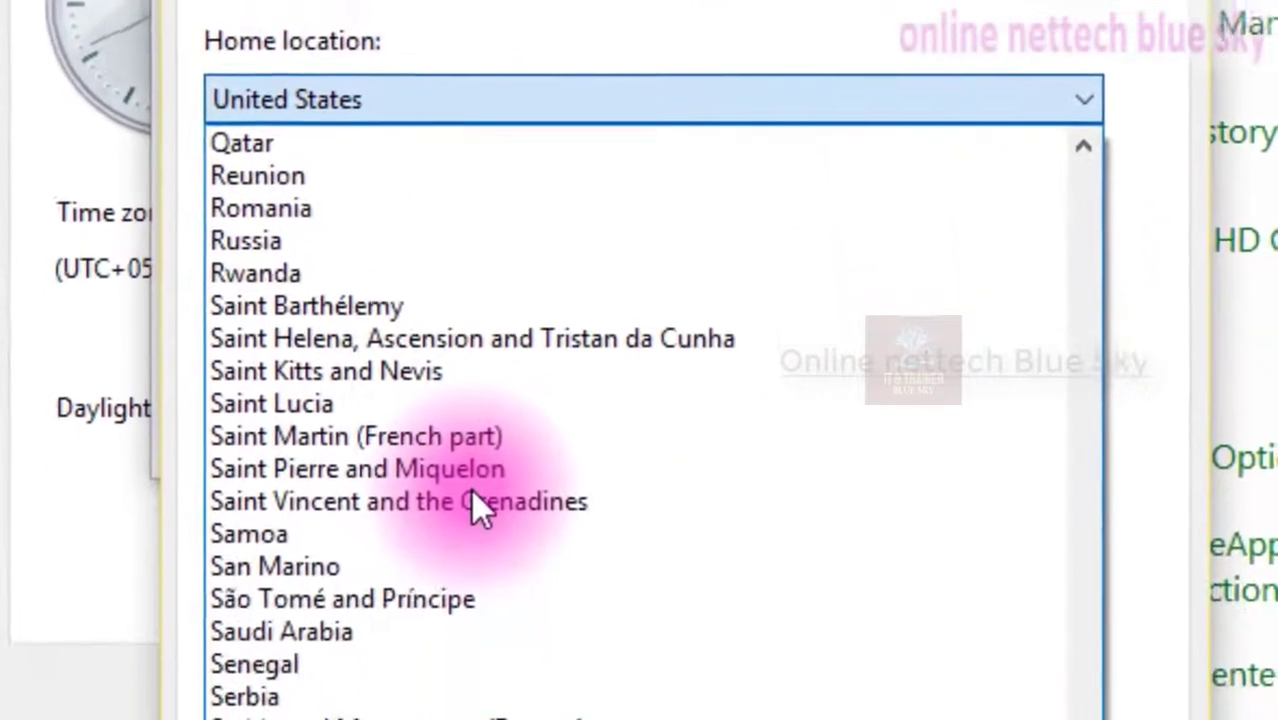
scroll(485, 712, "up", 20)
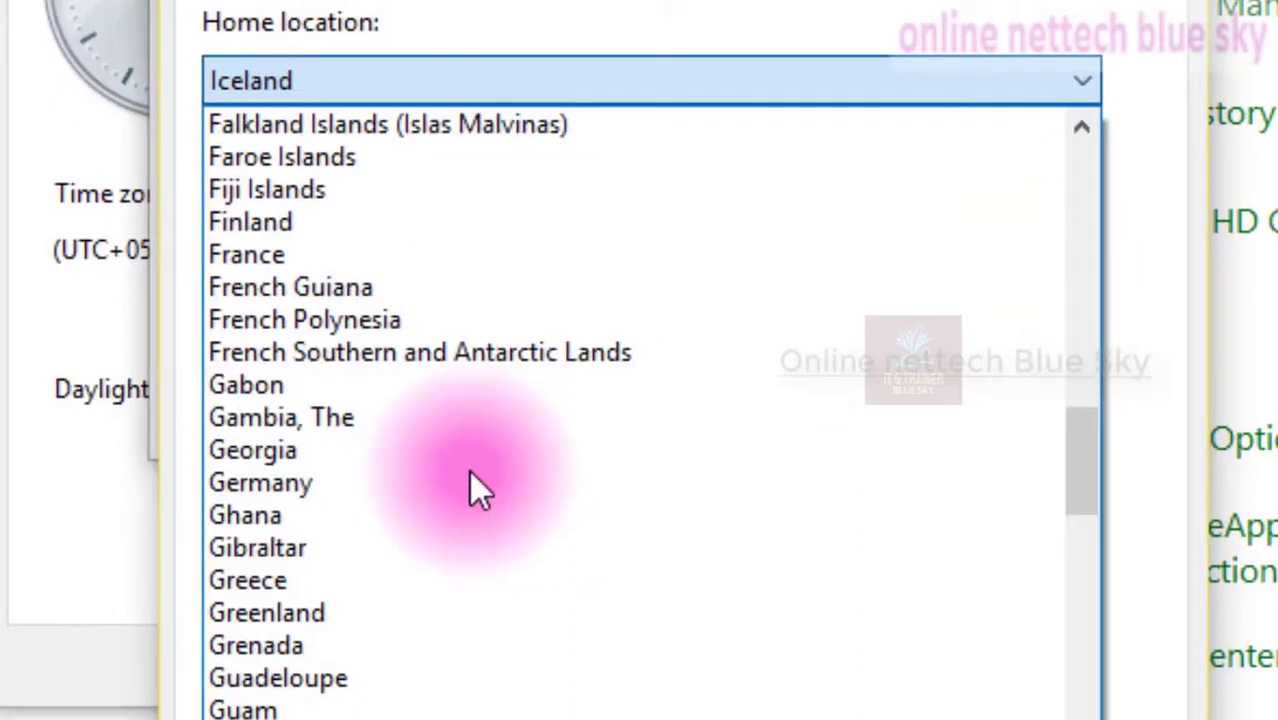
scroll(513, 712, "down", 6)
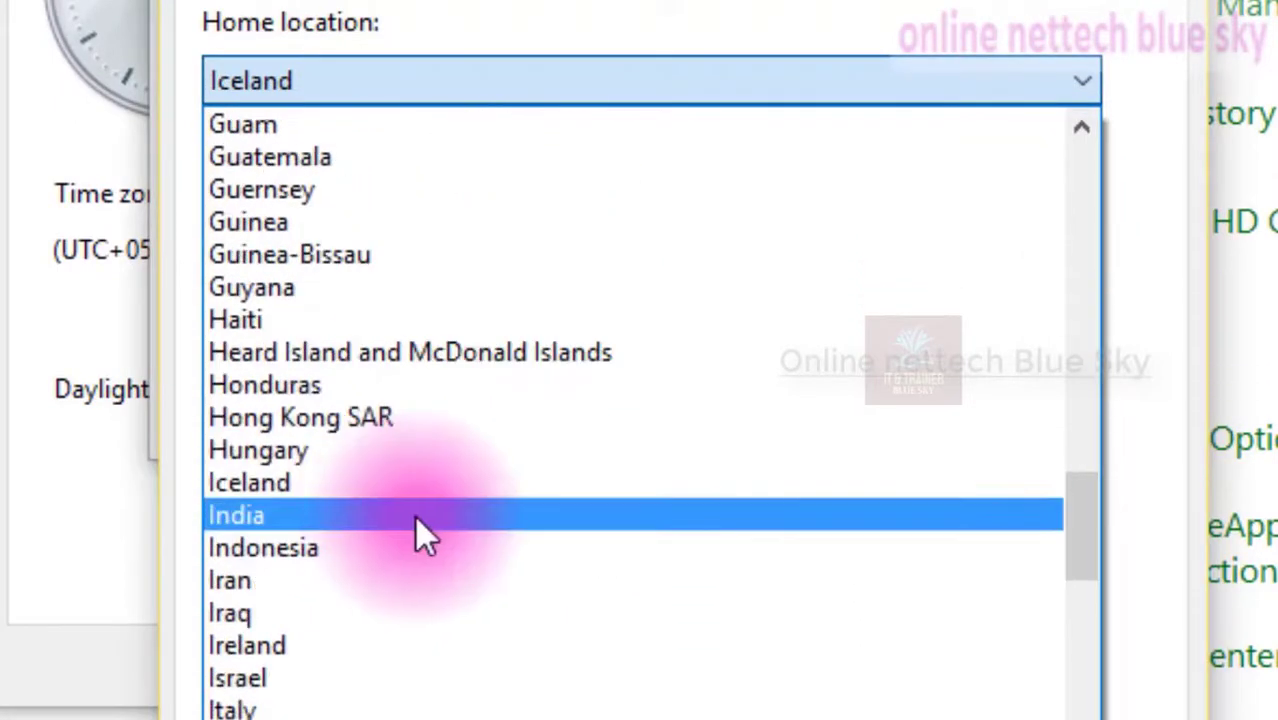
left_click(418, 530)
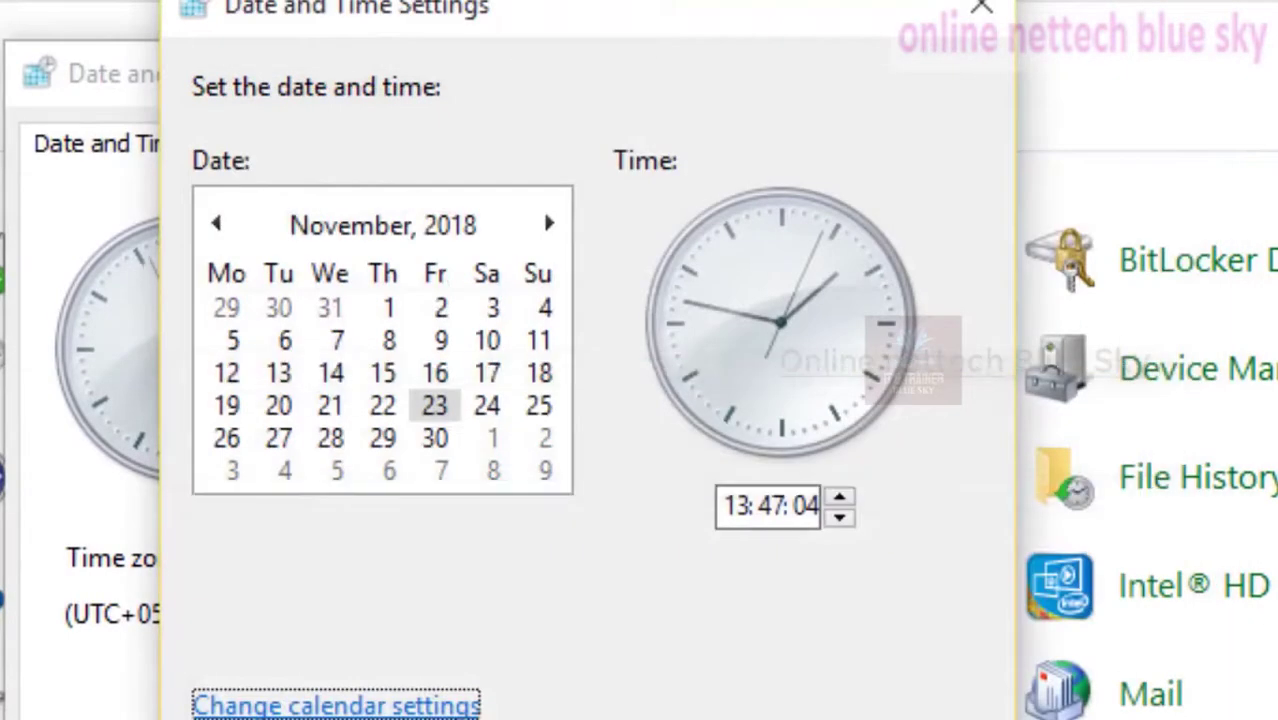
left_click(378, 706)
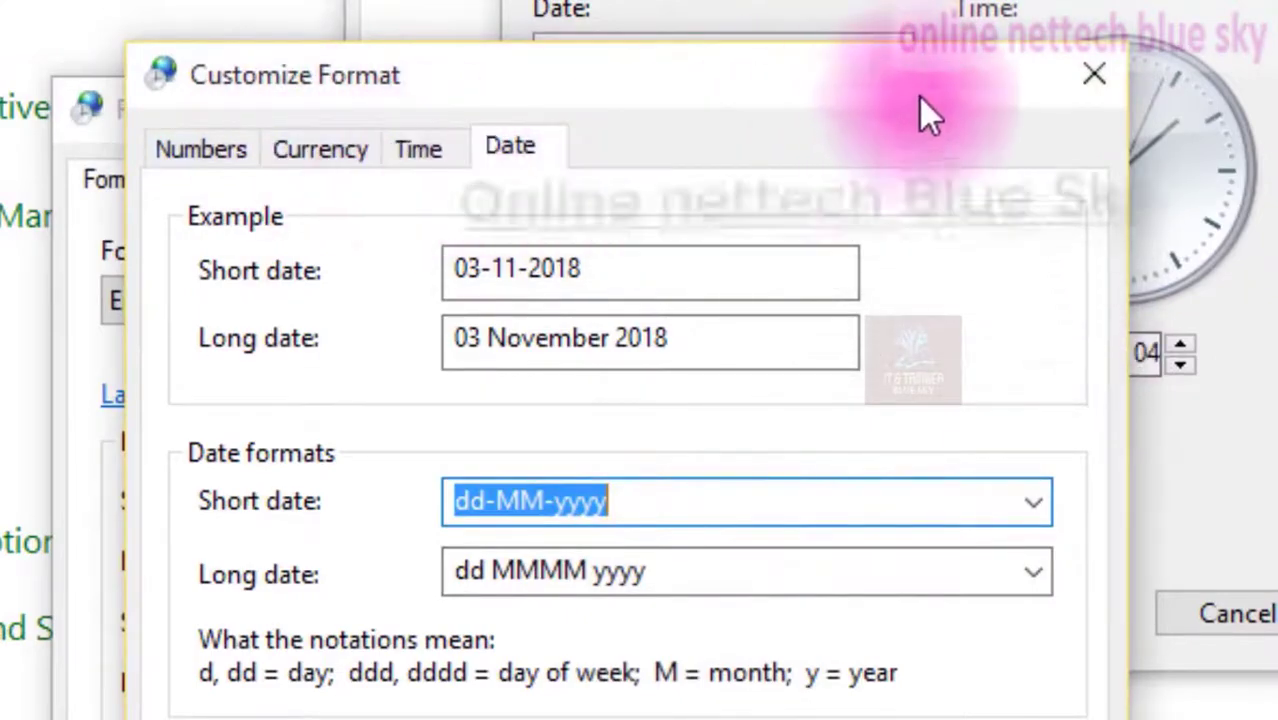
left_click(1094, 75)
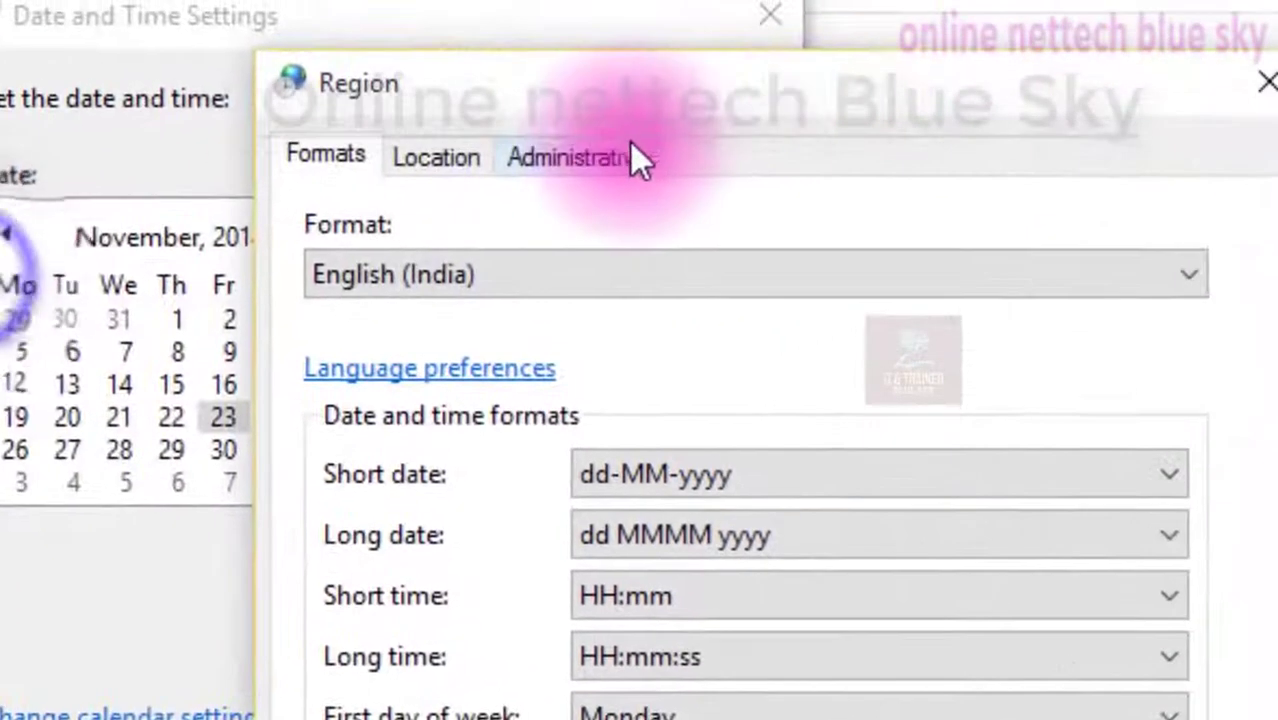
Copy the current regional settings to the welcome screen, system accounts and new user accounts
left_click(880, 120)
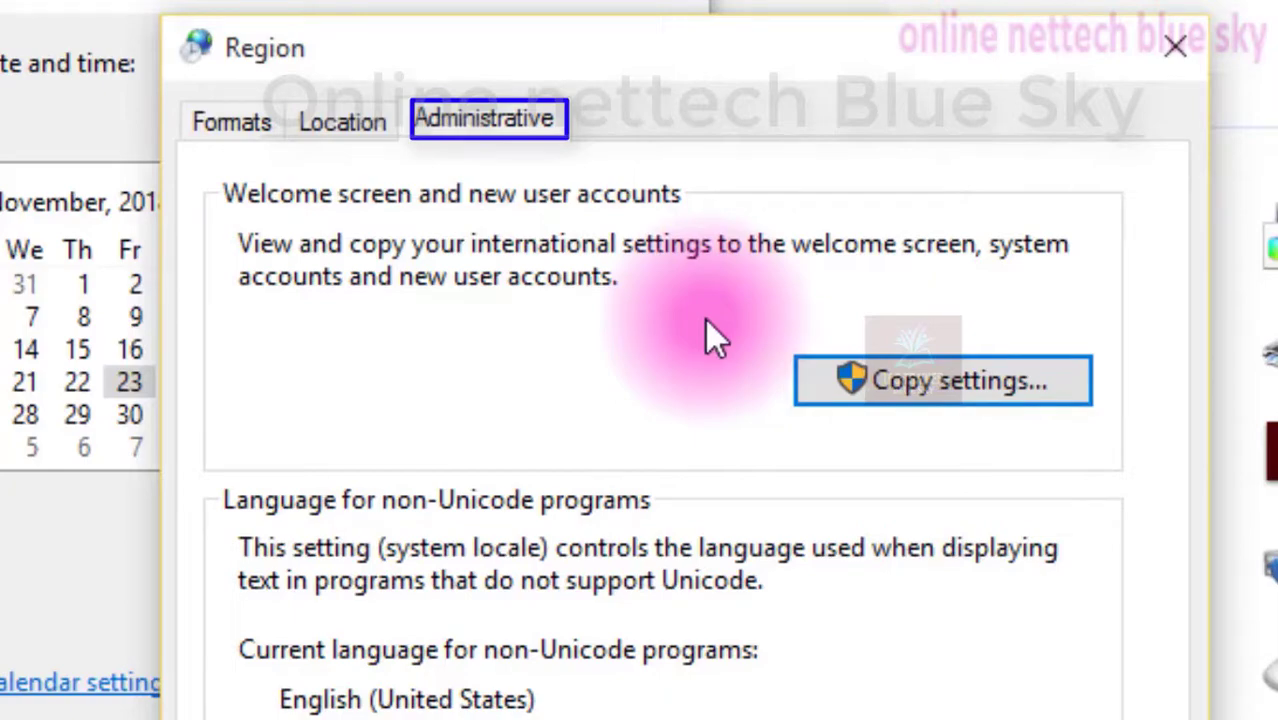
left_click(935, 393)
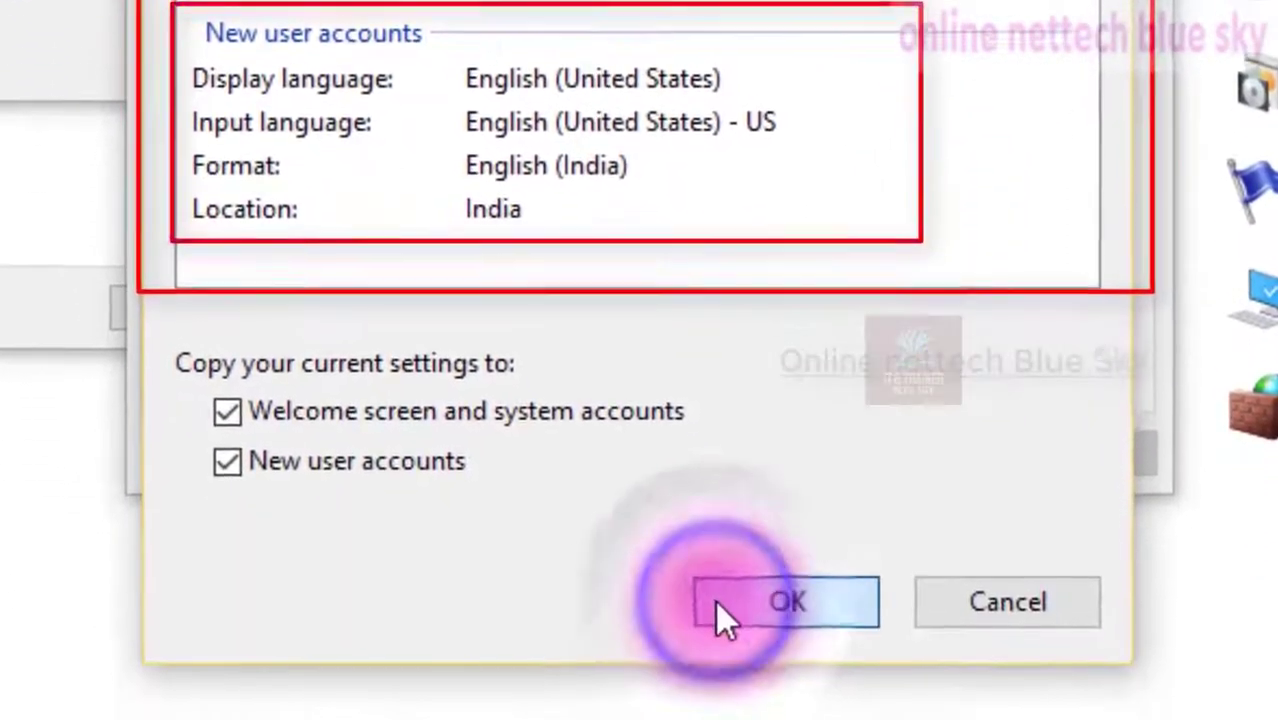
left_click(735, 715)
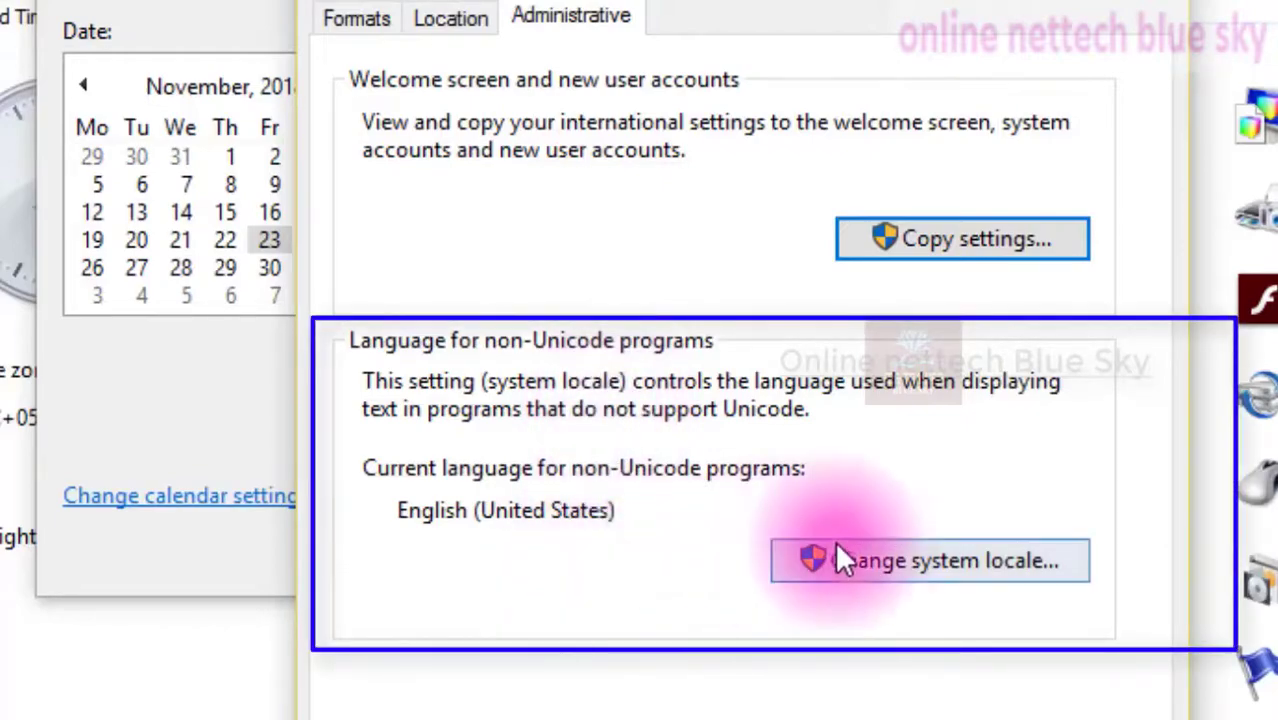
Open the system locale setting for non-Unicode programs and view the list of locales
left_click(857, 556)
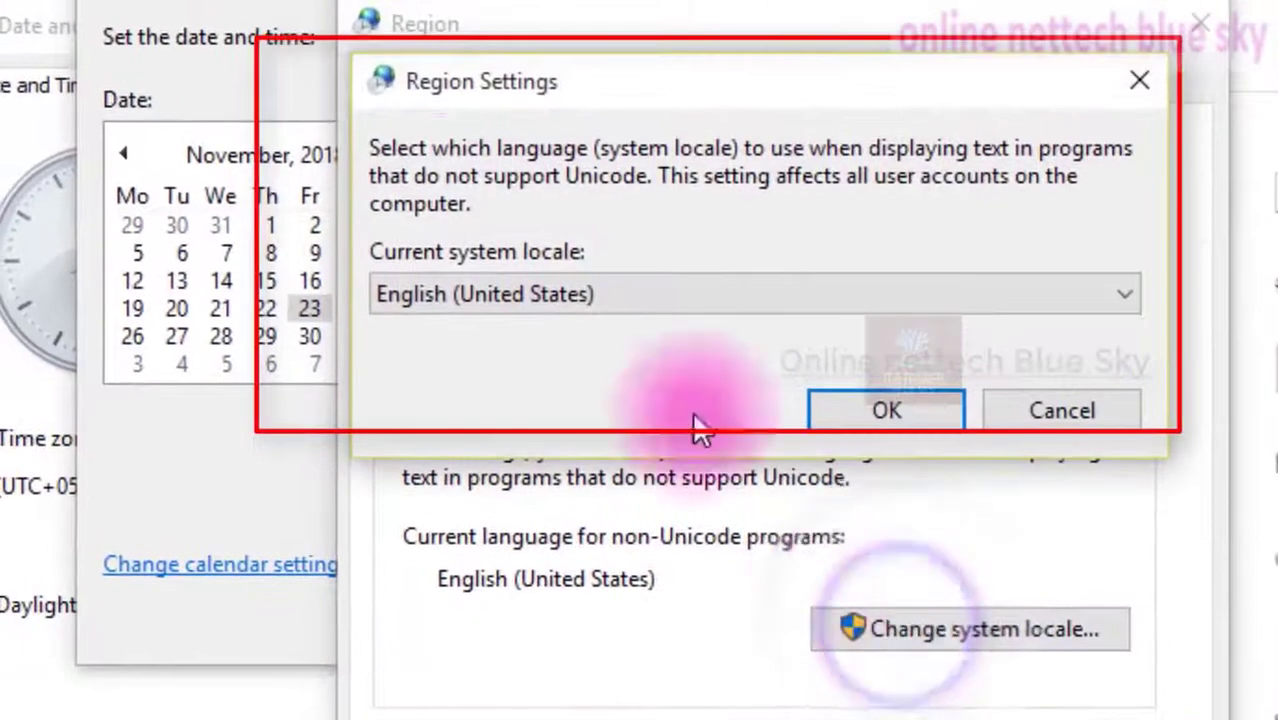
left_click(610, 292)
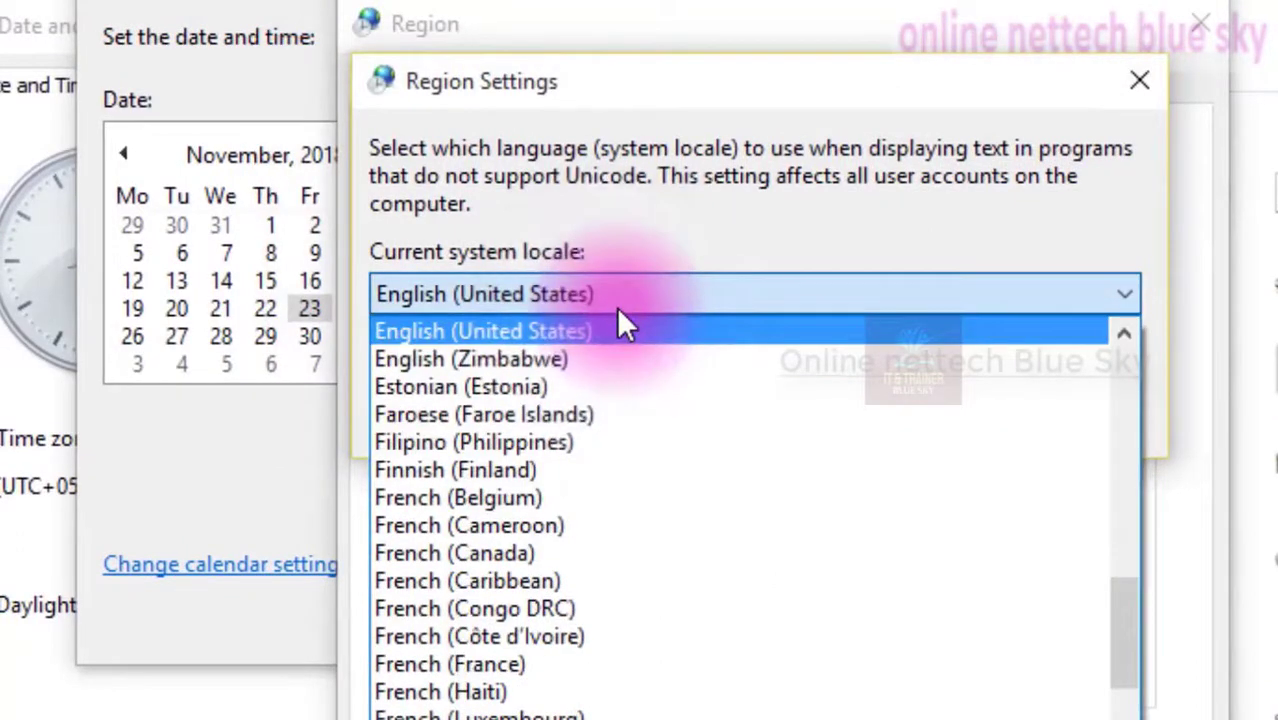
left_click(631, 81)
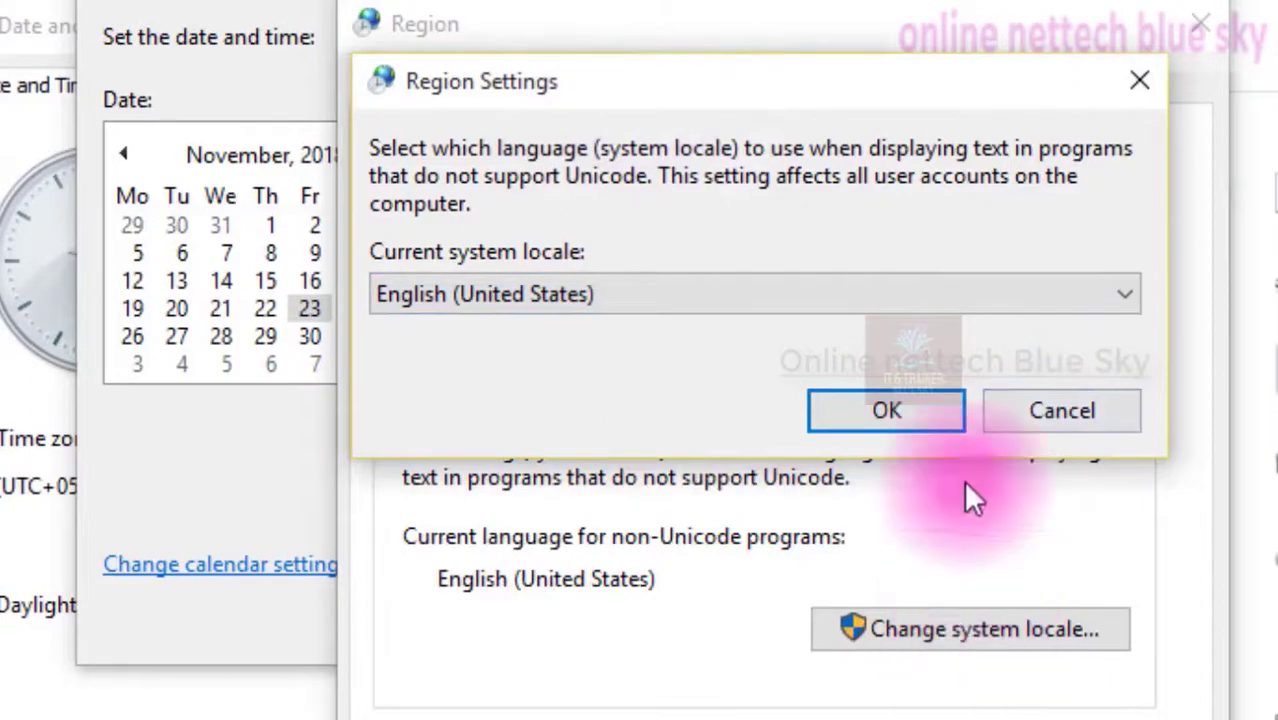
left_click(912, 298)
scroll(818, 640, "down", 20)
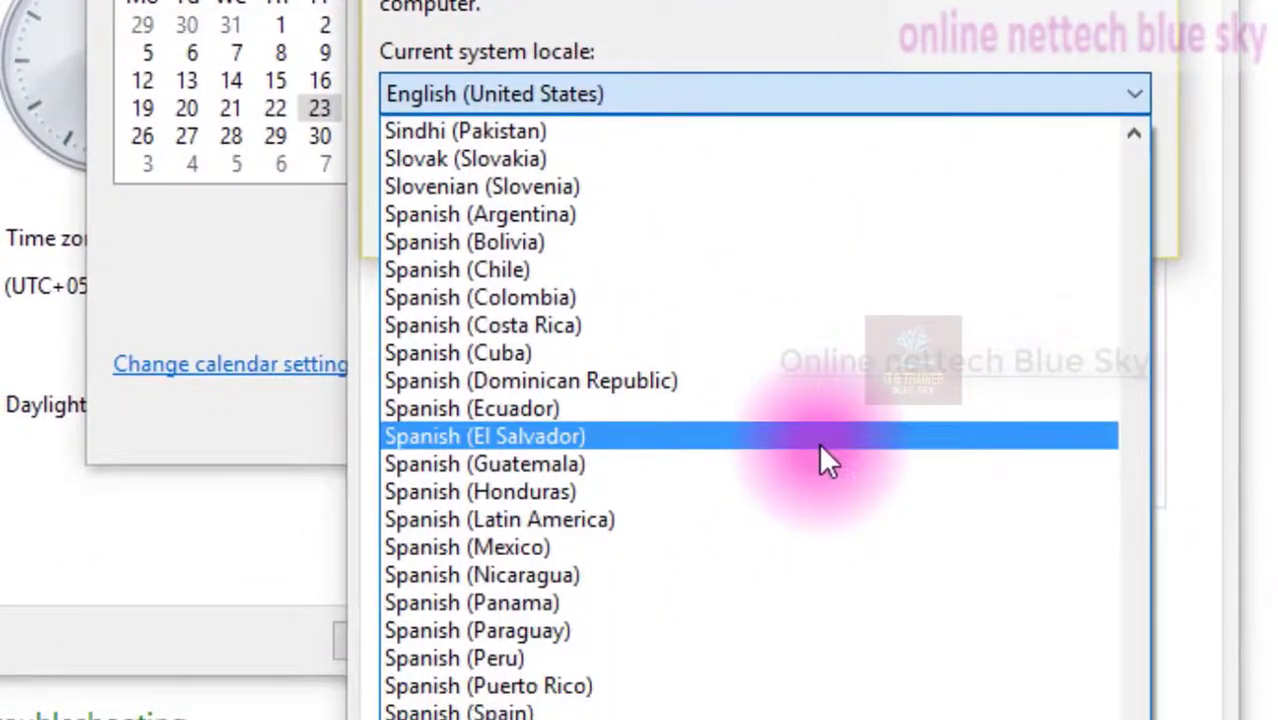
key("i")
key("n")
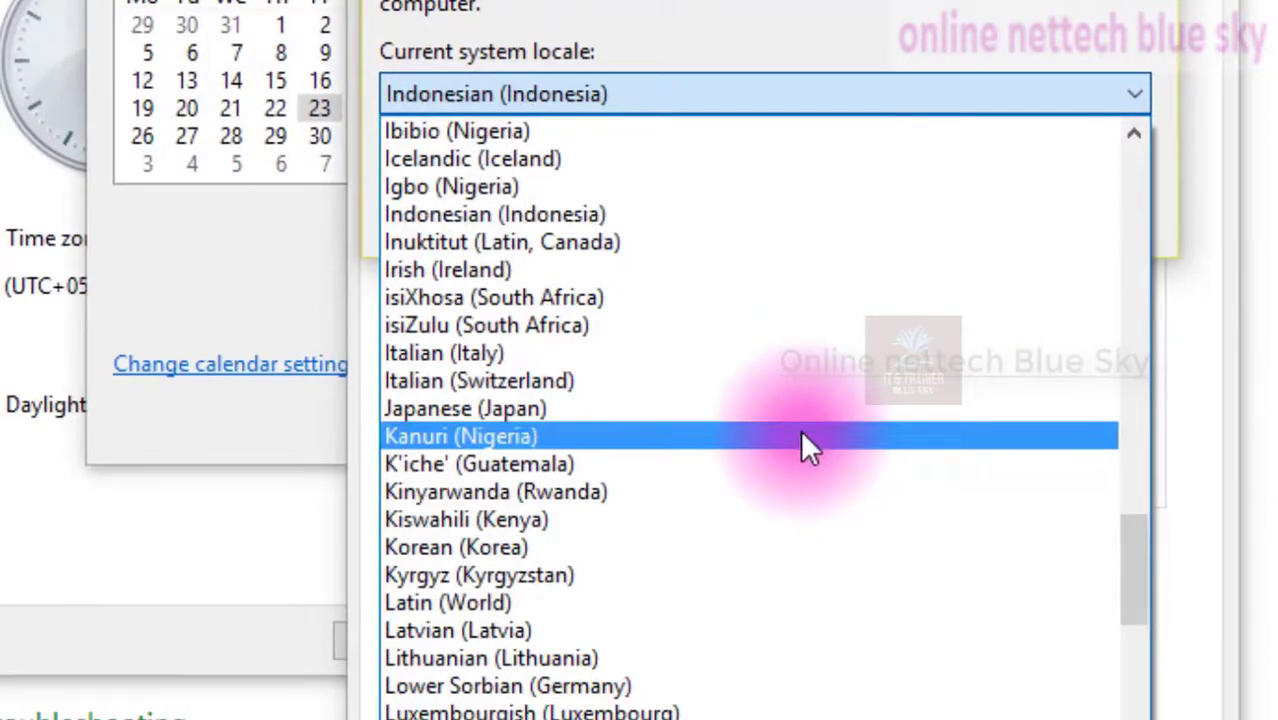
scroll(760, 480, "up", 20)
scroll(766, 488, "up", 10)
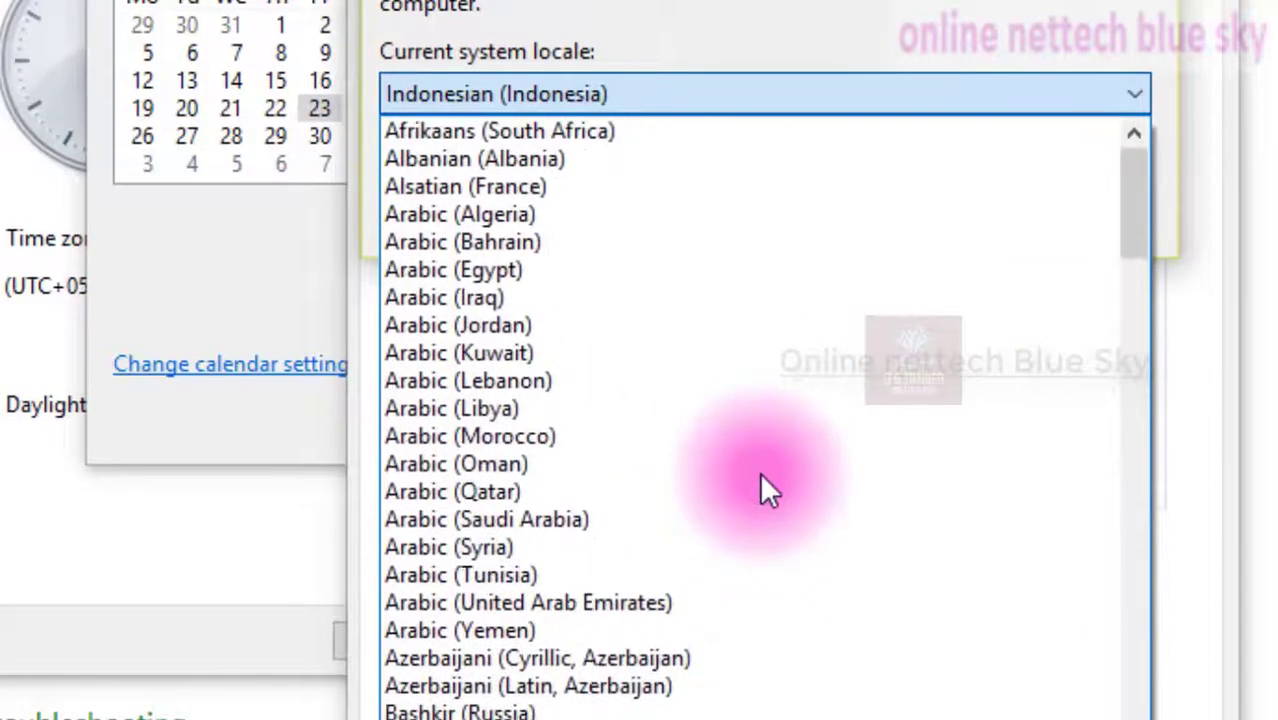
scroll(727, 320, "down", 9)
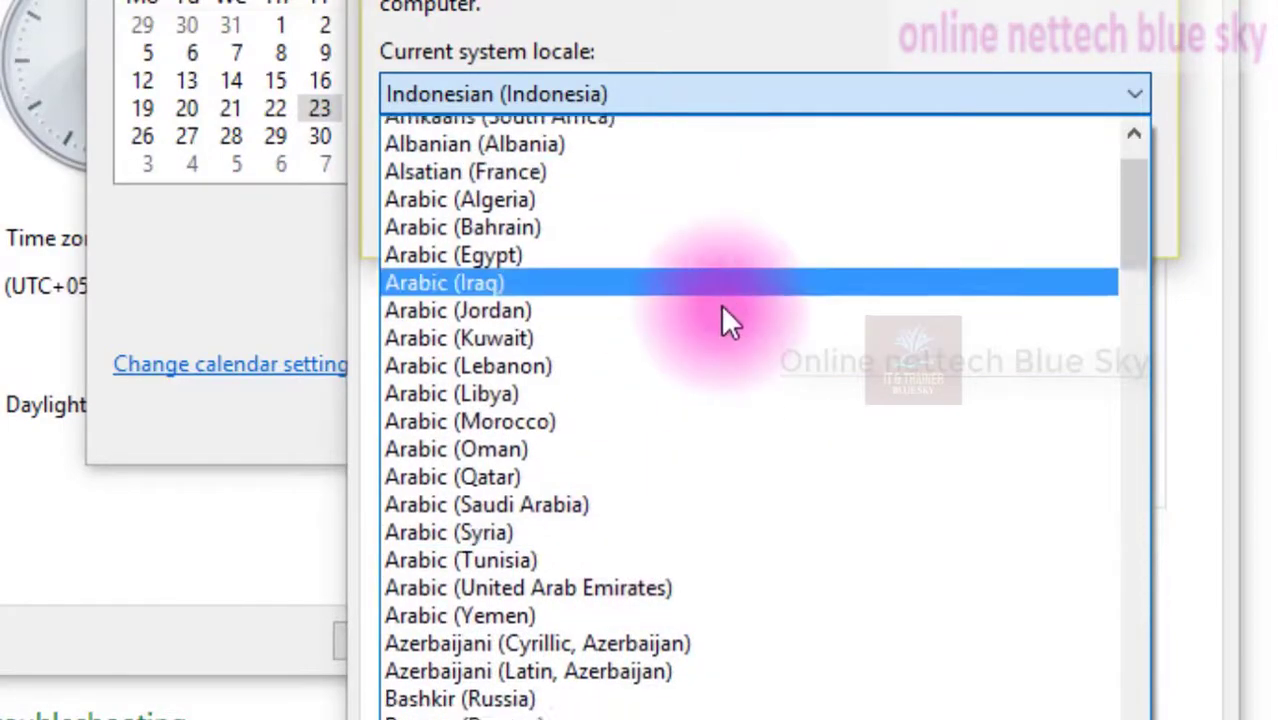
scroll(727, 320, "down", 20)
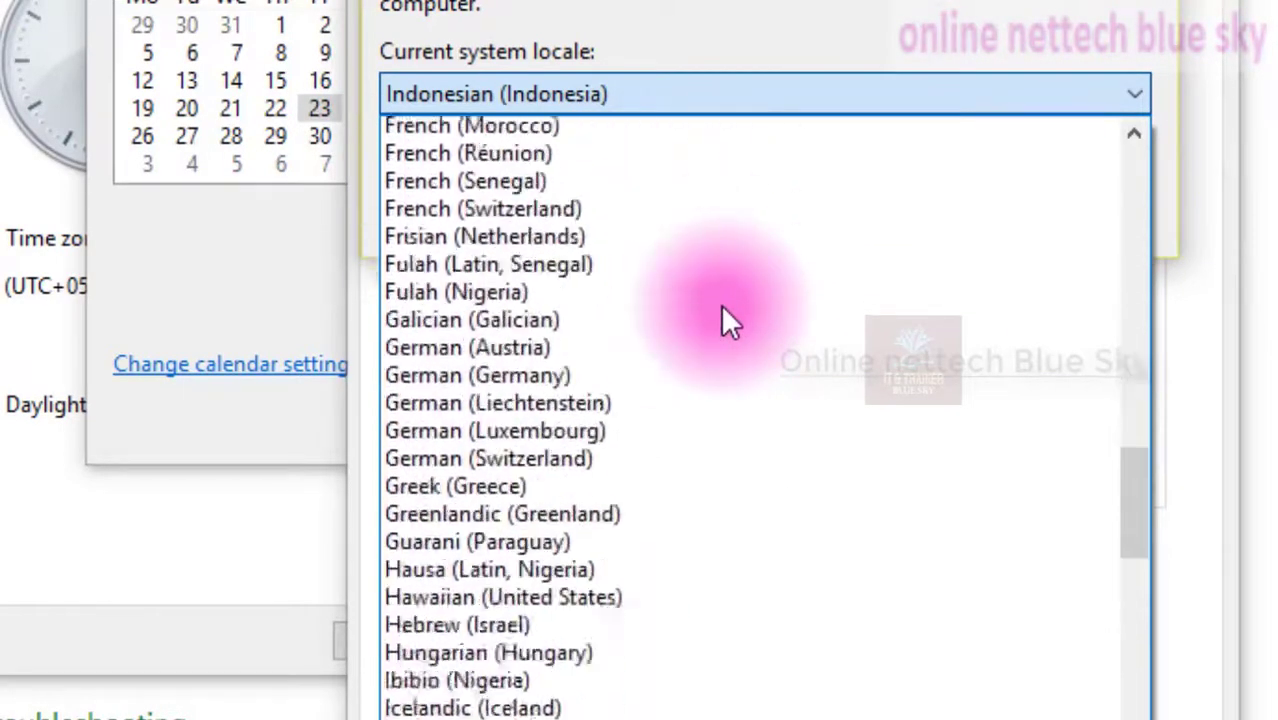
scroll(727, 320, "down", 20)
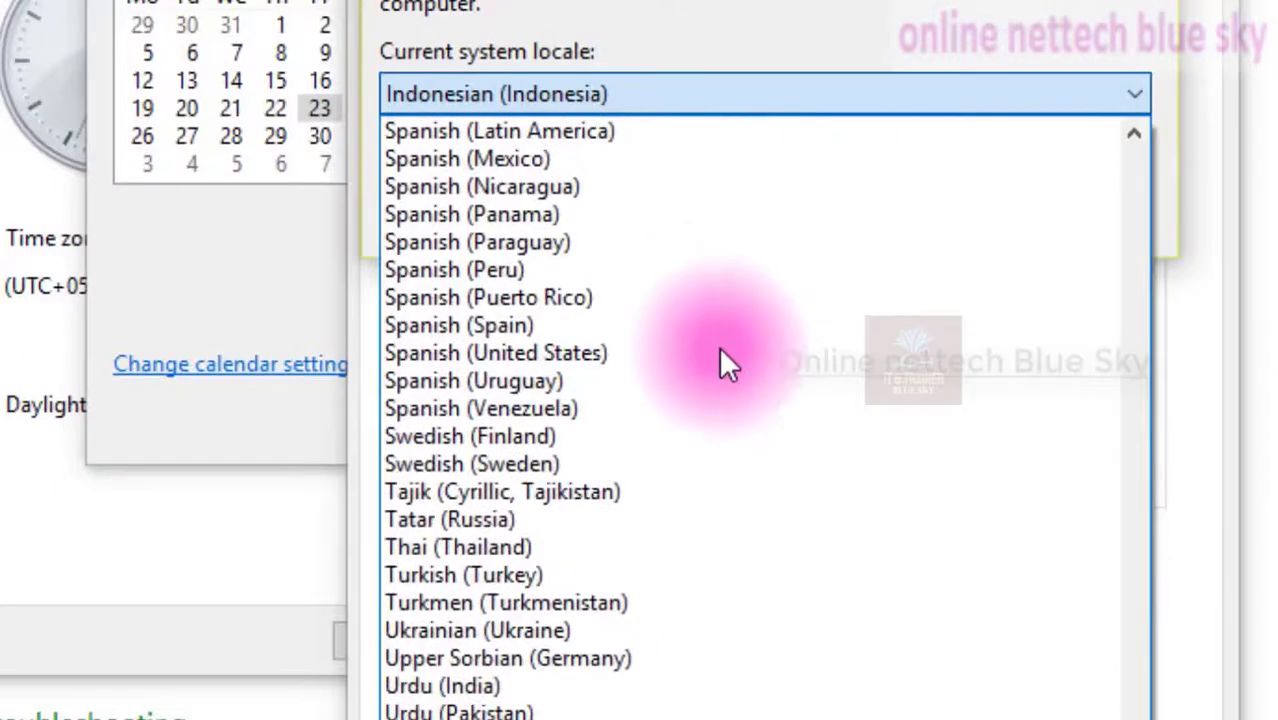
left_click(1221, 420)
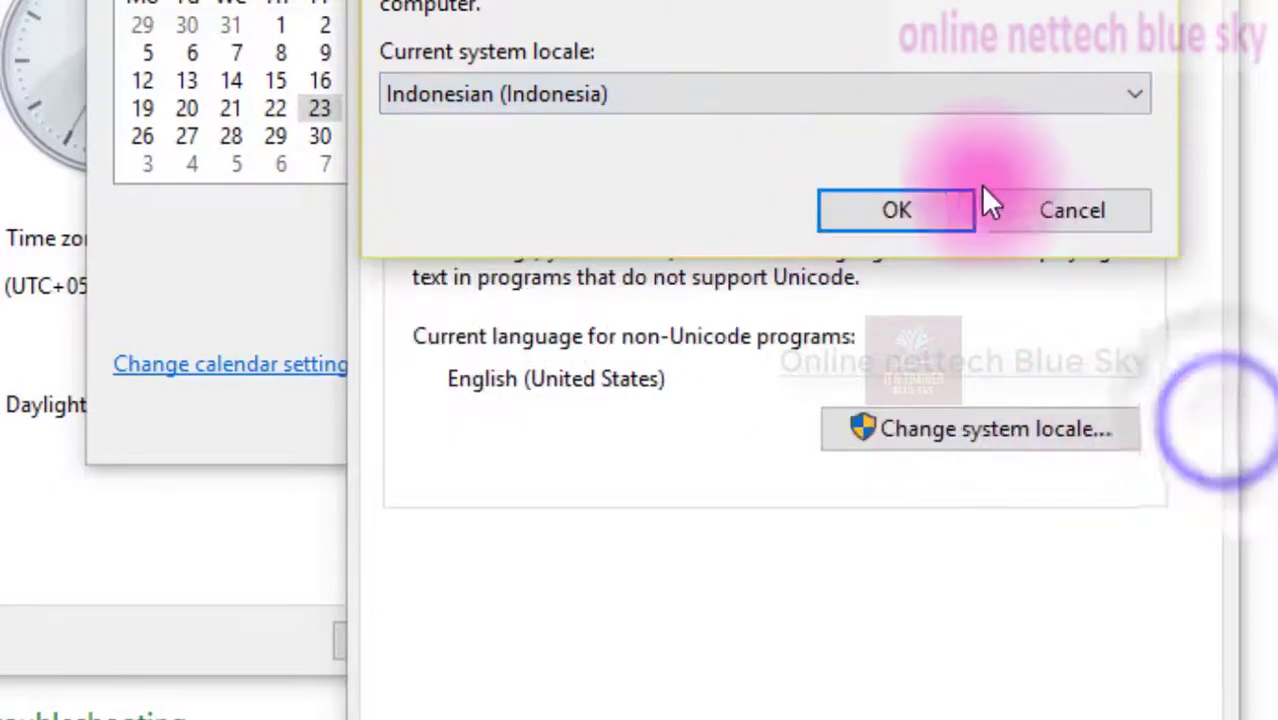
left_click(1027, 214)
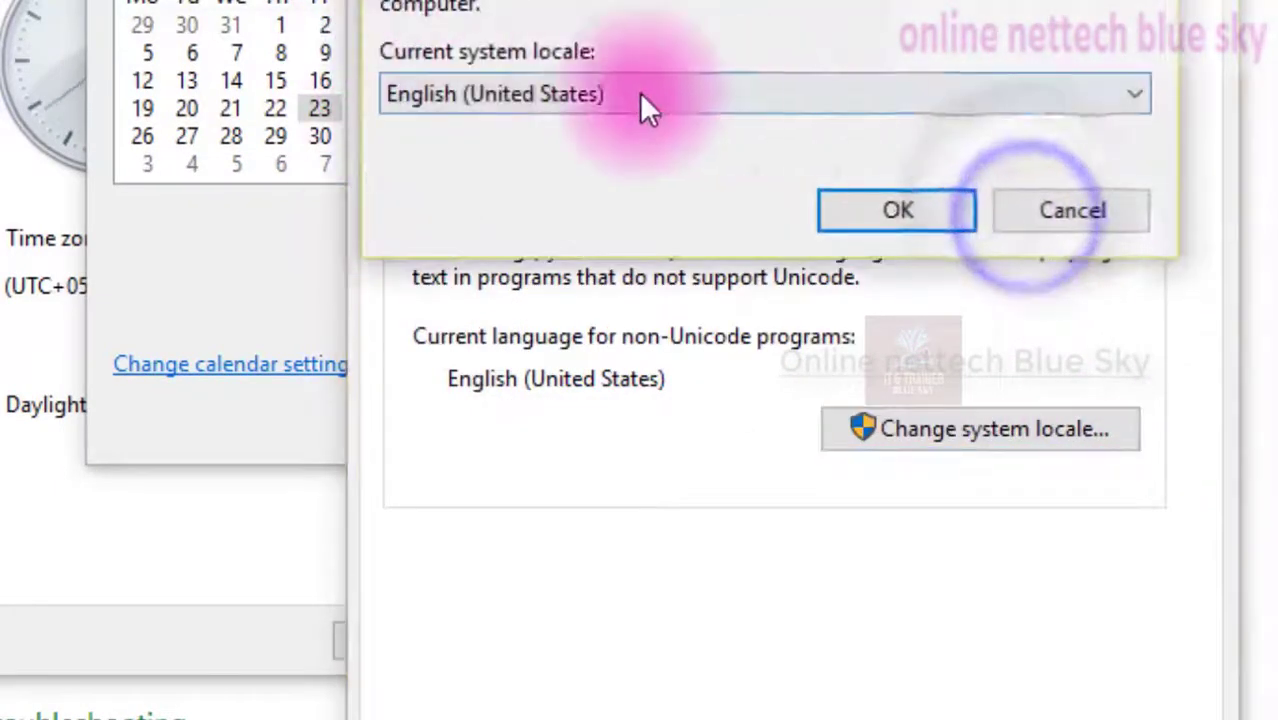
left_click(1043, 215)
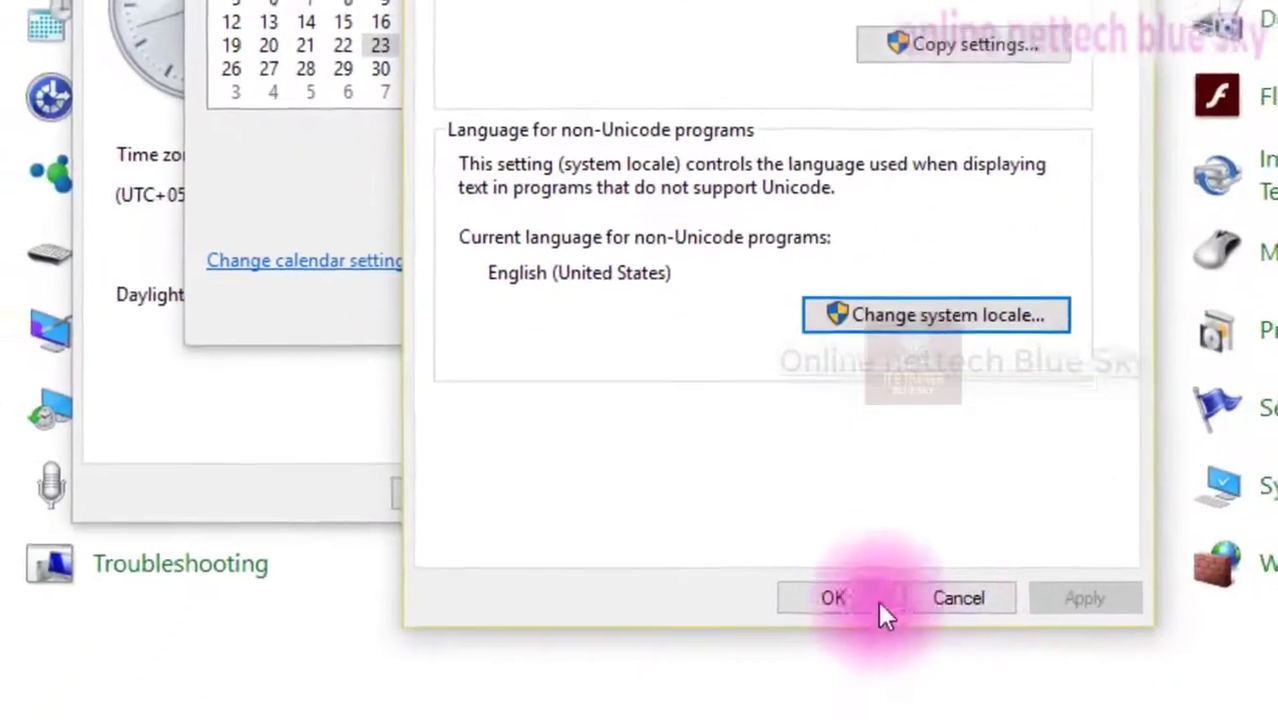
Close the regional settings and browse the time zone list, keeping (UTC+05:30) Chennai, Kolkata, Mumbai, New Delhi
left_click(880, 714)
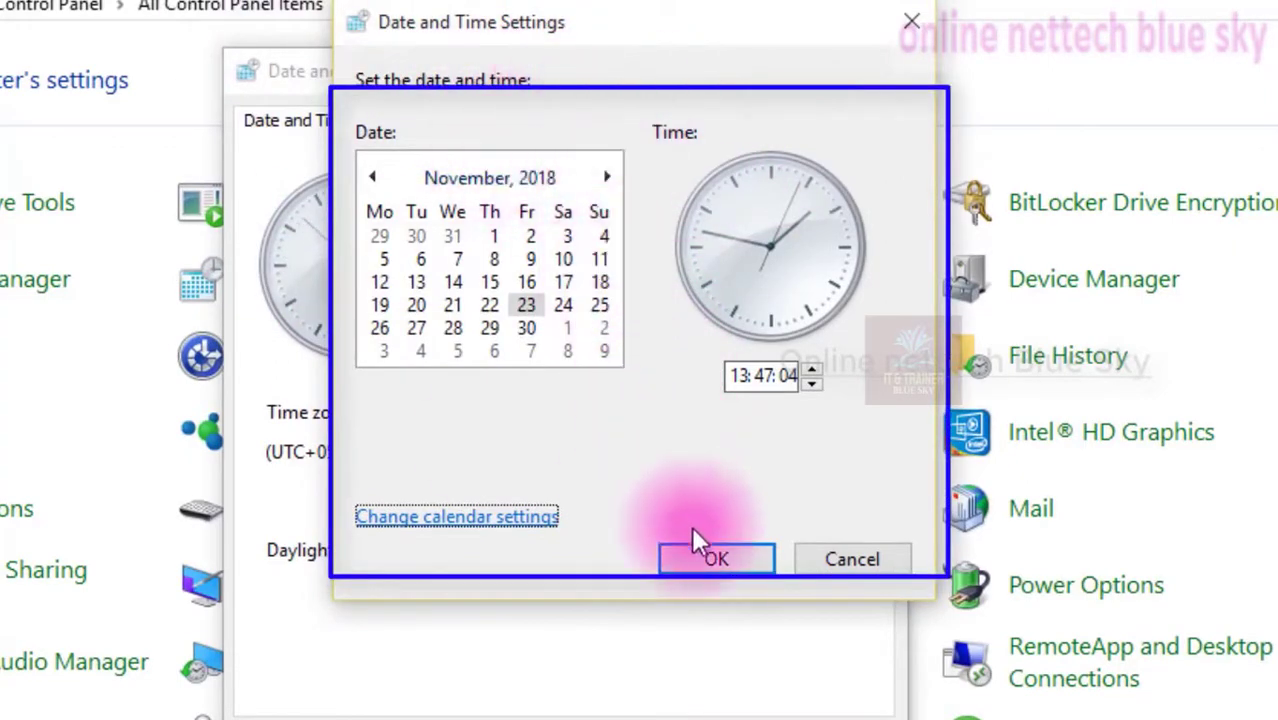
left_click(720, 562)
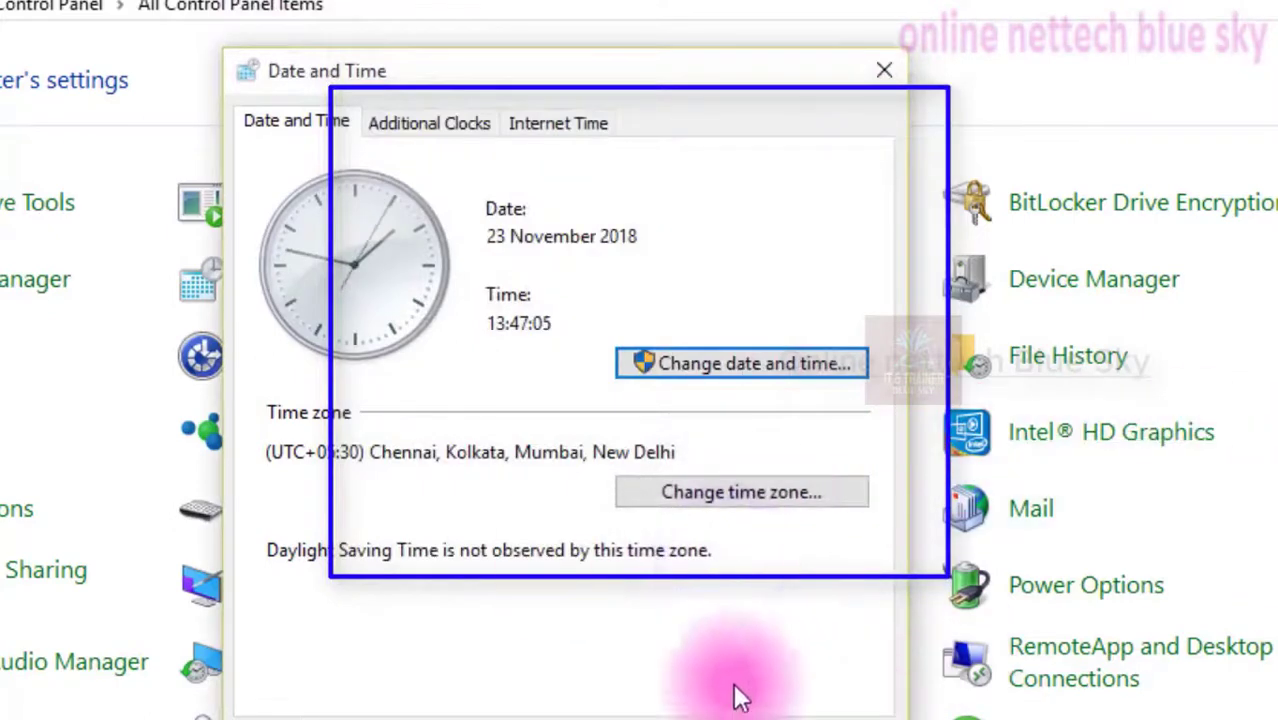
left_click(711, 495)
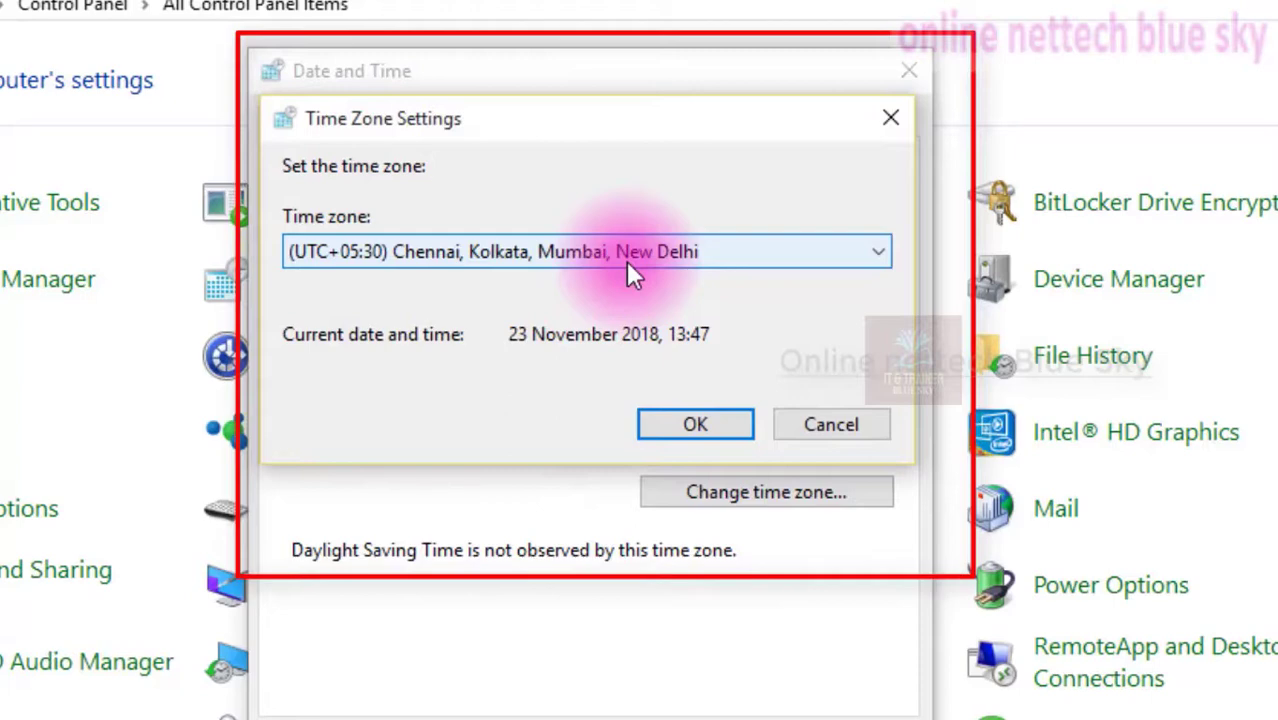
left_click(626, 258)
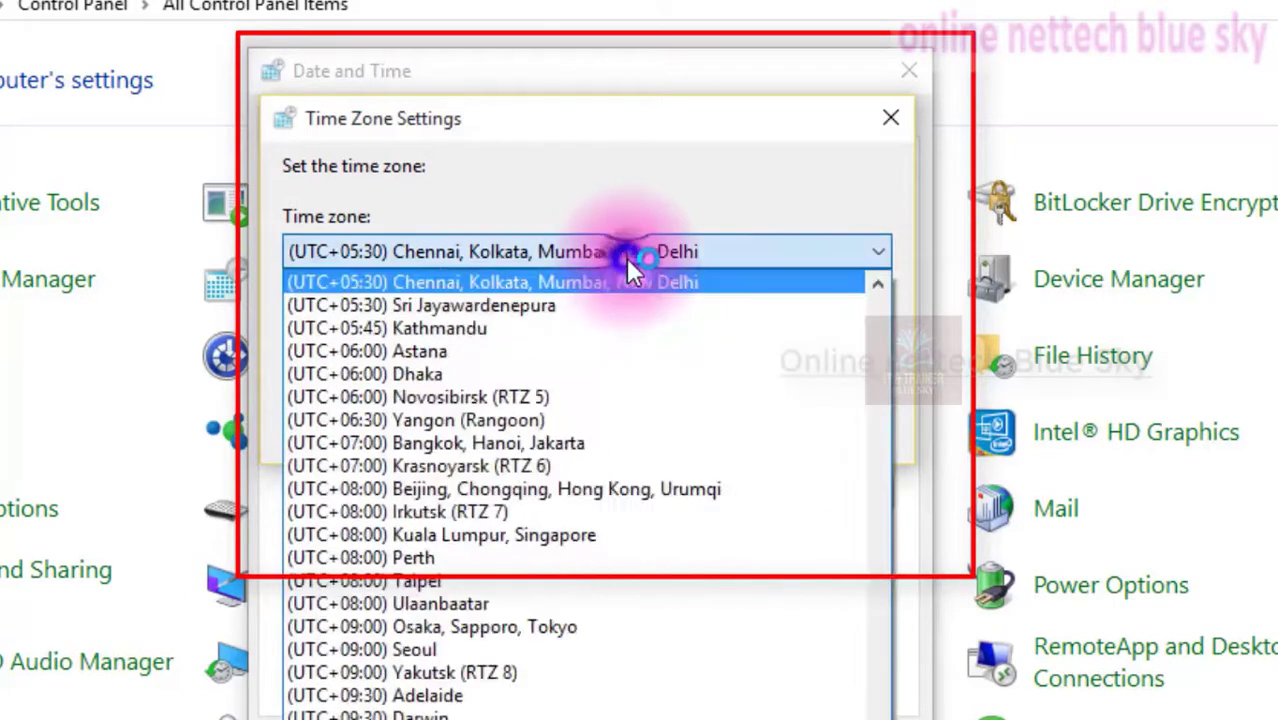
left_click(571, 287)
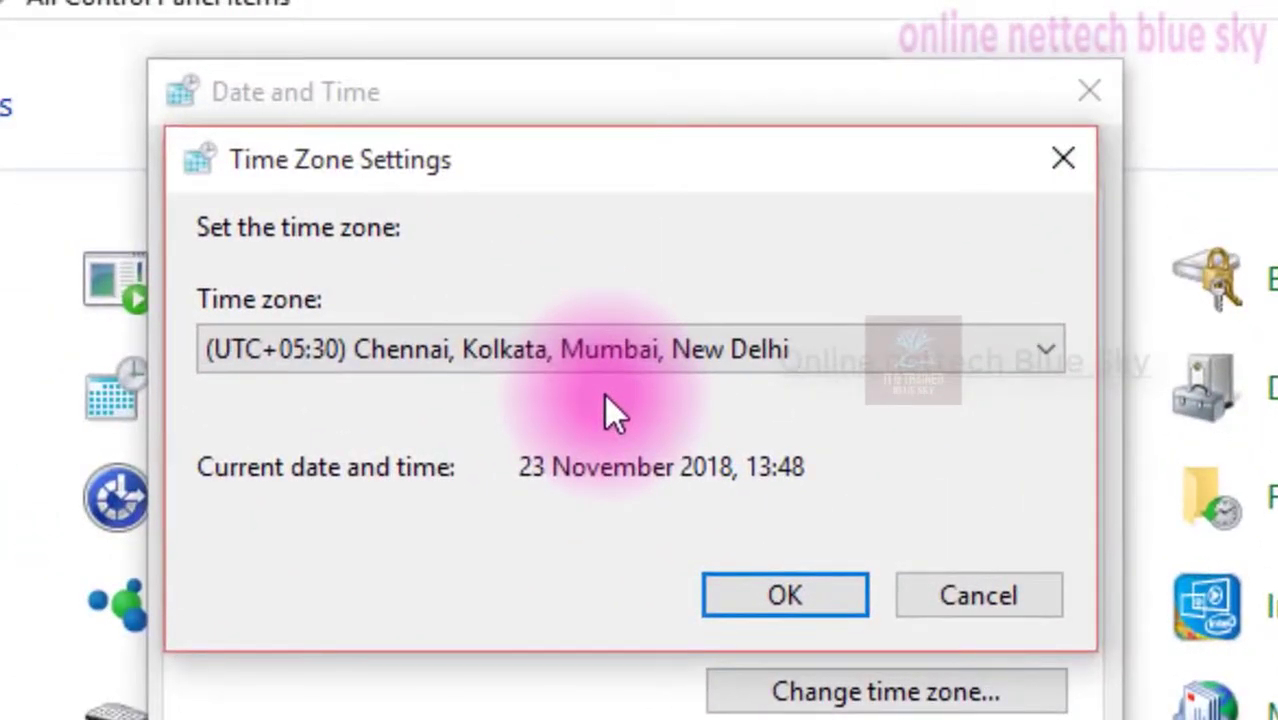
left_click(578, 358)
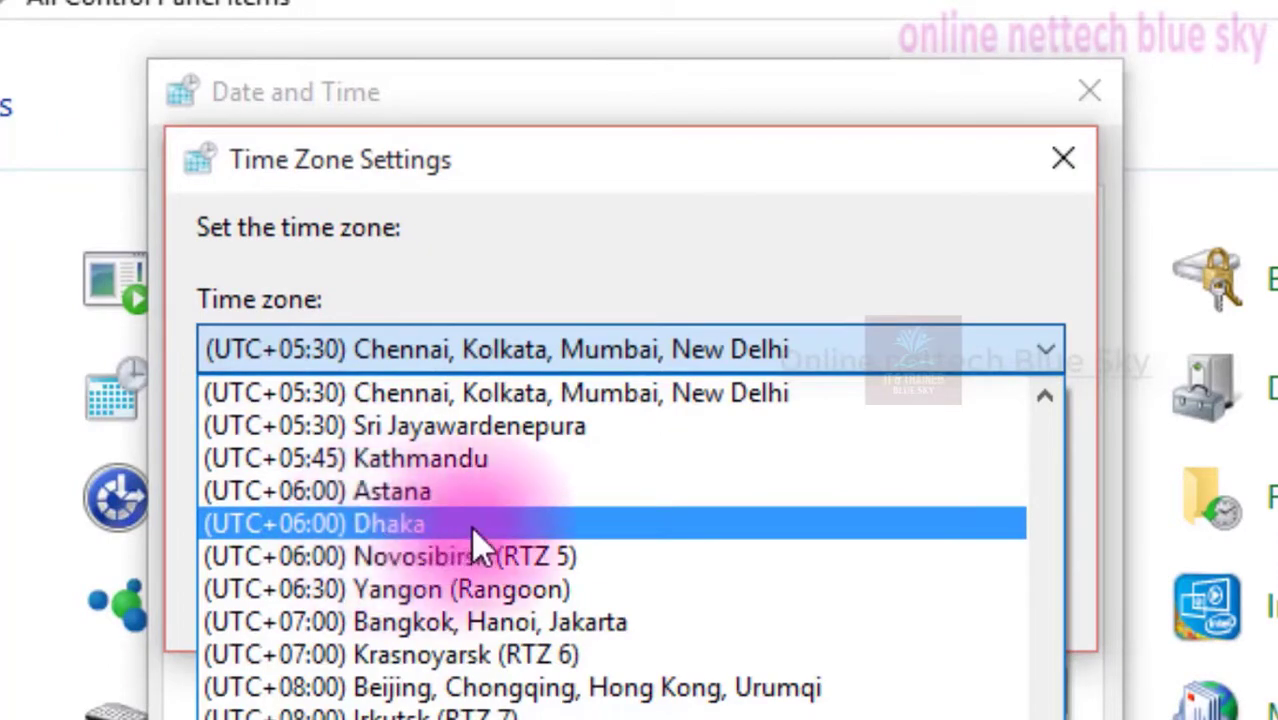
scroll(476, 530, "up", 20)
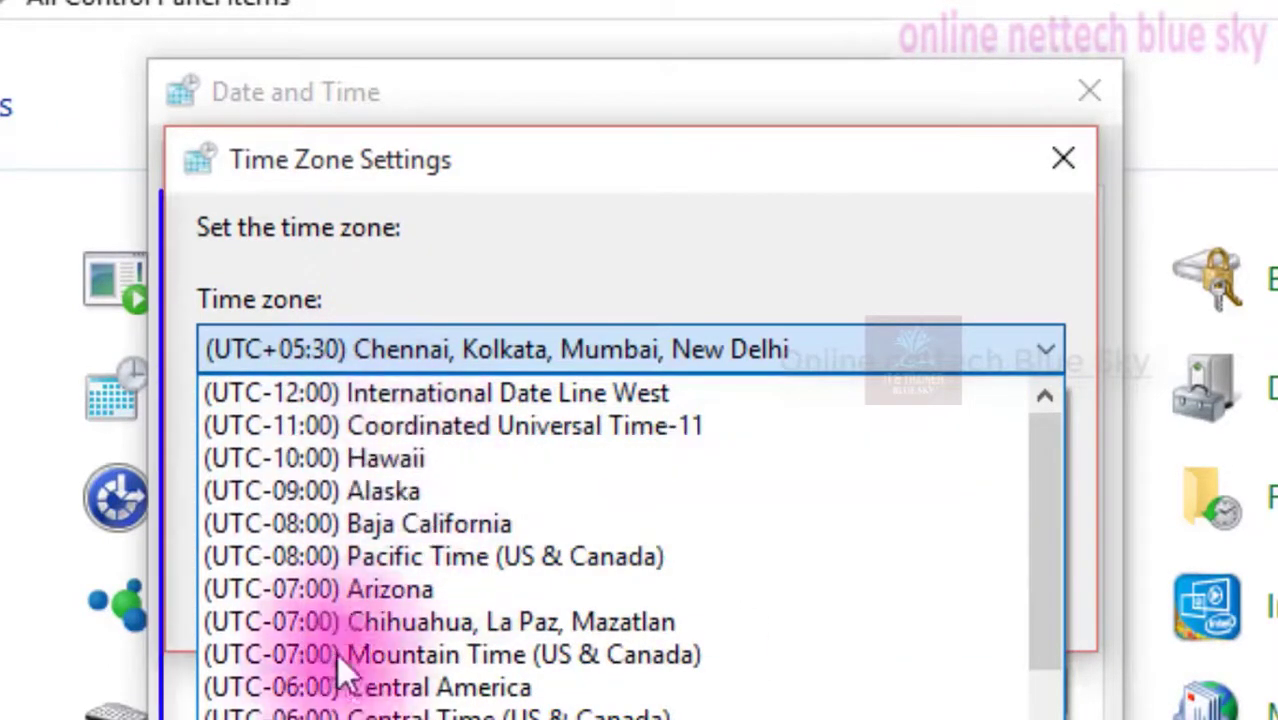
scroll(338, 630, "down", 5)
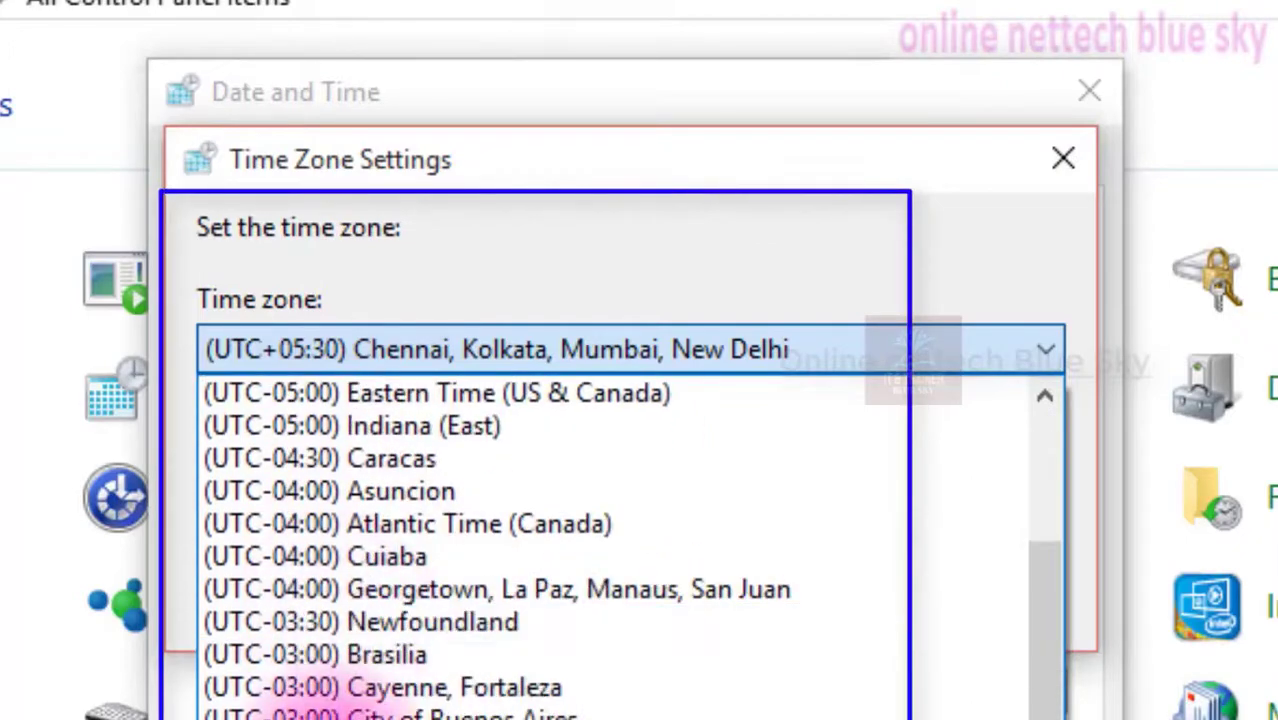
scroll(345, 660, "down", 11)
scroll(350, 700, "down", 9)
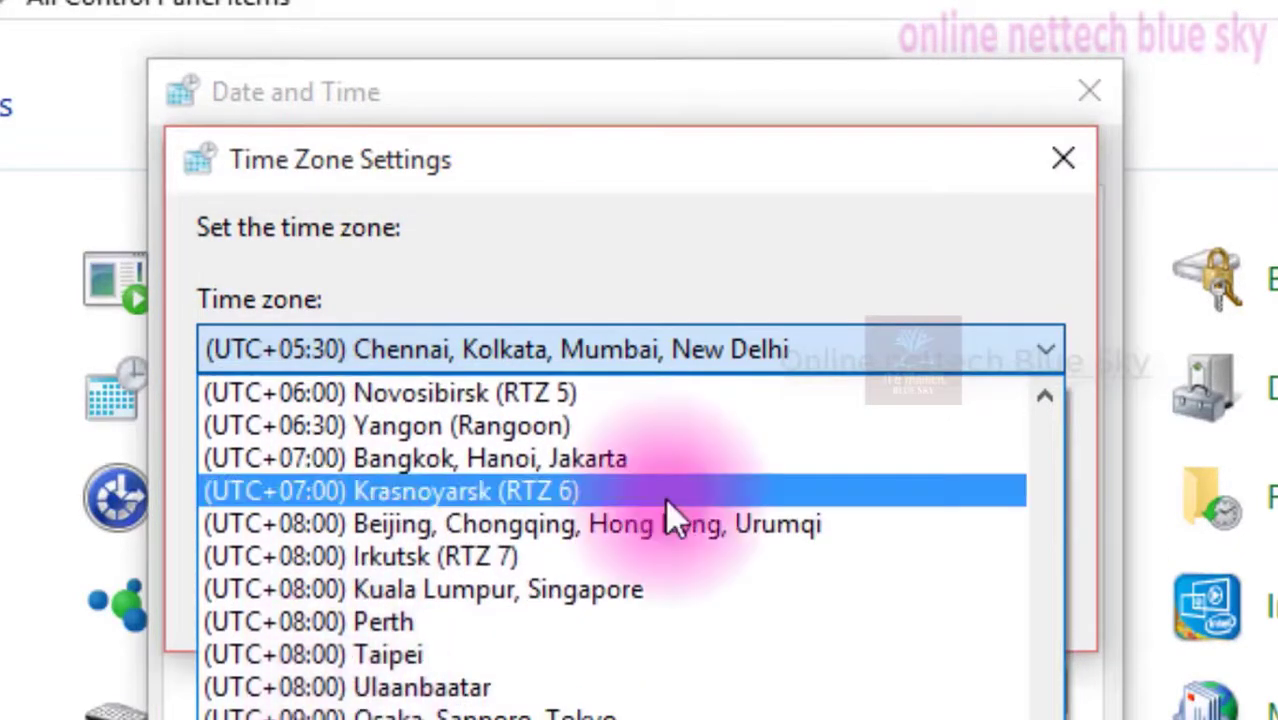
left_click(526, 191)
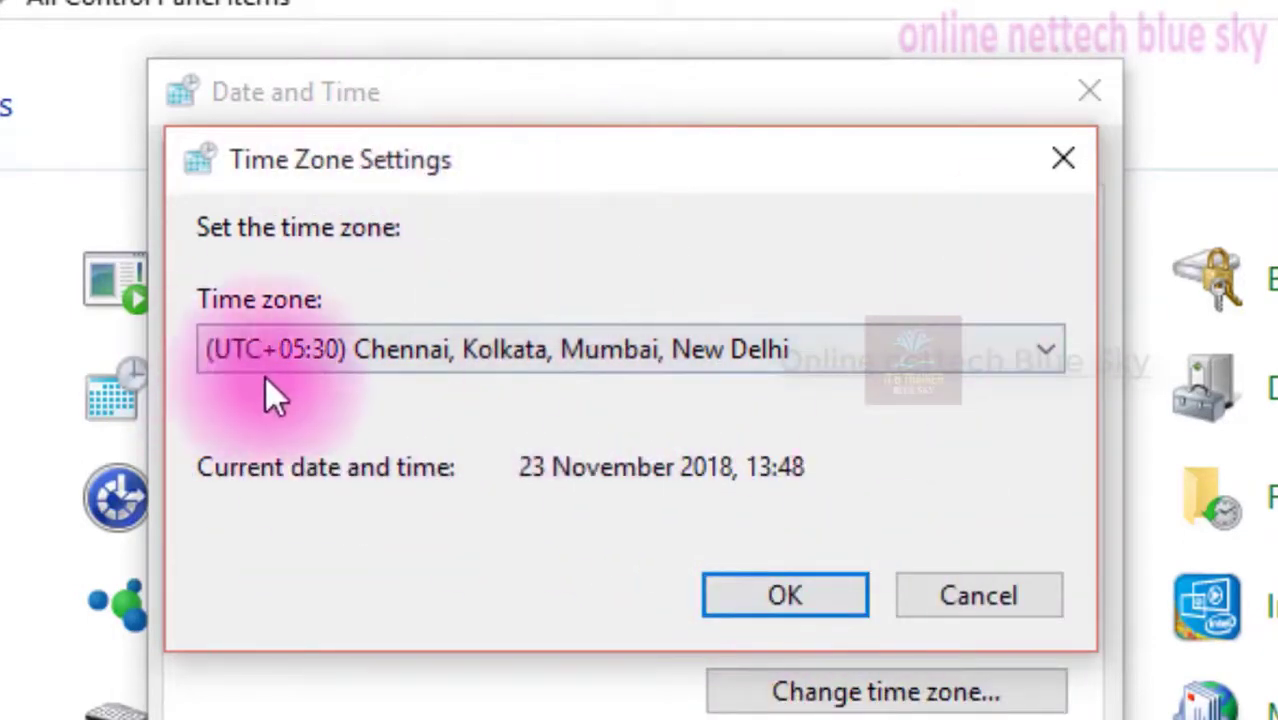
left_click(736, 590)
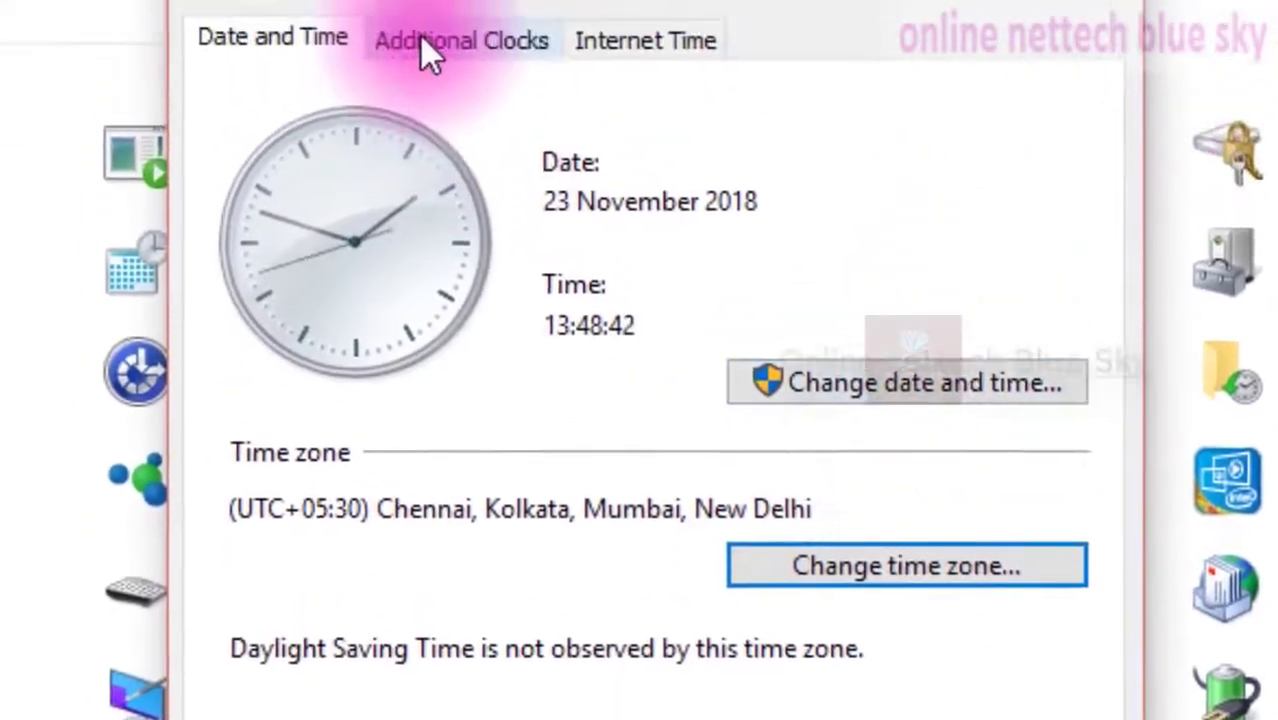
Open the additional clocks settings, view the taskbar clock, and enable both additional clocks
left_click(422, 42)
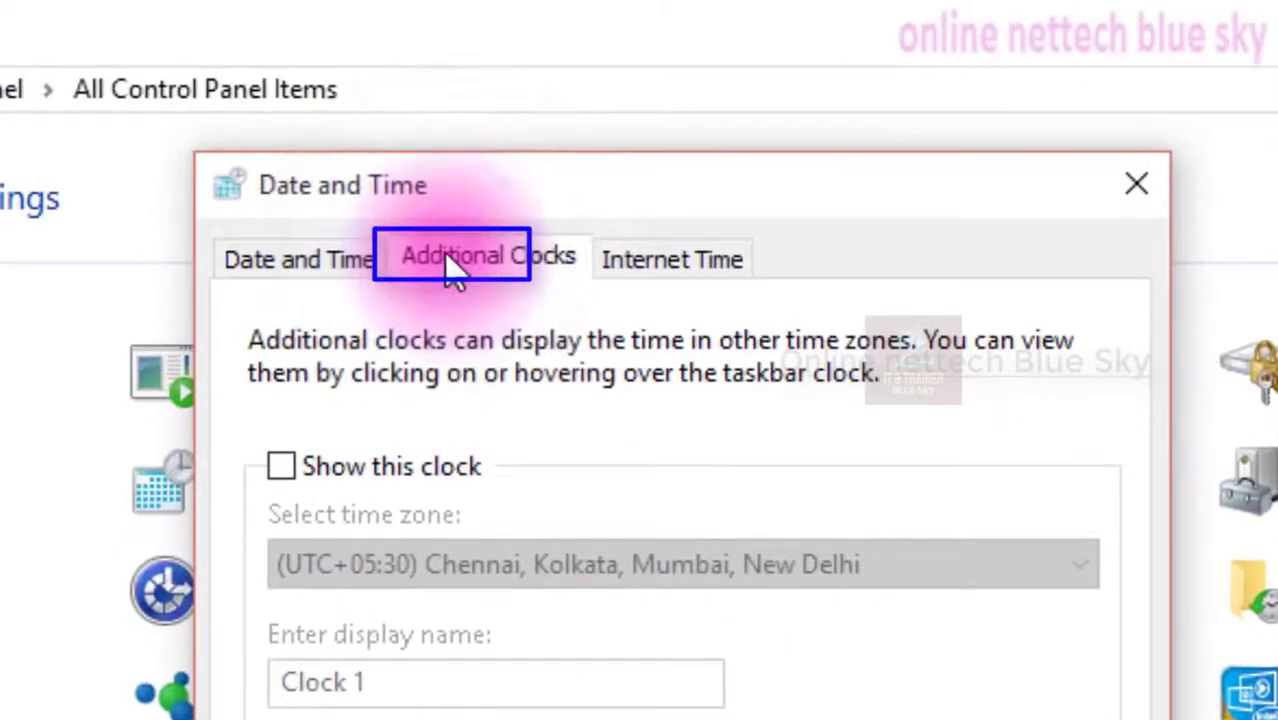
left_click(1268, 704)
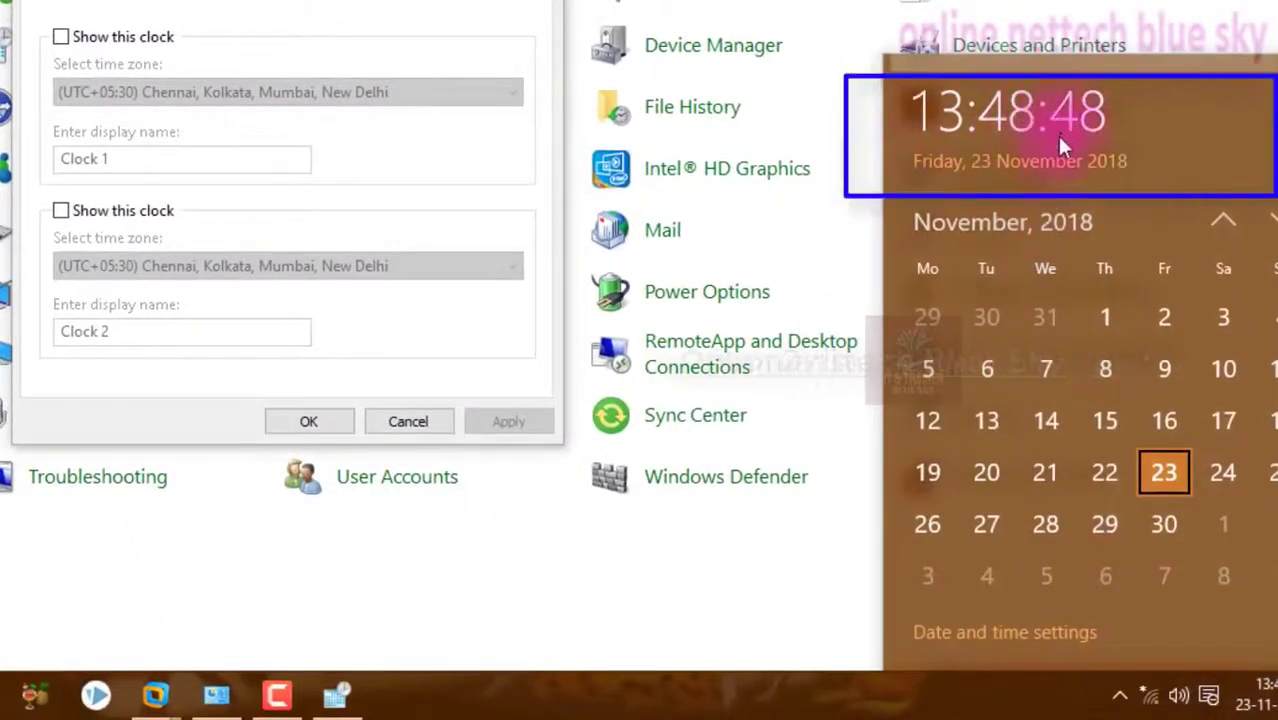
left_click(250, 3)
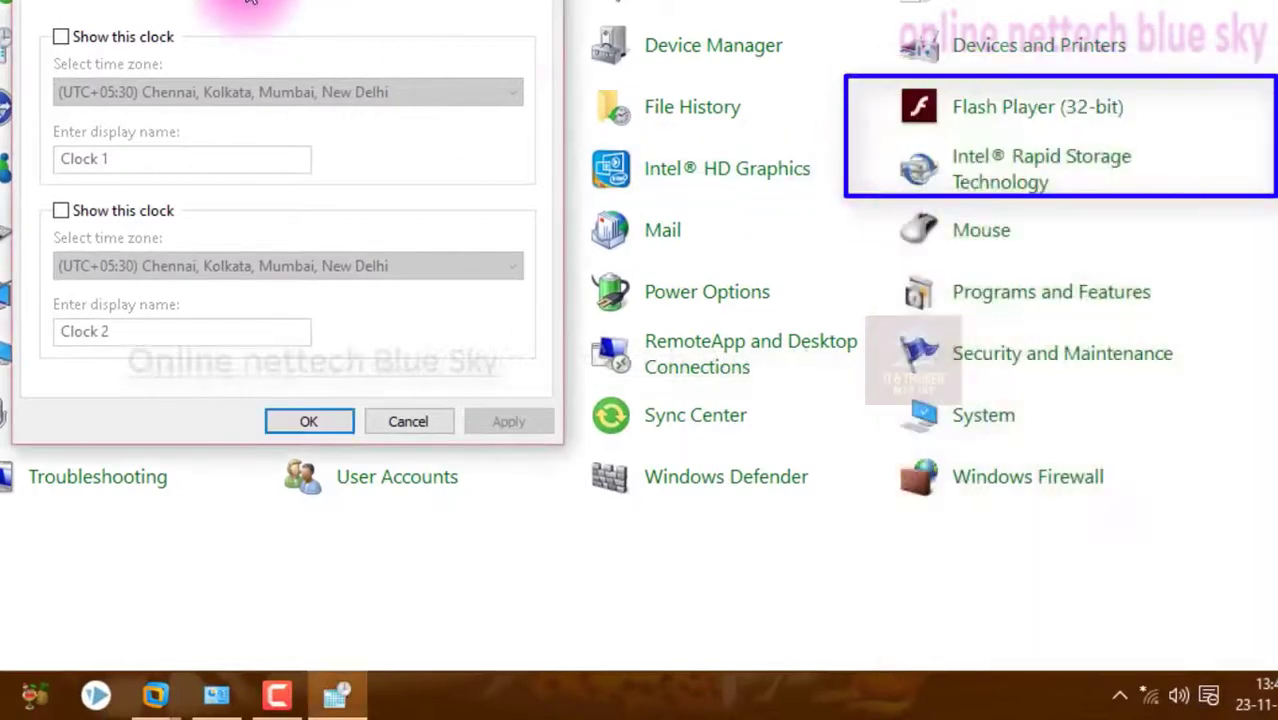
left_click(110, 35)
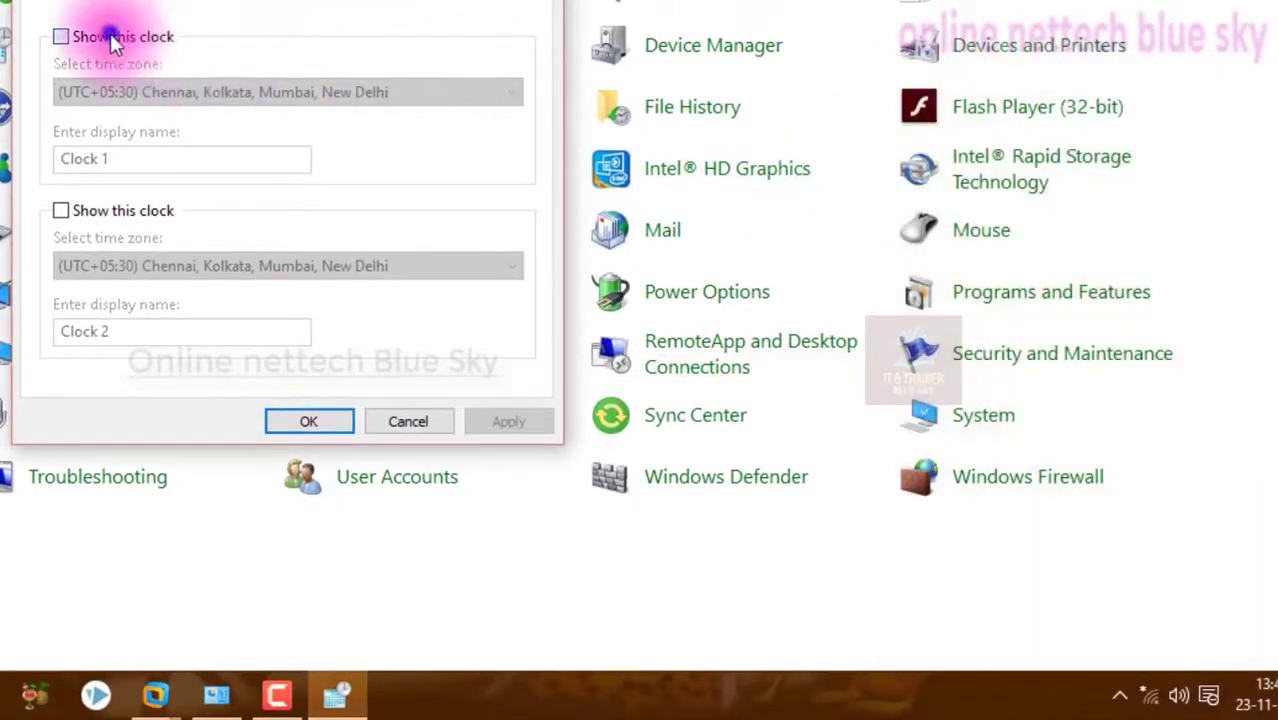
left_click(85, 202)
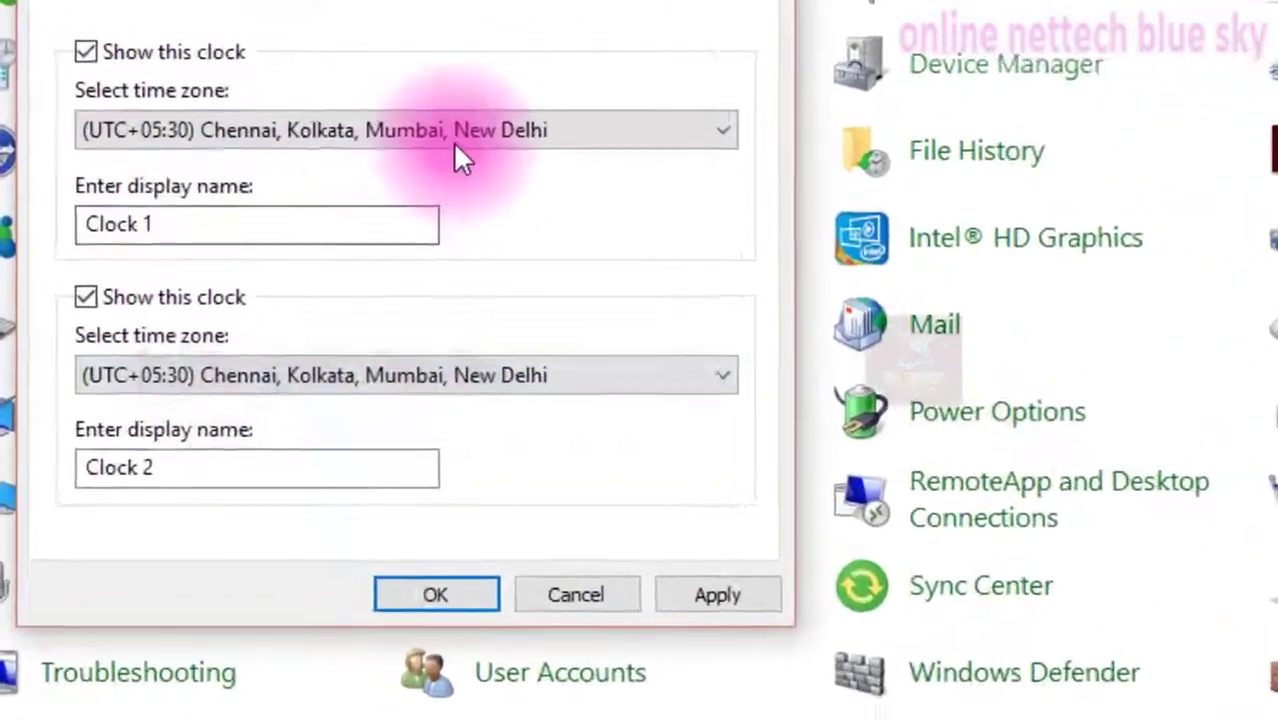
Browse the time zone list for the additional clock, keeping (UTC+05:30) Chennai, Kolkata, Mumbai, New Delhi
left_click(455, 140)
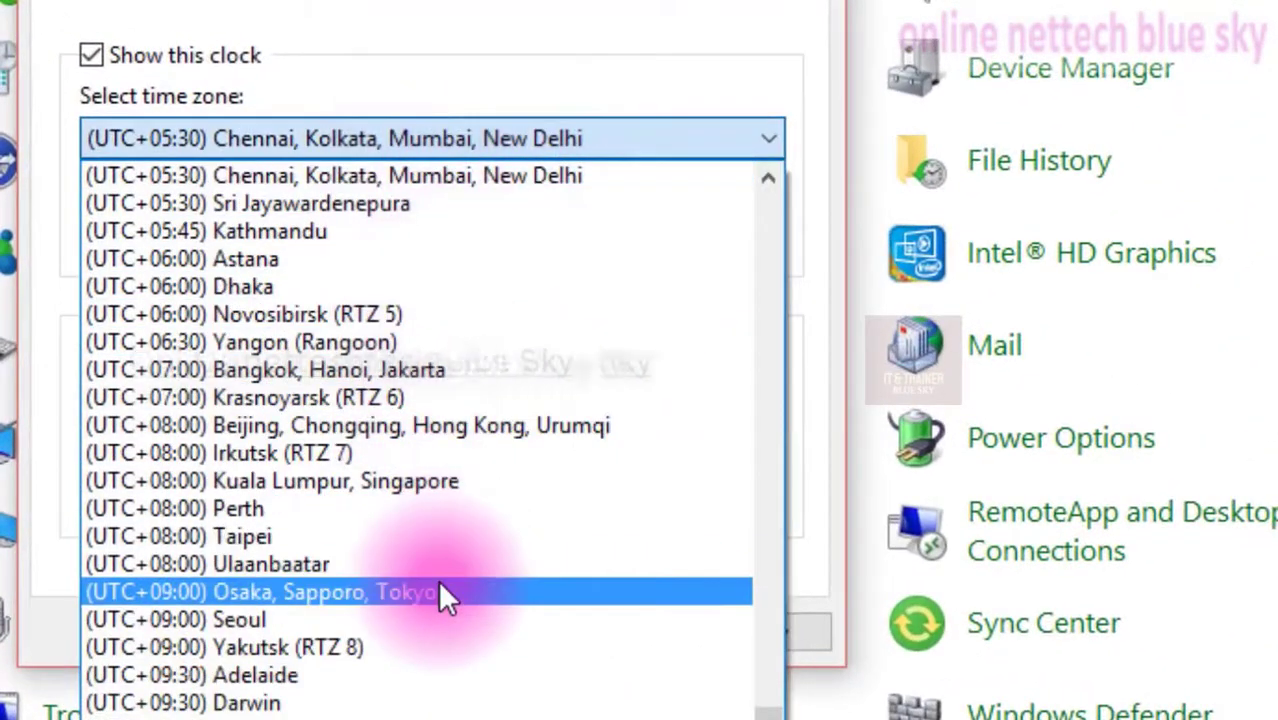
scroll(438, 581, "down", 2)
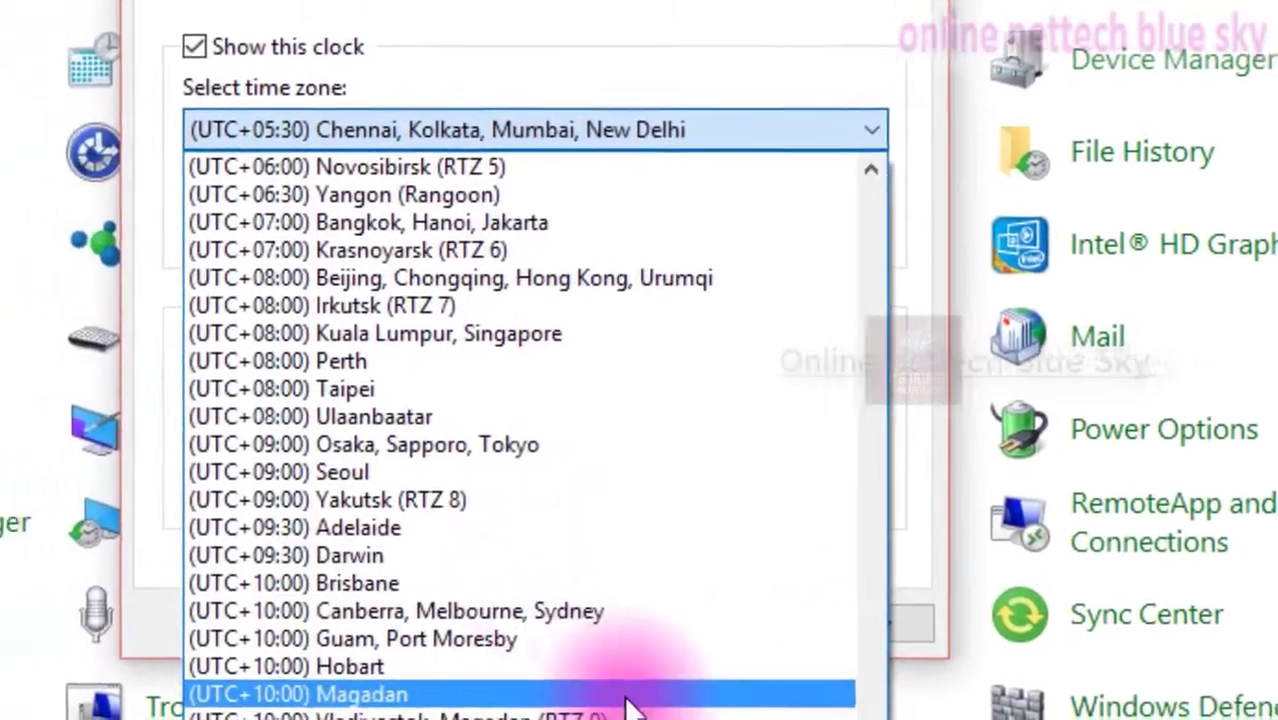
scroll(590, 660, "up", 13)
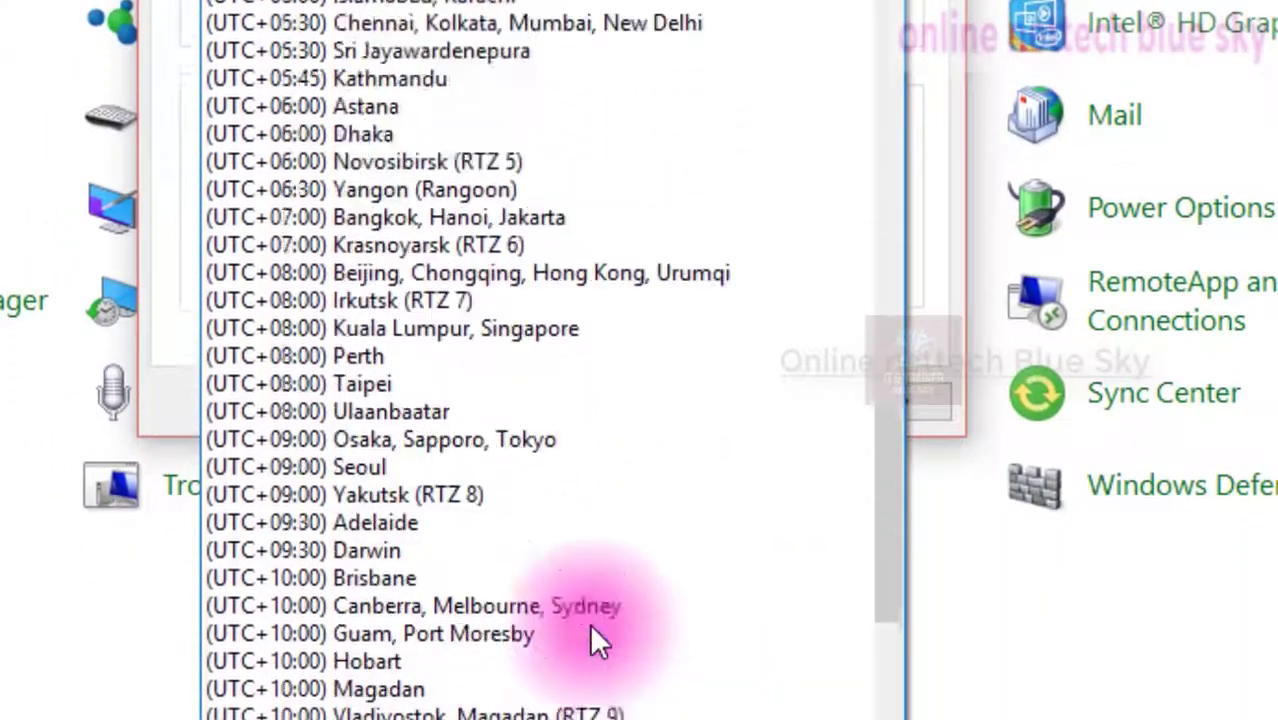
scroll(590, 628, "up", 5)
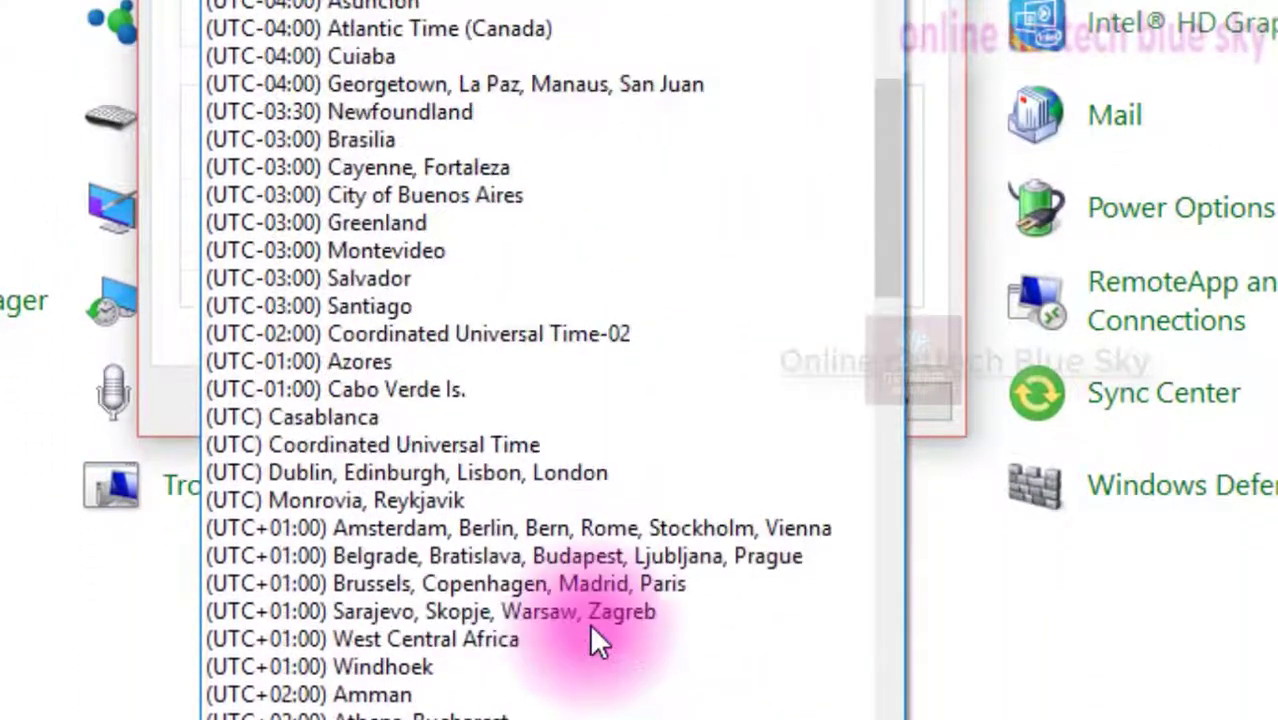
scroll(594, 630, "up", 5)
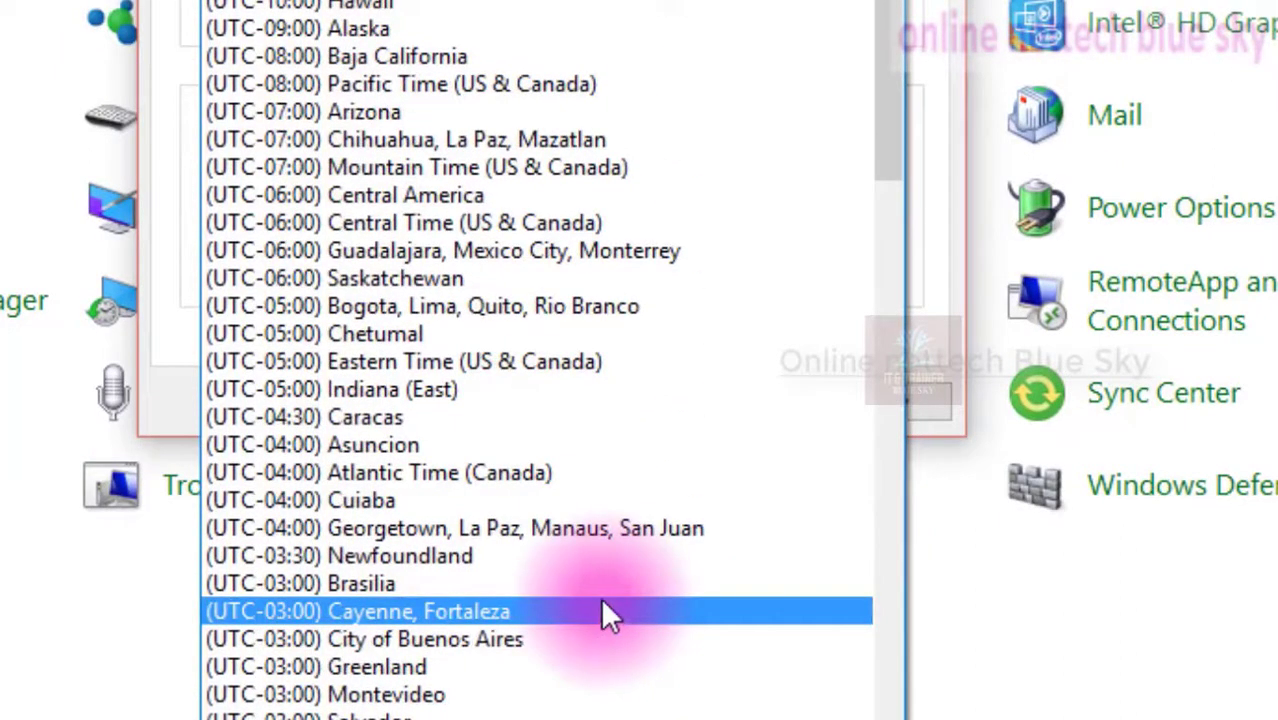
scroll(582, 395, "down", 2)
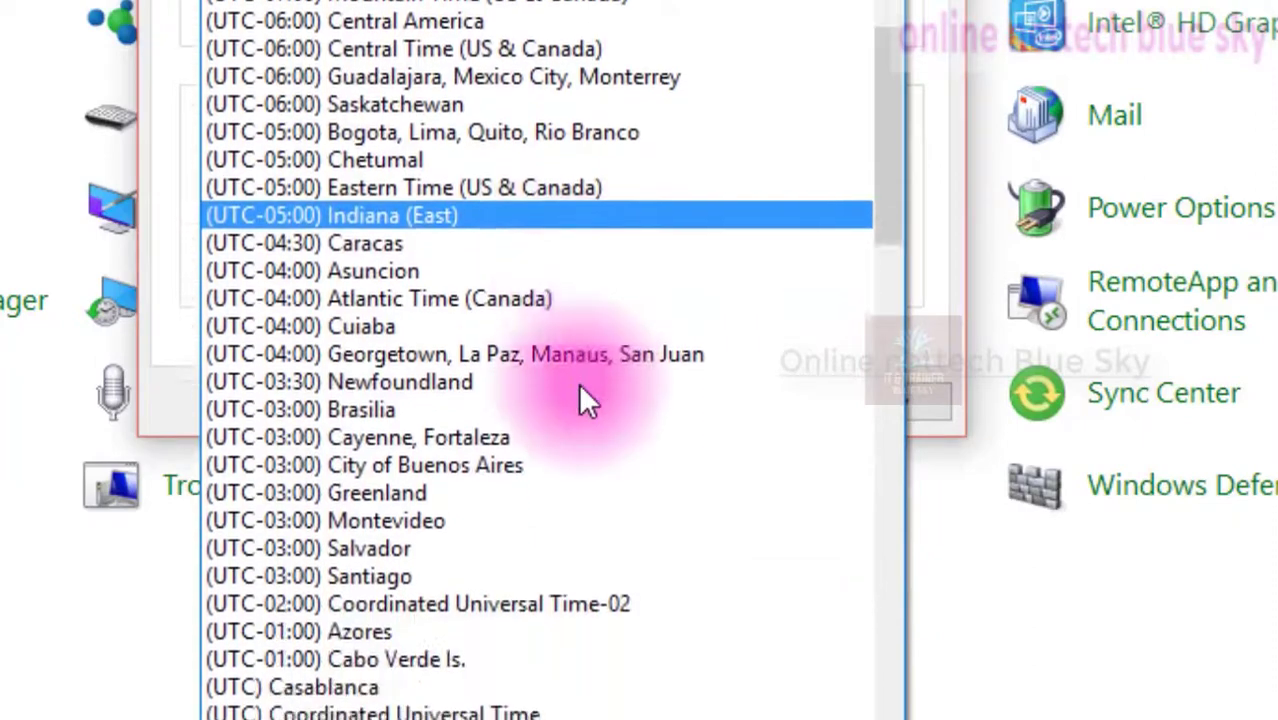
scroll(585, 400, "down", 6)
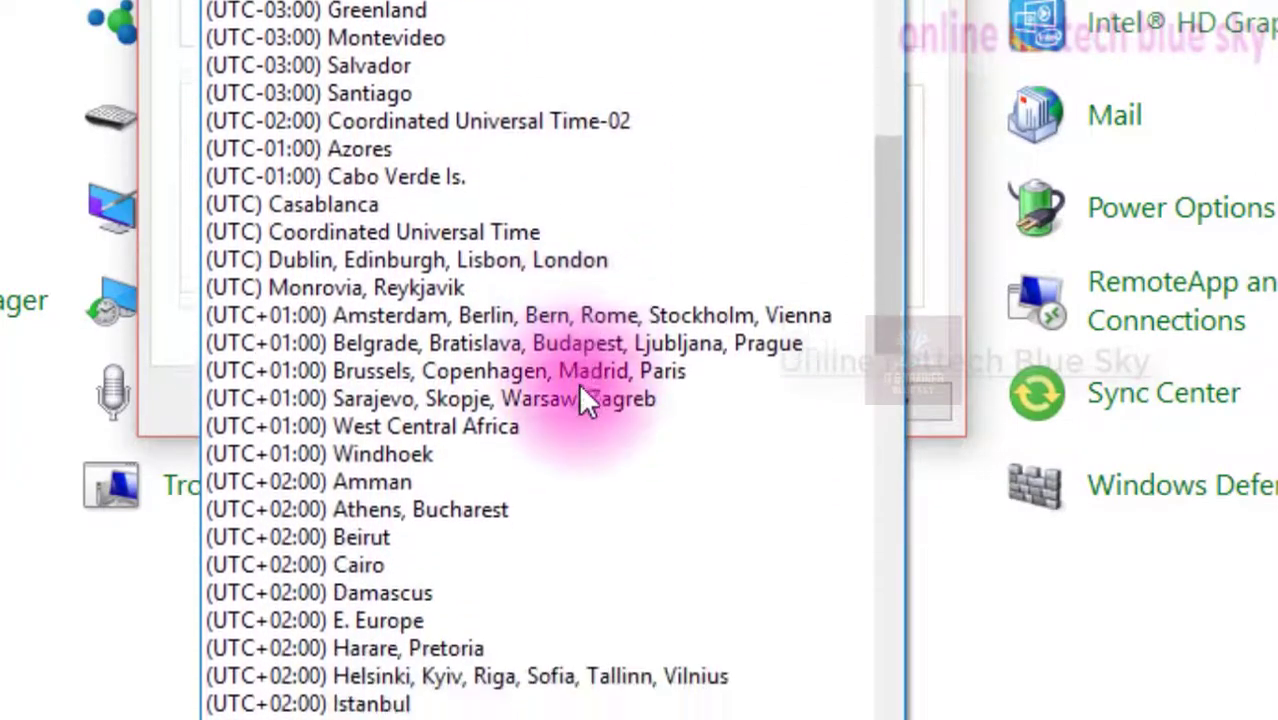
scroll(585, 395, "down", 4)
scroll(532, 218, "down", 6)
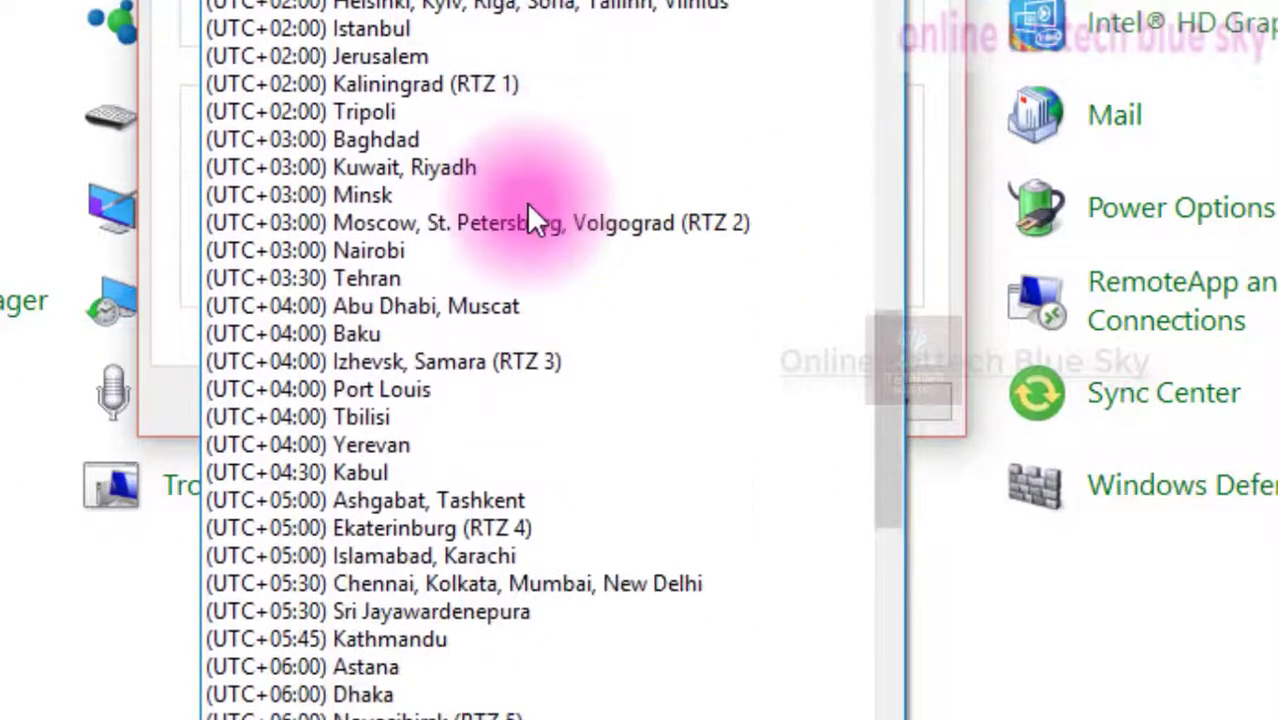
scroll(637, 296, "up", 1)
scroll(637, 296, "down", 5)
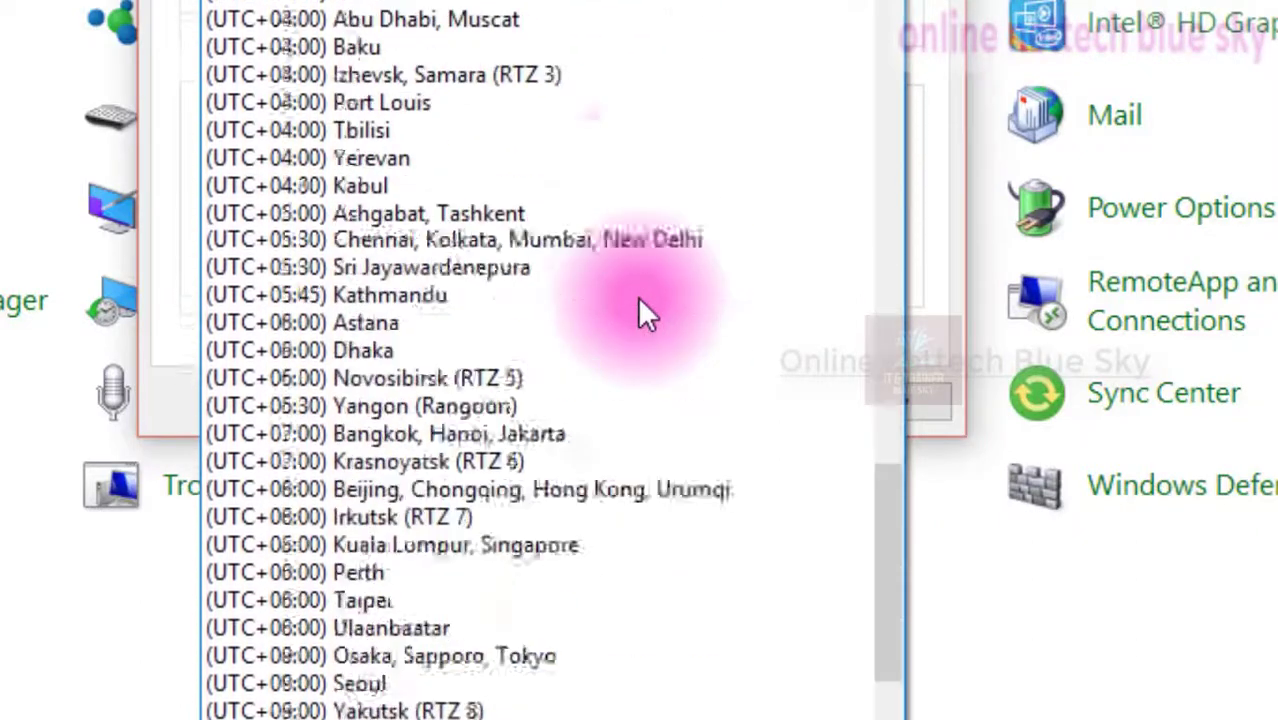
scroll(637, 296, "down", 5)
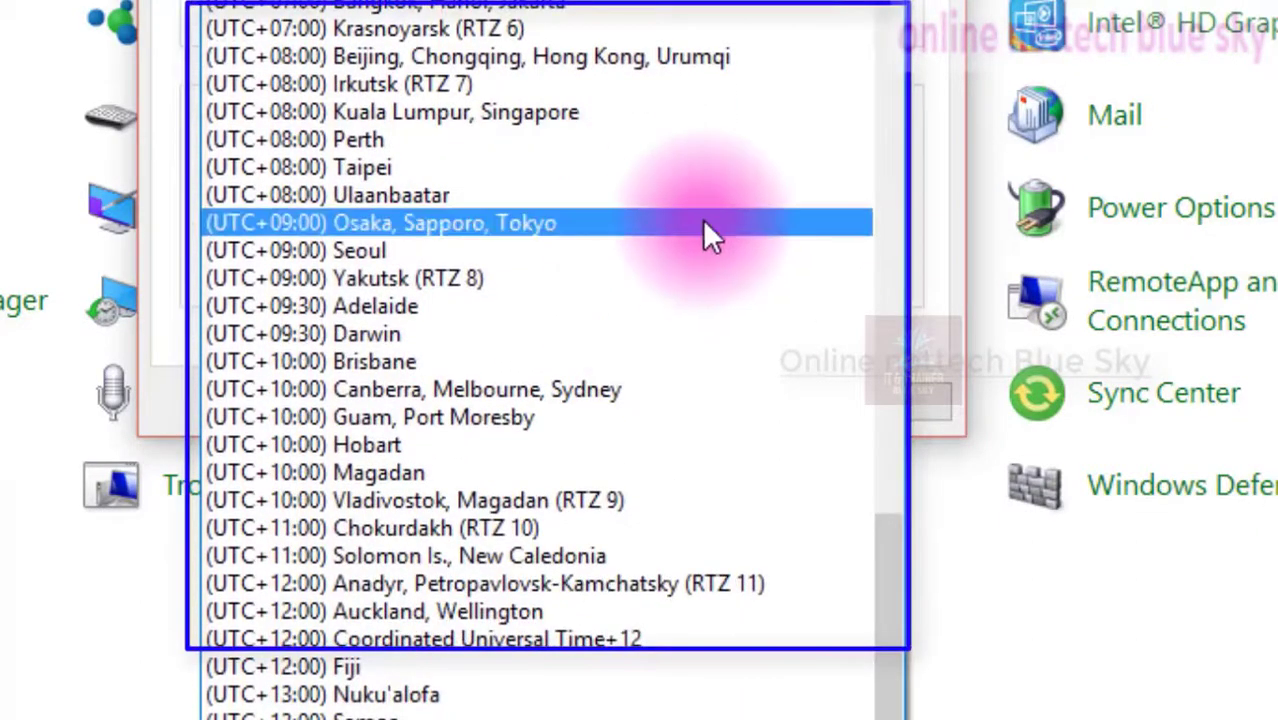
scroll(606, 139, "up", 20)
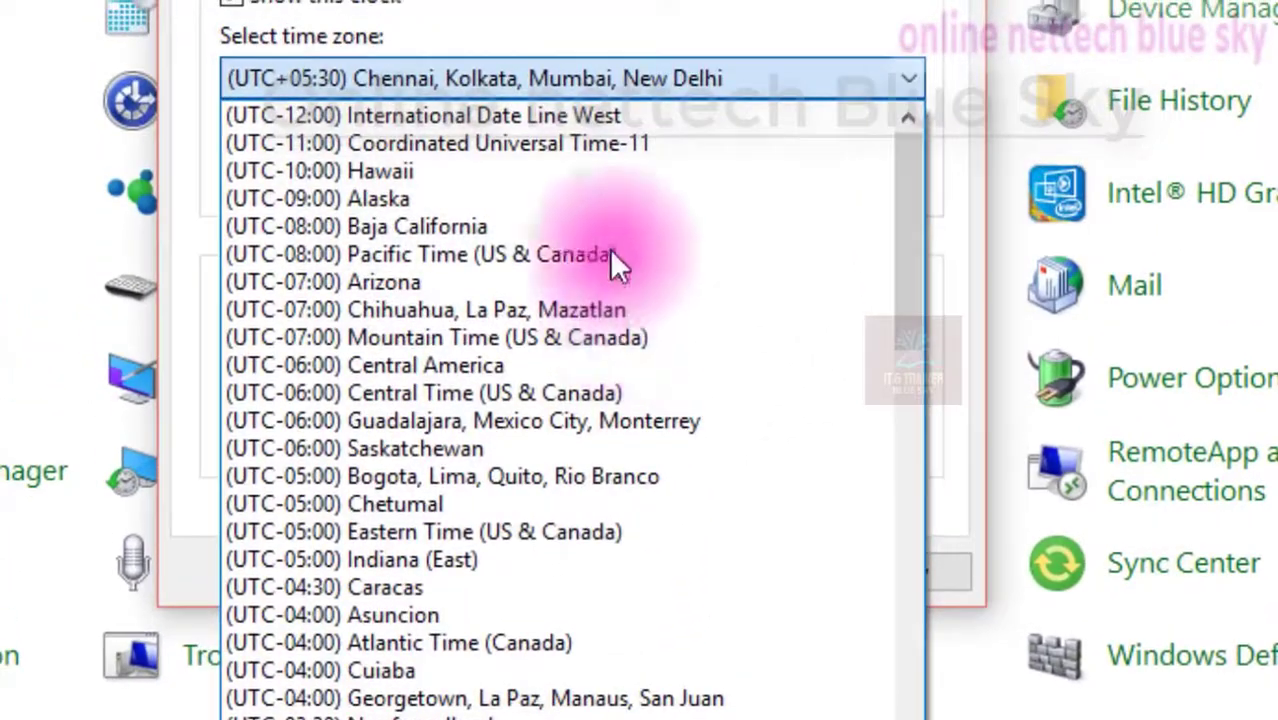
key("Escape")
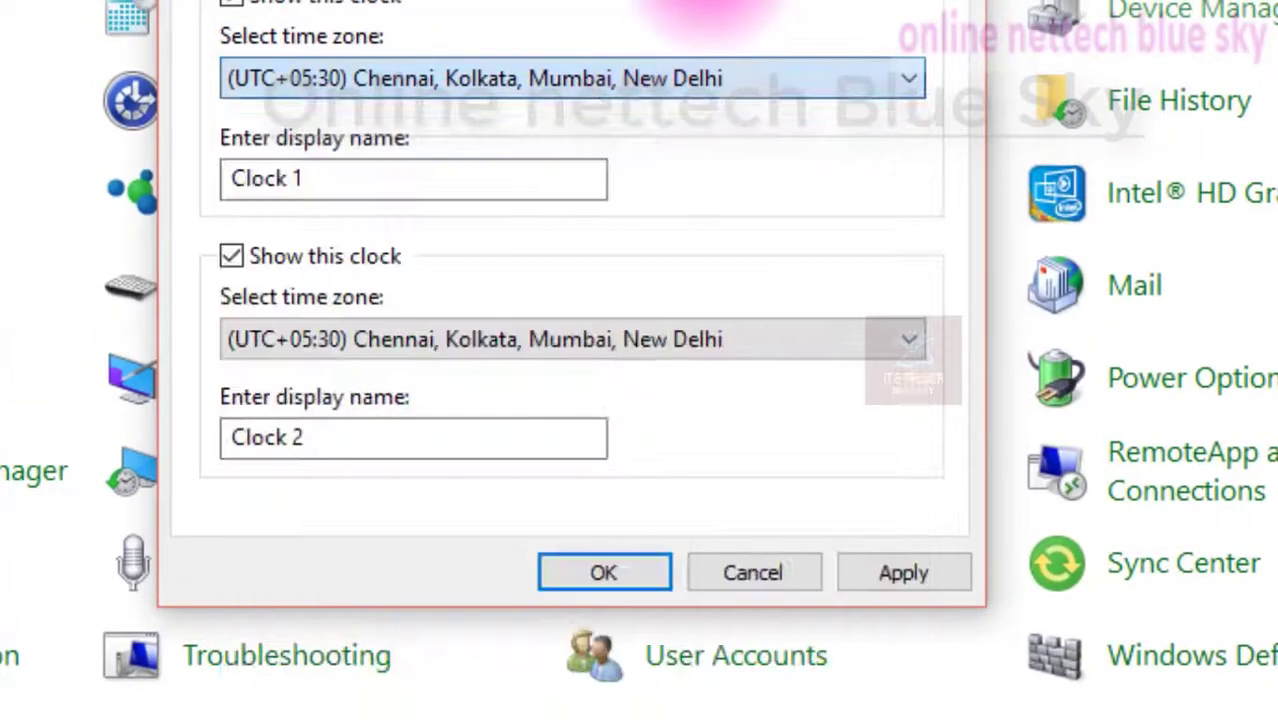
Apply the additional clock settings and view both clocks in the taskbar clock flyout
left_click(888, 569)
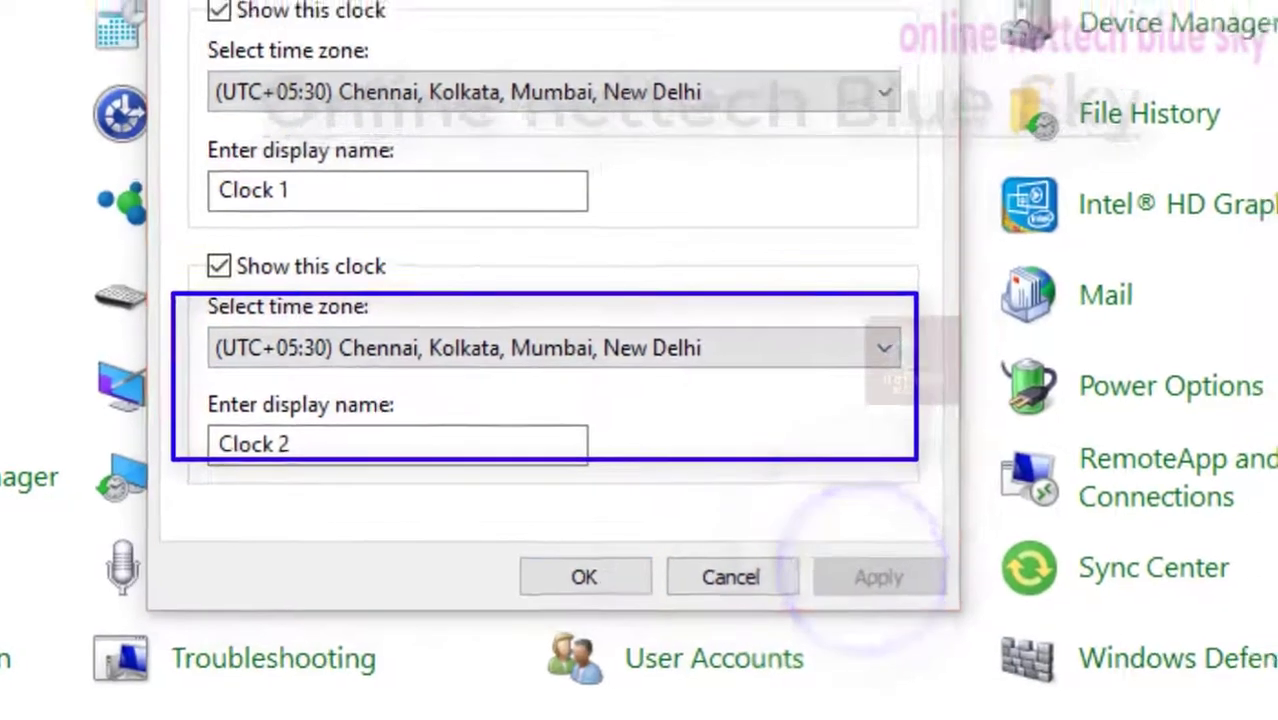
key("super+alt+d")
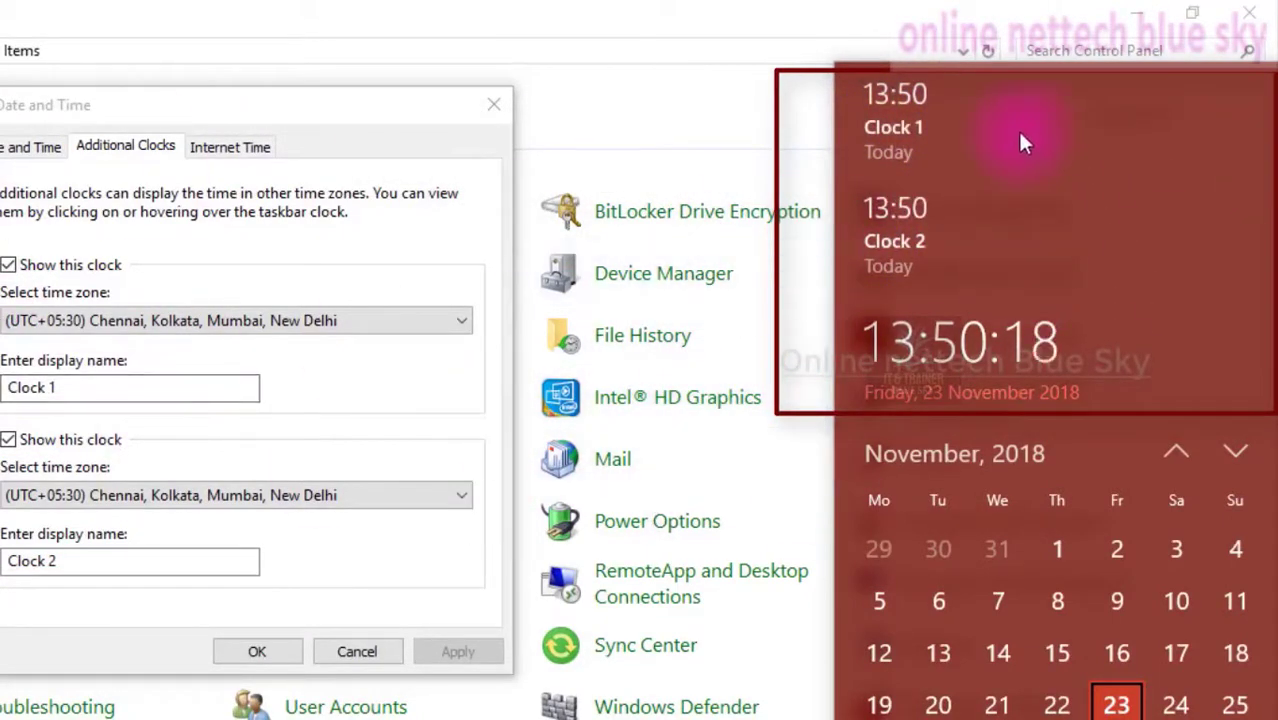
Turn off both additional clocks, Clock 1 and Clock 2, and apply the change
left_click(252, 321)
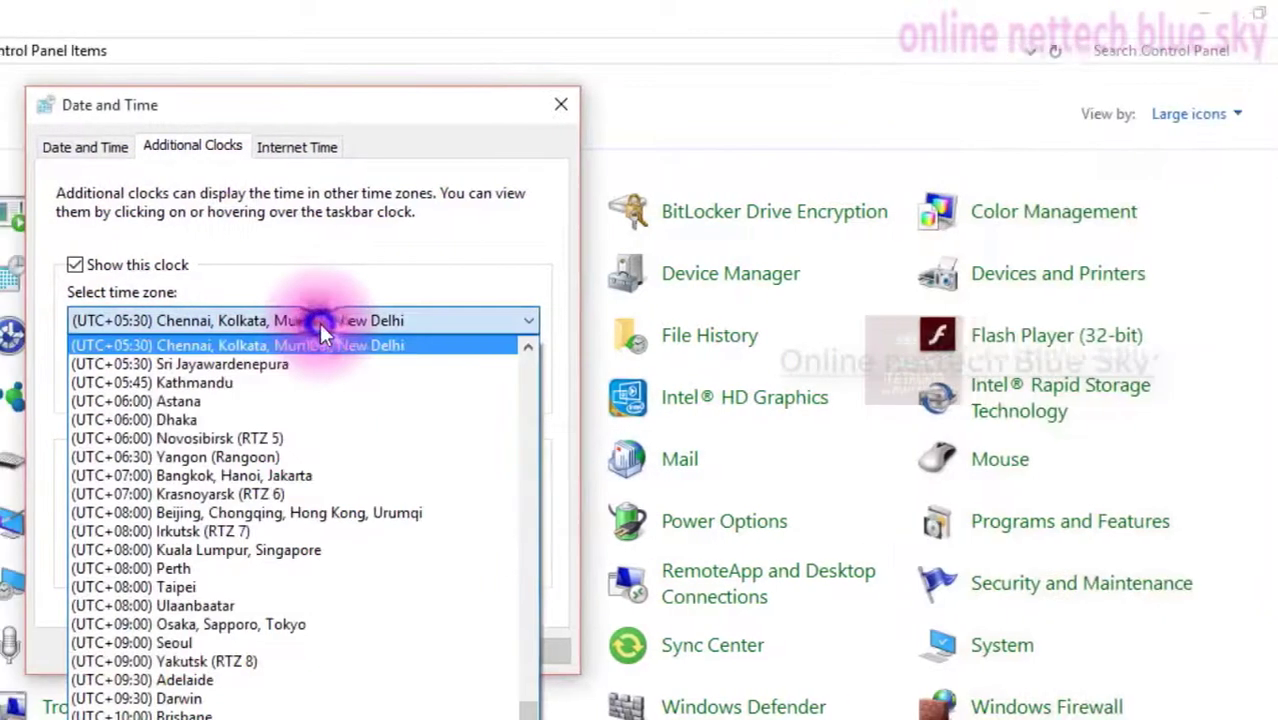
left_click(278, 232)
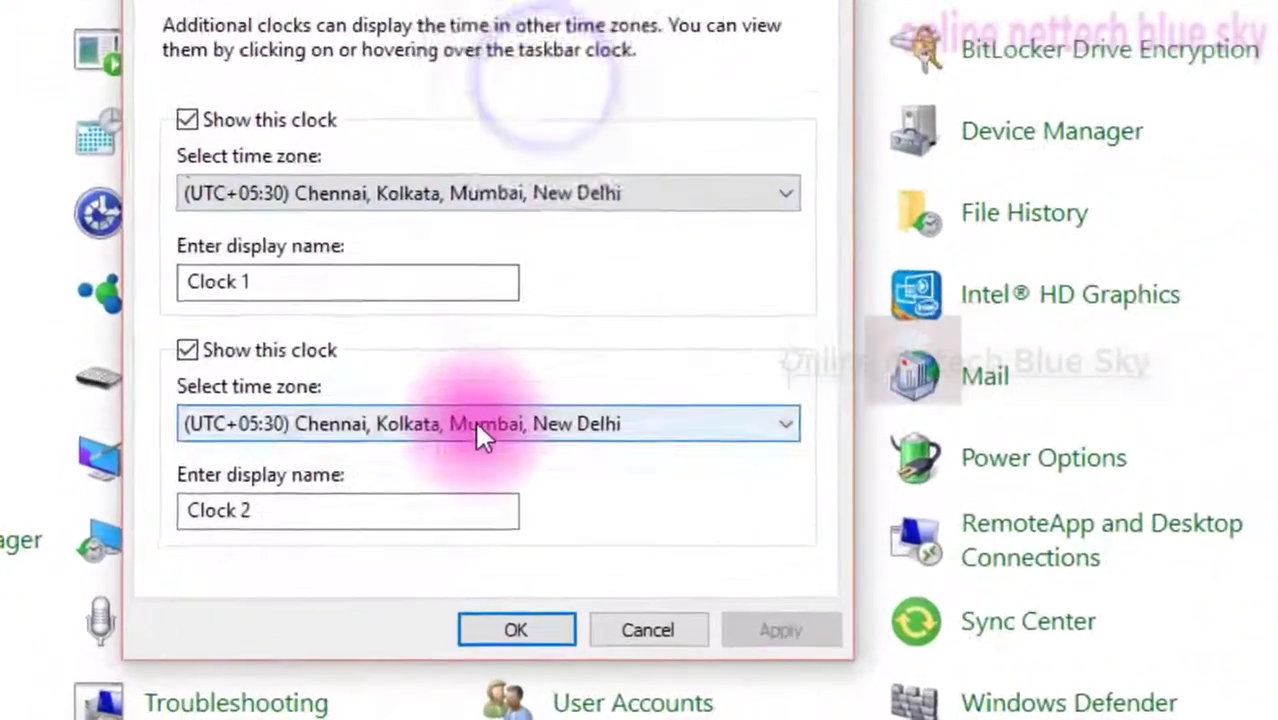
left_click(362, 492)
left_click(646, 580)
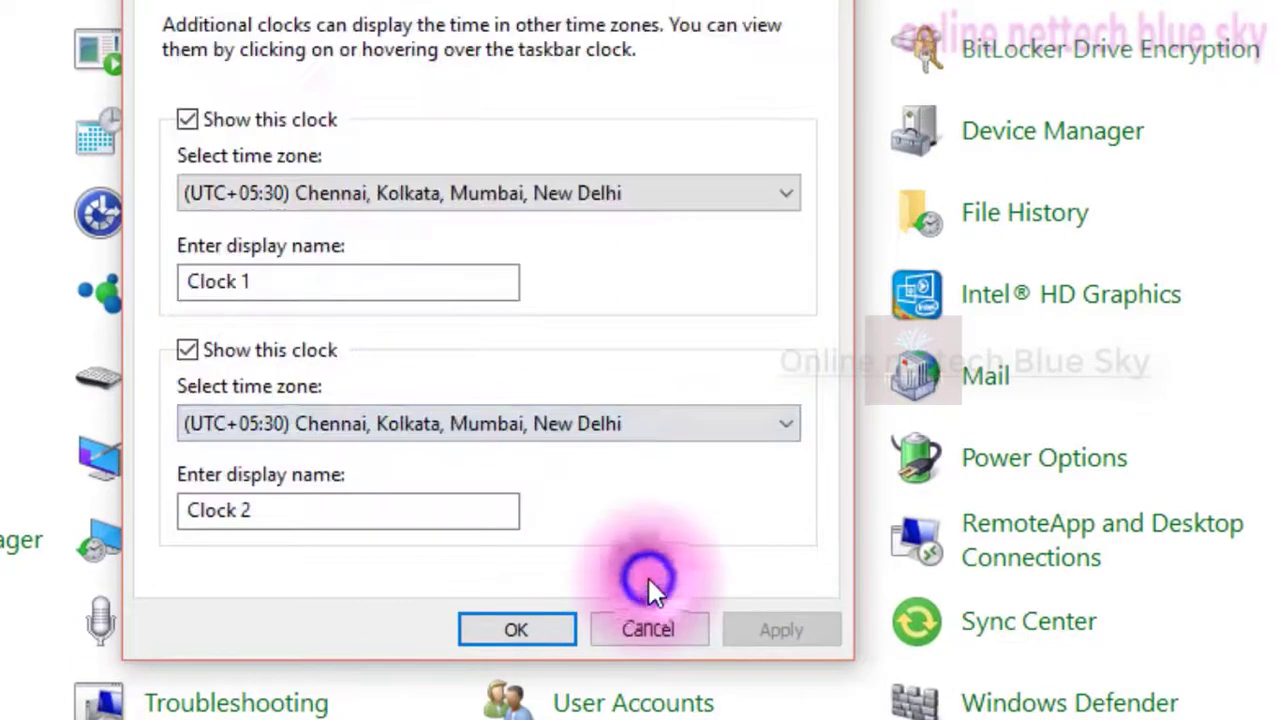
left_click(218, 119)
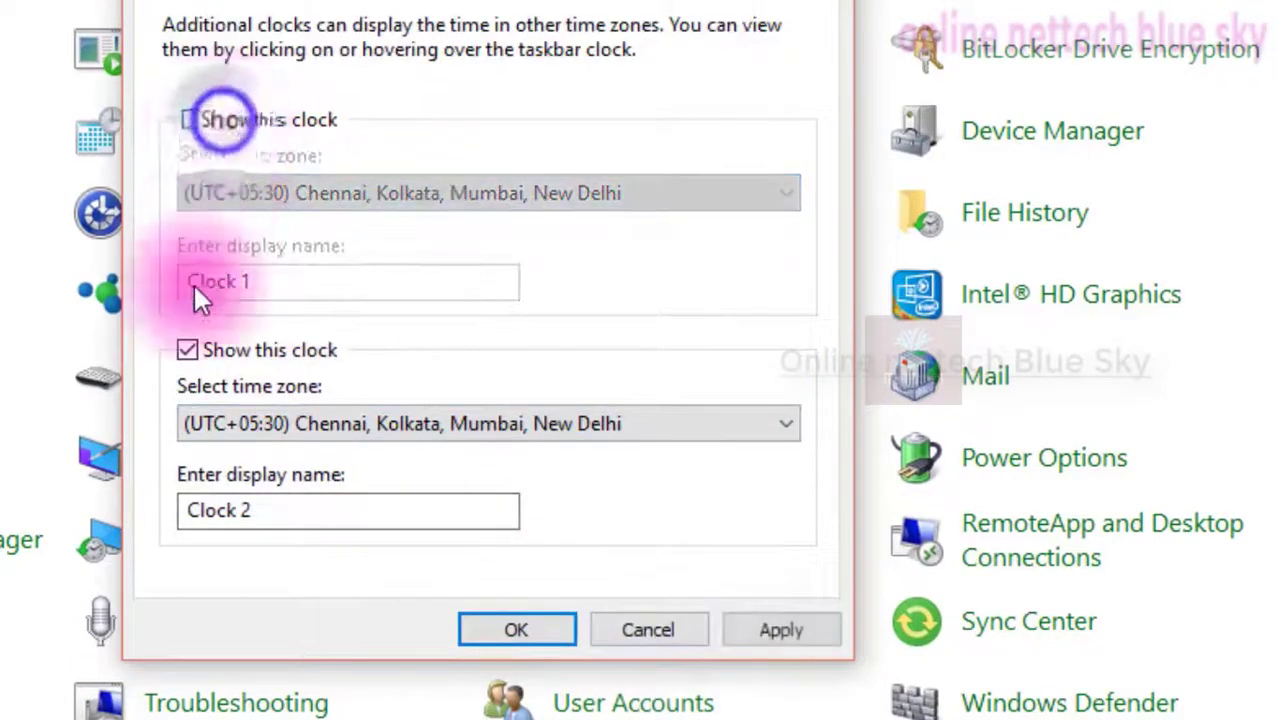
left_click(209, 350)
left_click(781, 630)
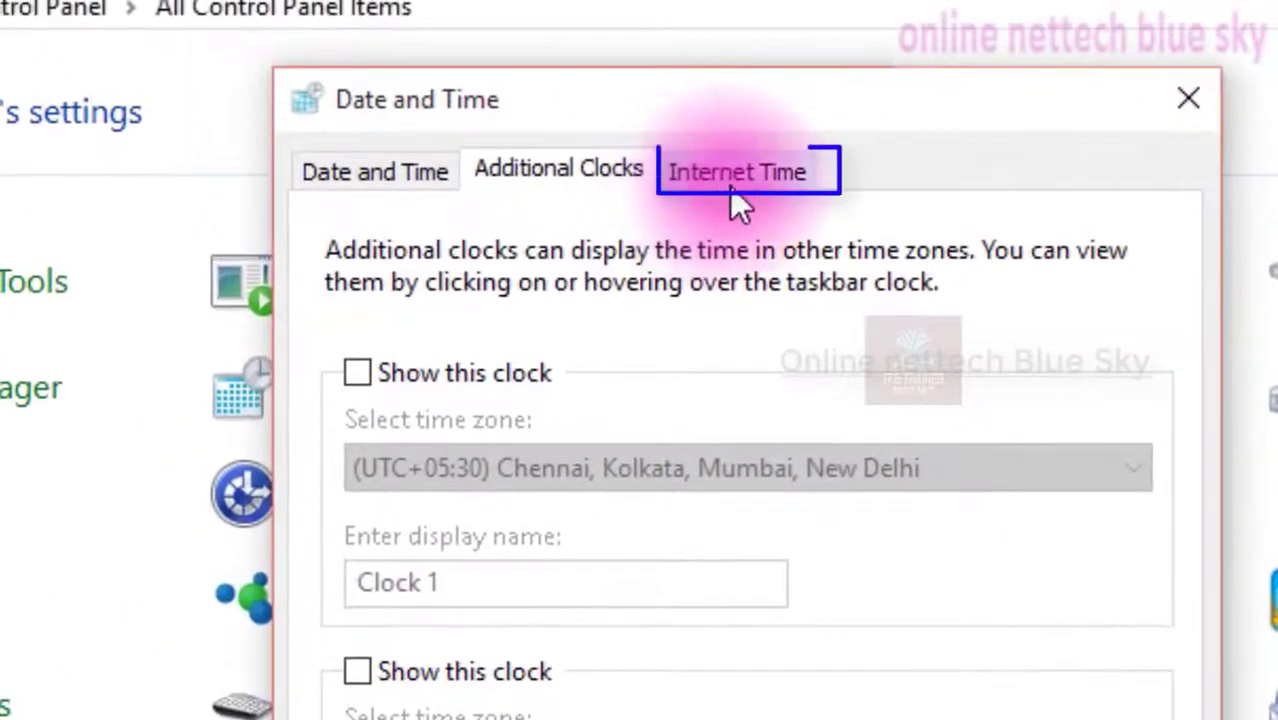
Review the Internet time synchronization settings with time.windows.com, then close the Date and Time dialog
left_click(670, 138)
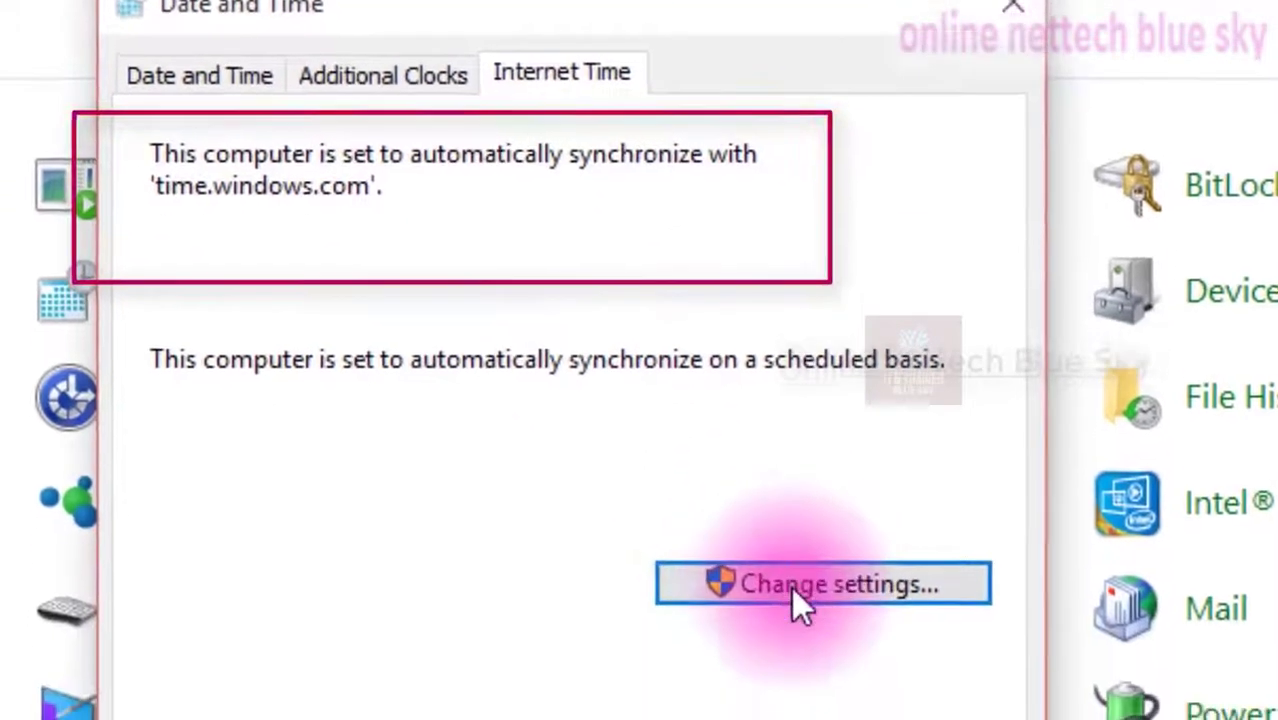
left_click(795, 585)
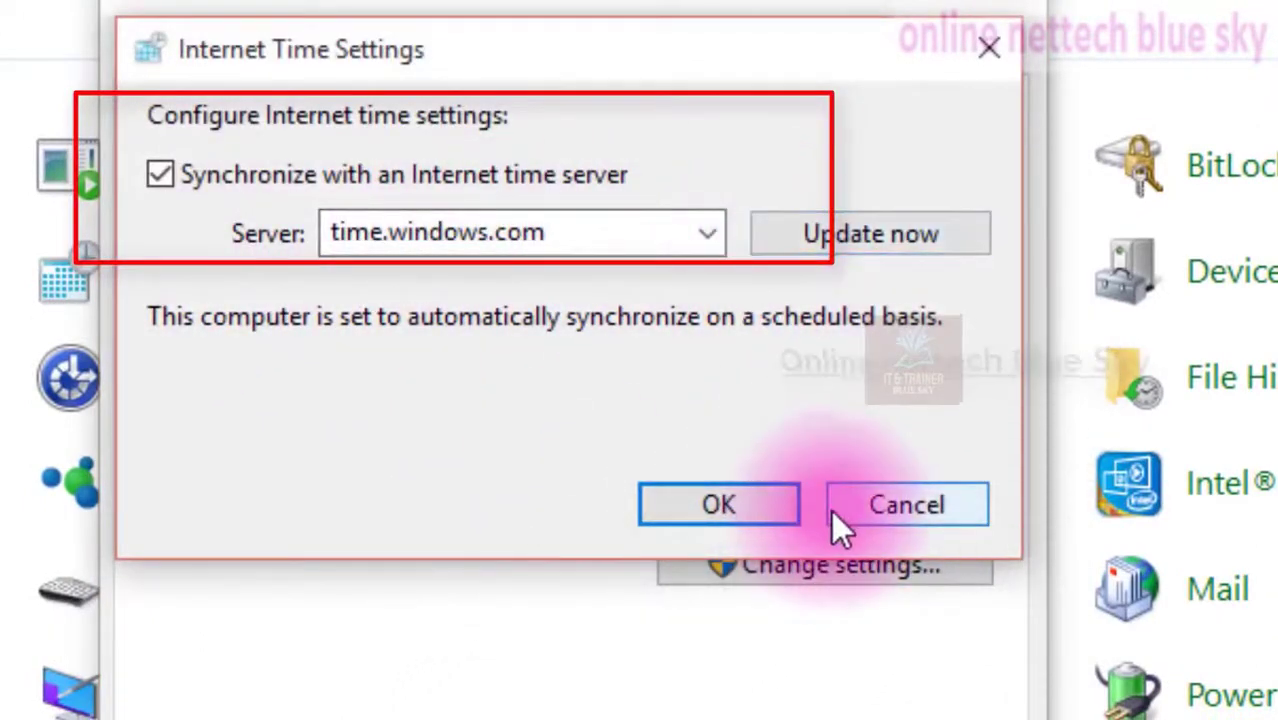
left_click(863, 505)
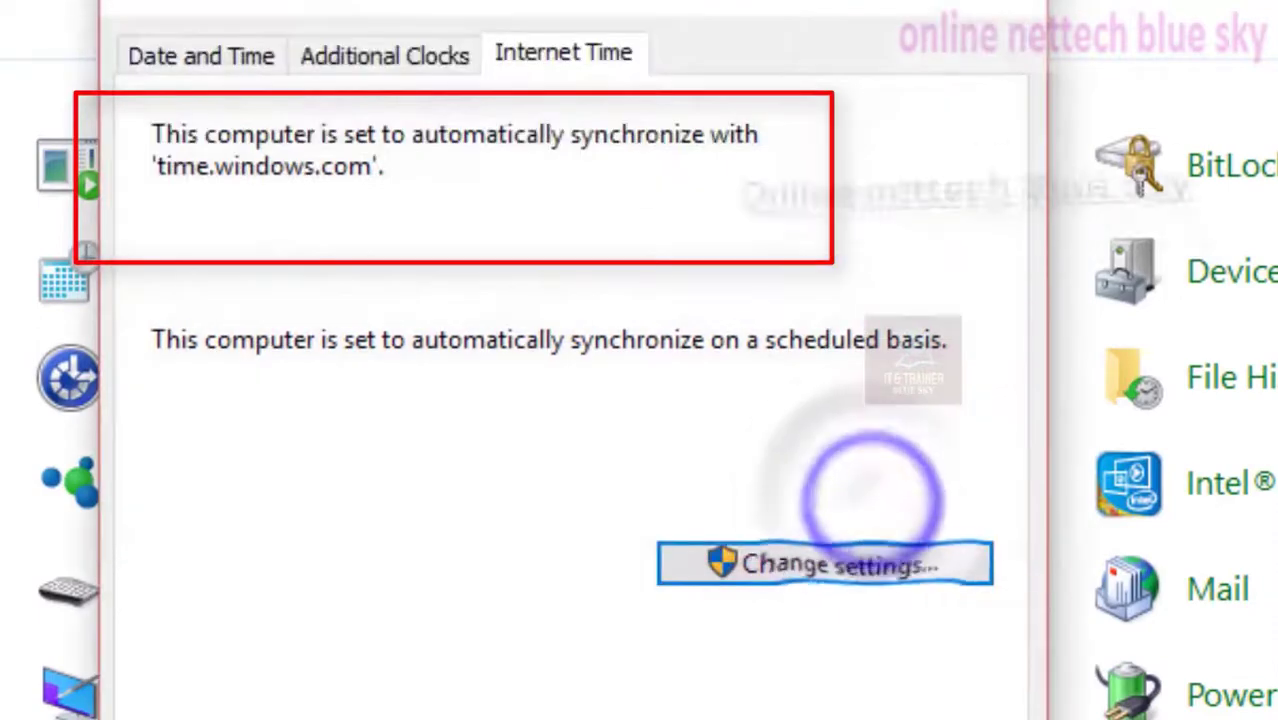
key("Escape")
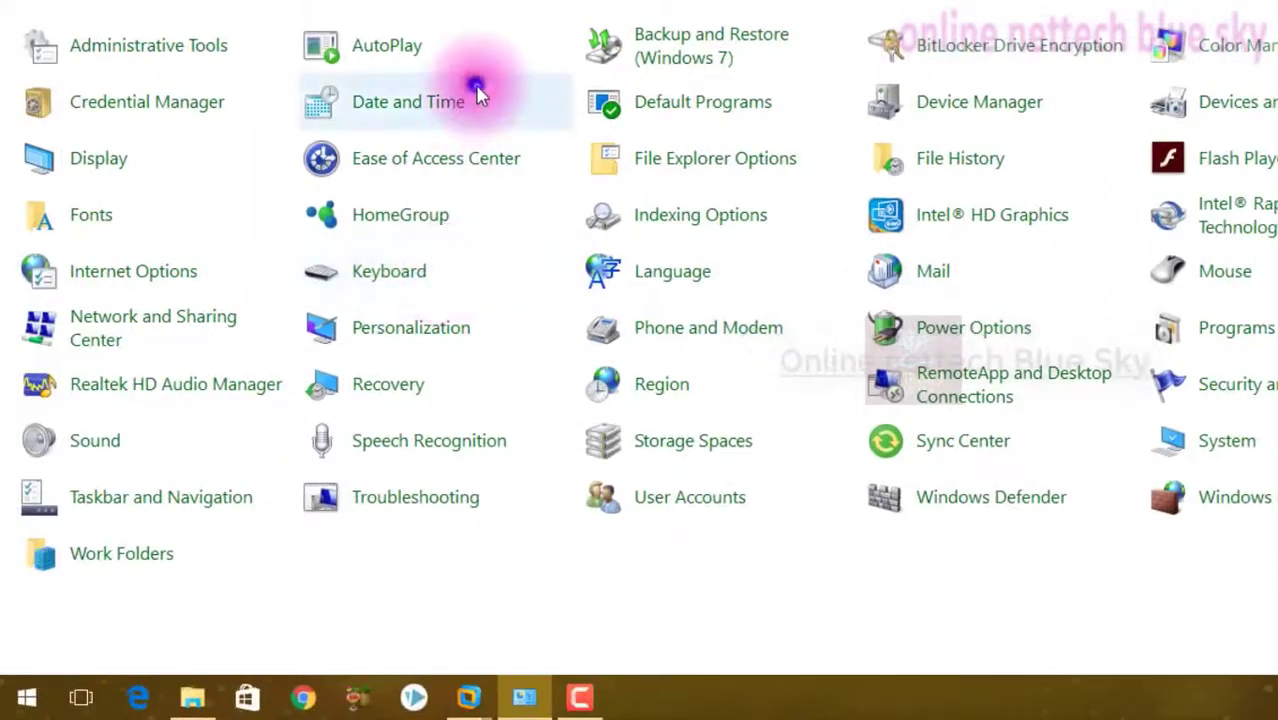
Reopen Date and Time, look through its Internet time server settings and tabs, and close it without changes
left_click(478, 93)
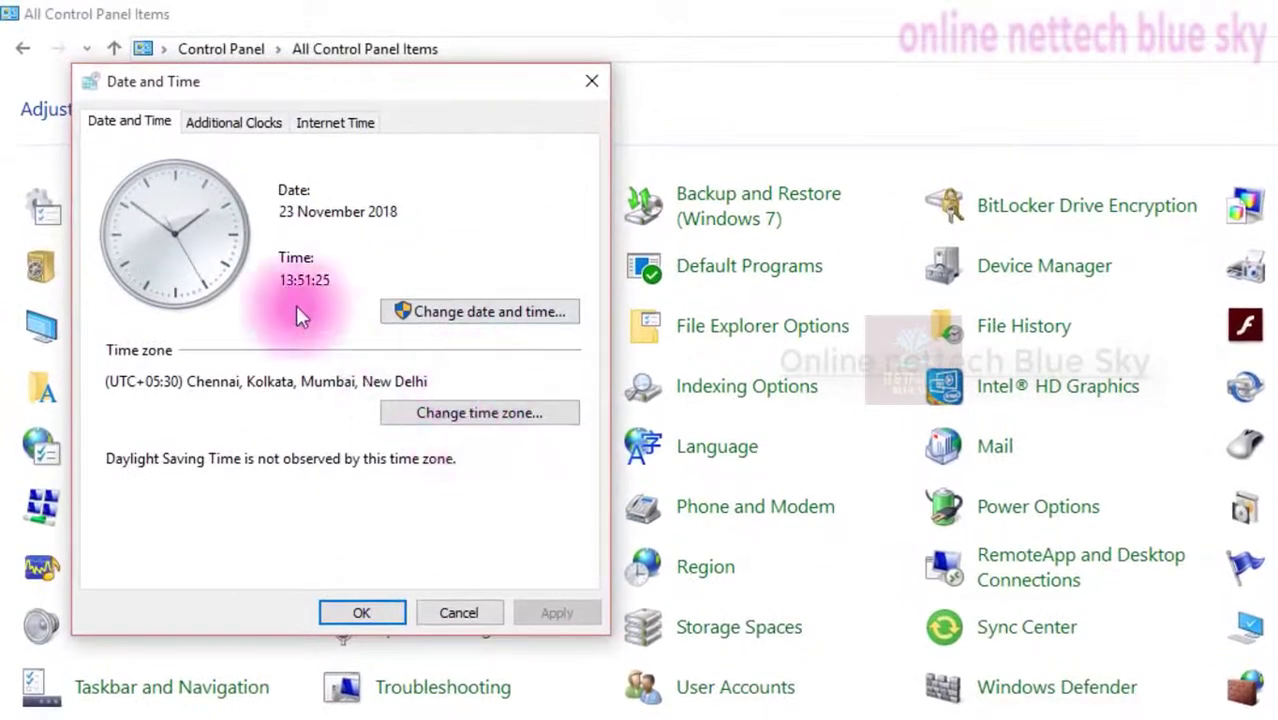
left_click(300, 124)
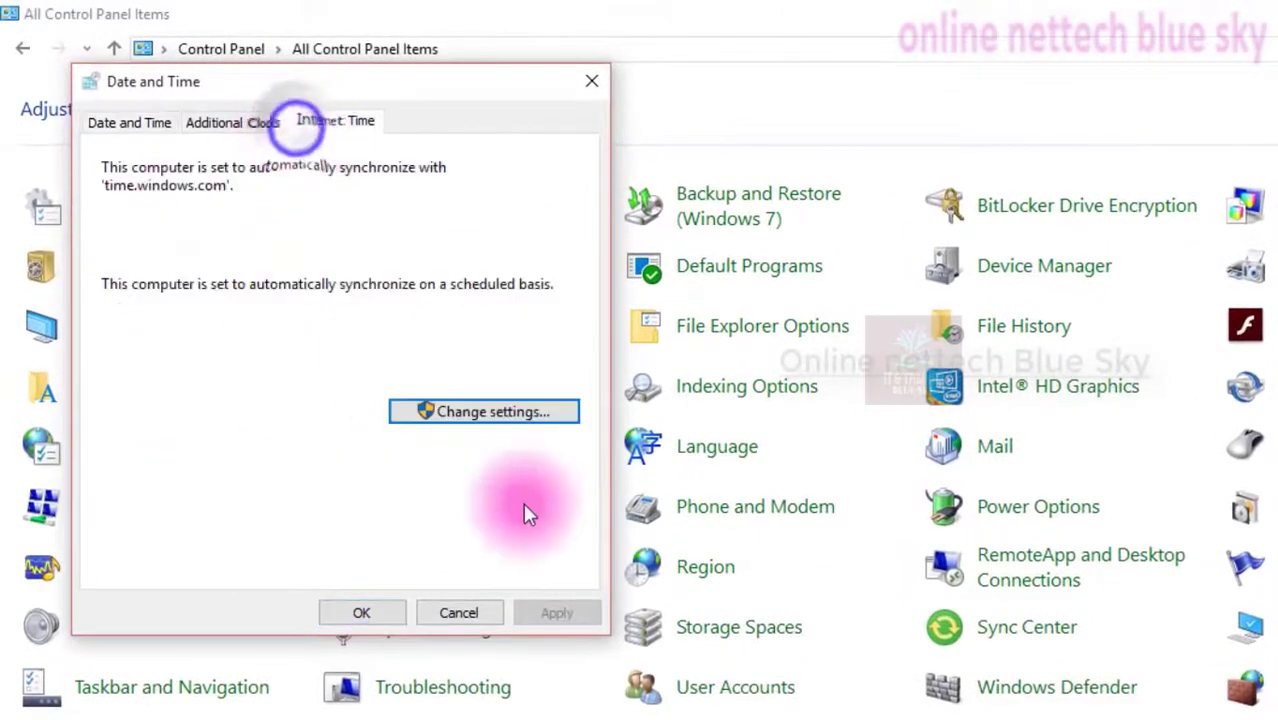
left_click(500, 417)
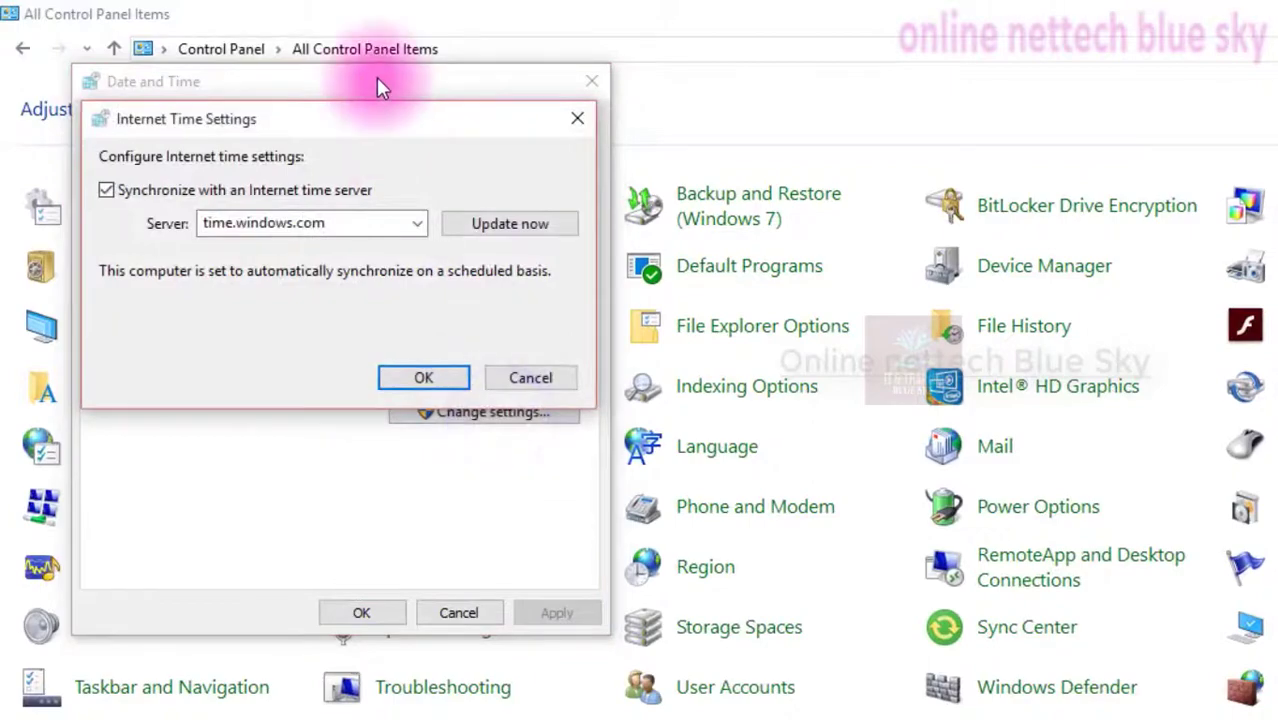
left_click_drag(453, 118, 902, 171)
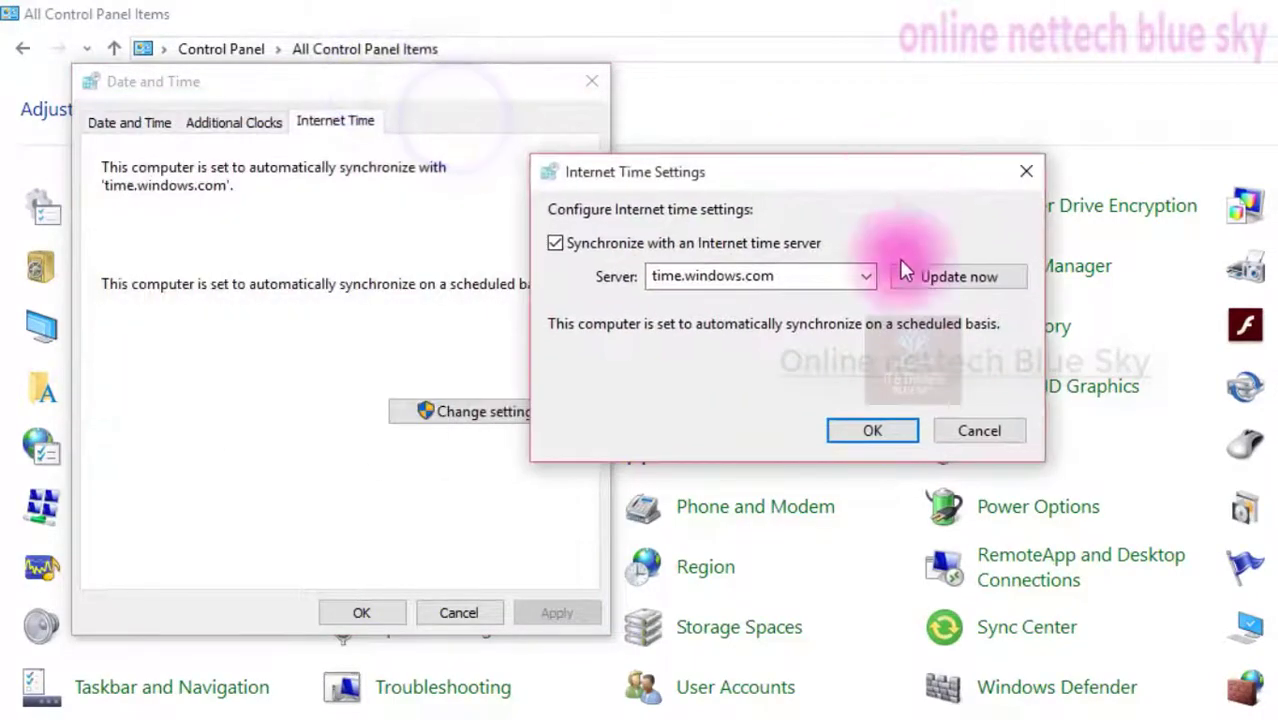
left_click(945, 435)
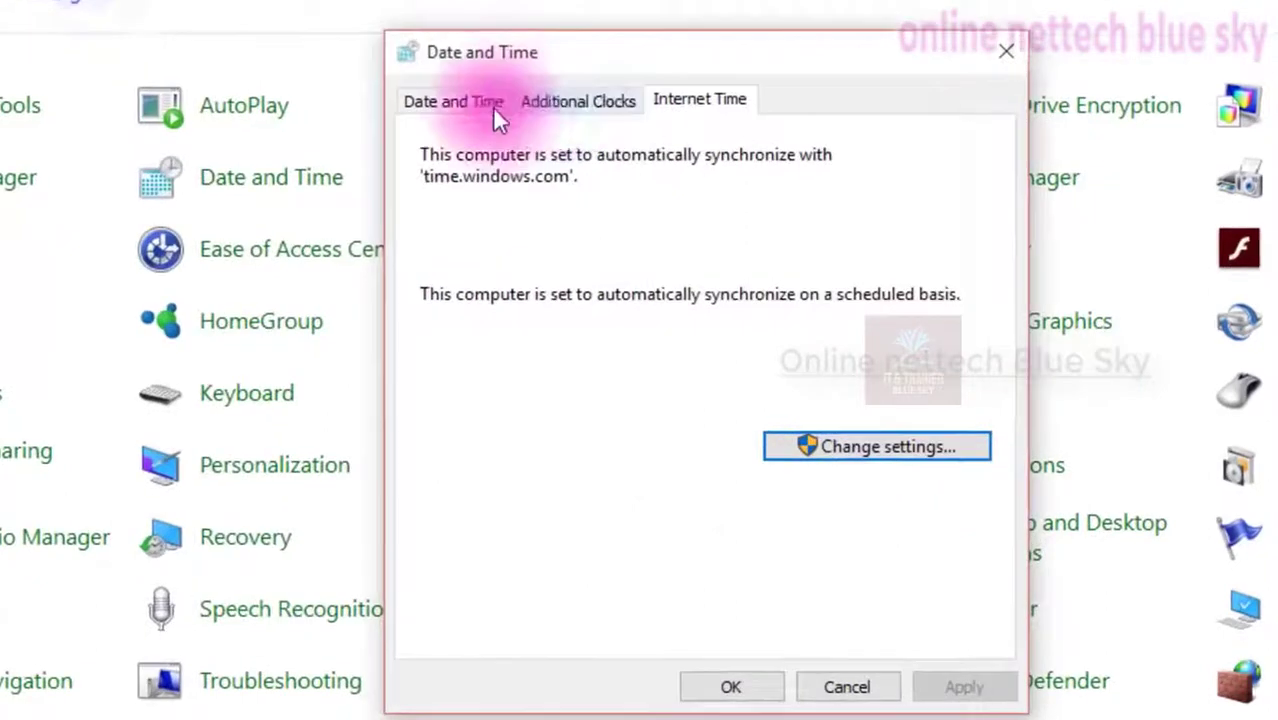
left_click(494, 108)
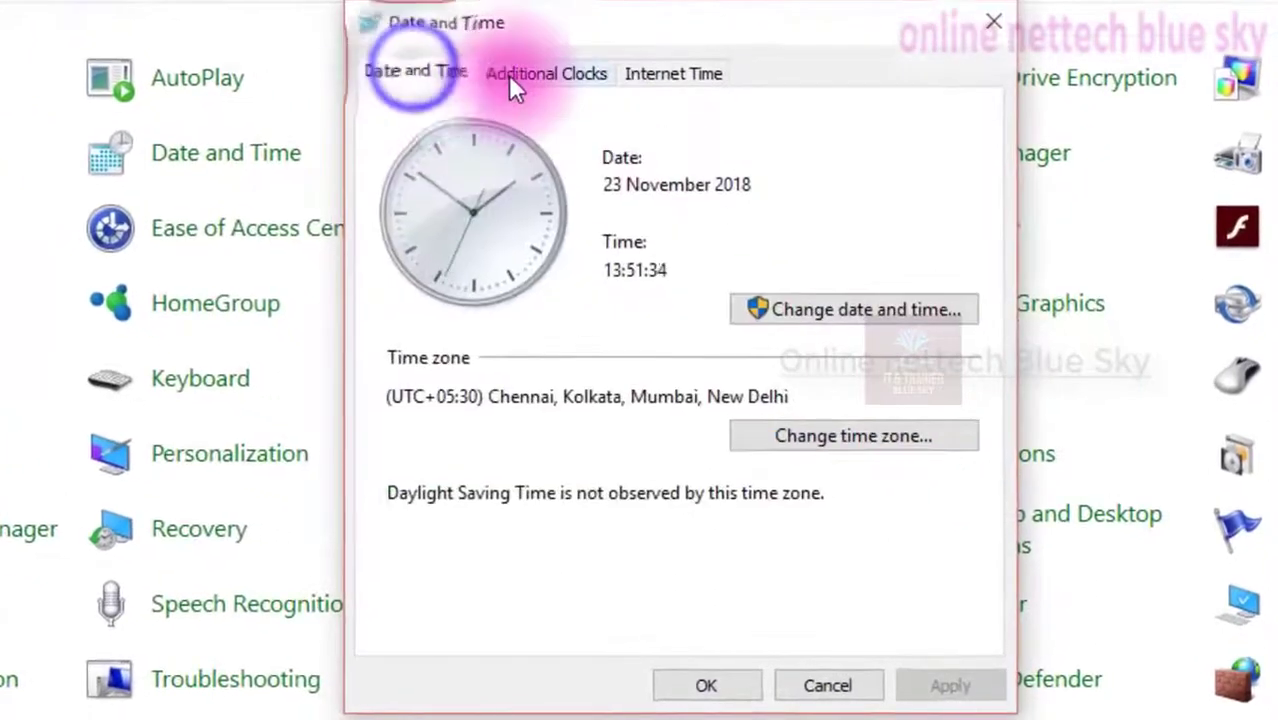
left_click(540, 102)
left_click(642, 79)
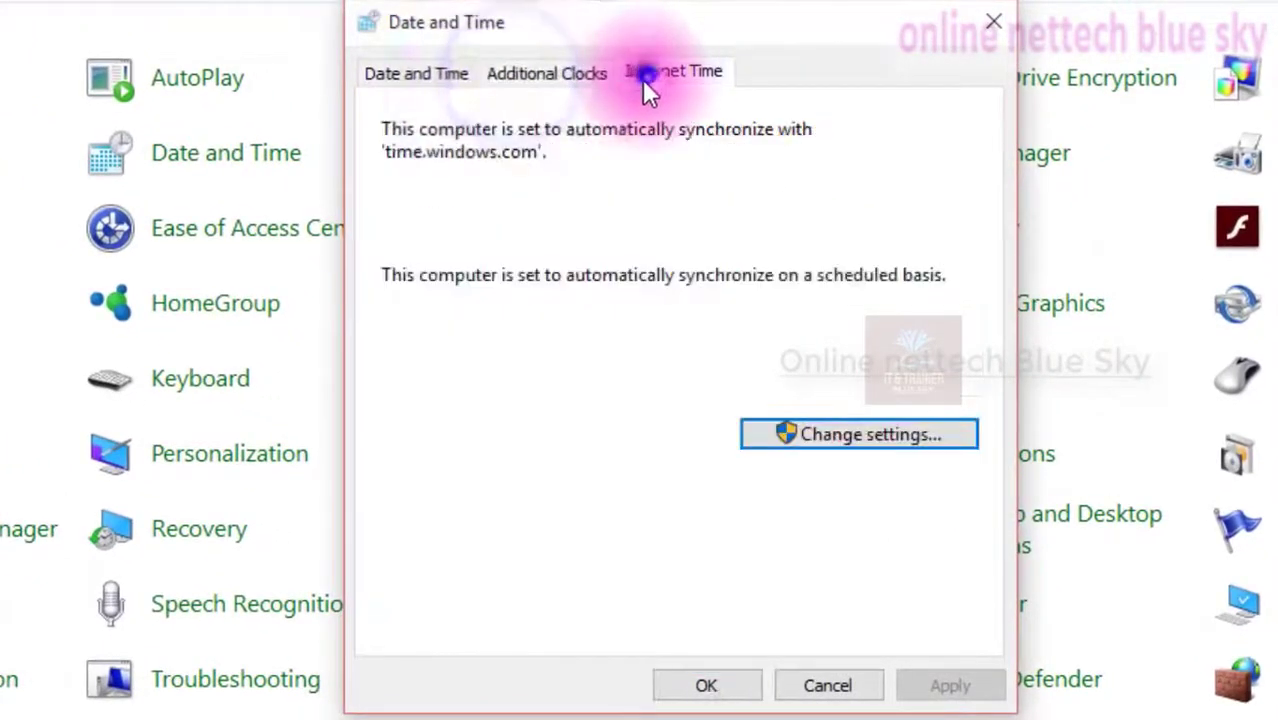
left_click(828, 683)
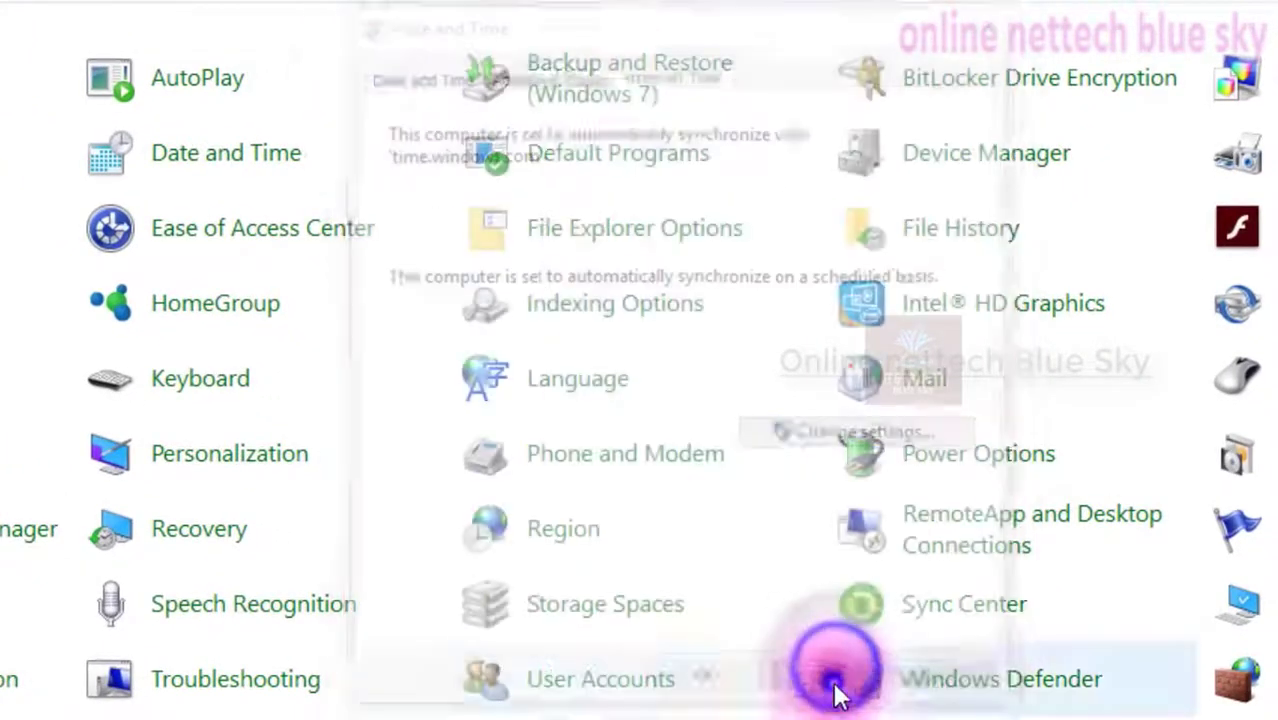